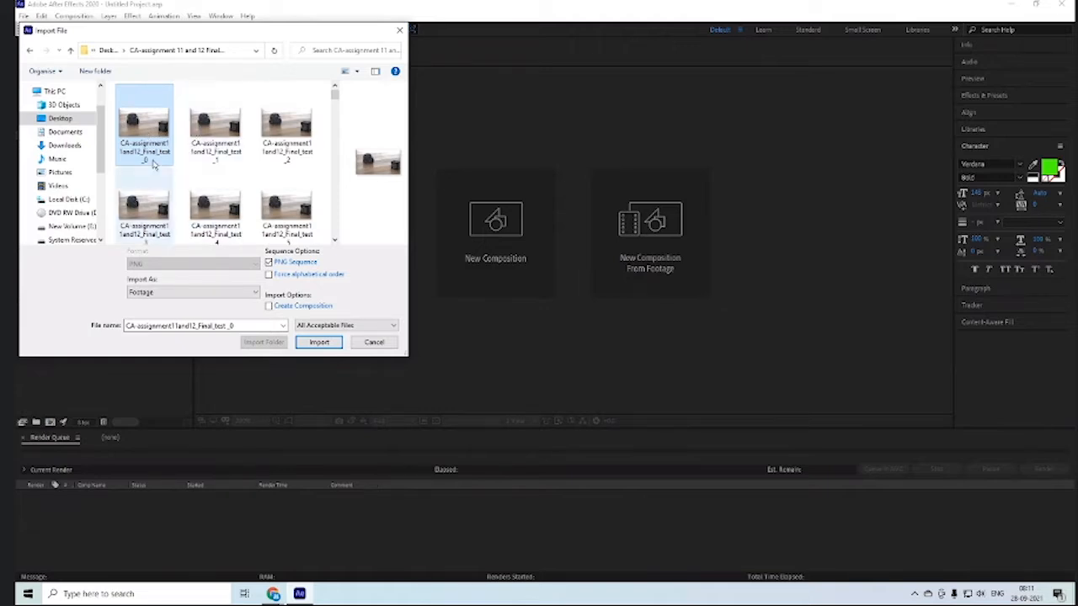
Import the CA-assignment11and12_Final_test frames as a PNG sequence footage item and create a composition from it
click(317, 343)
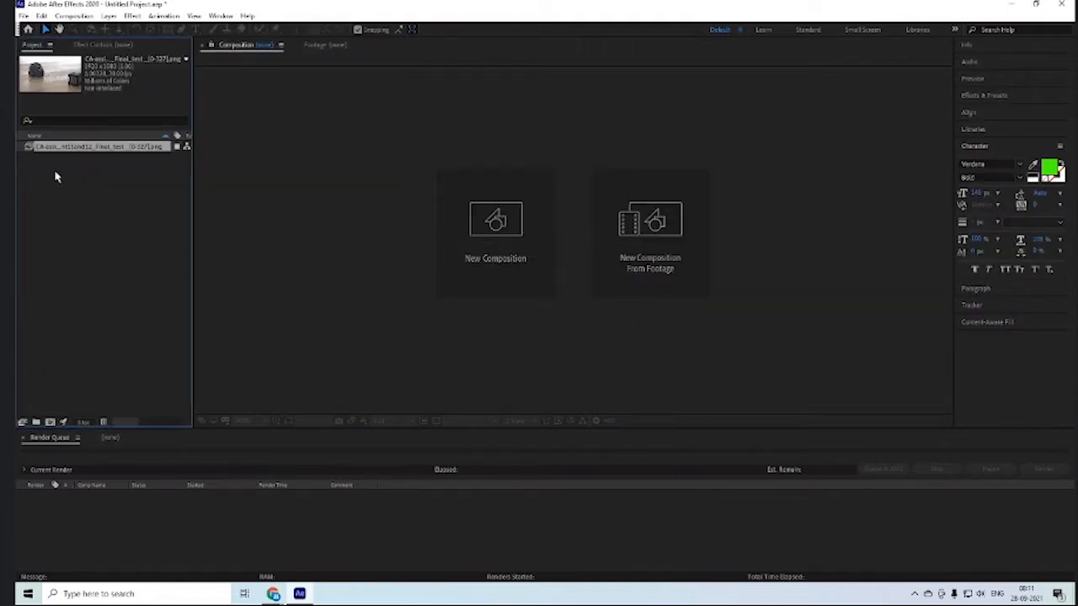
drag(55, 150, 51, 428)
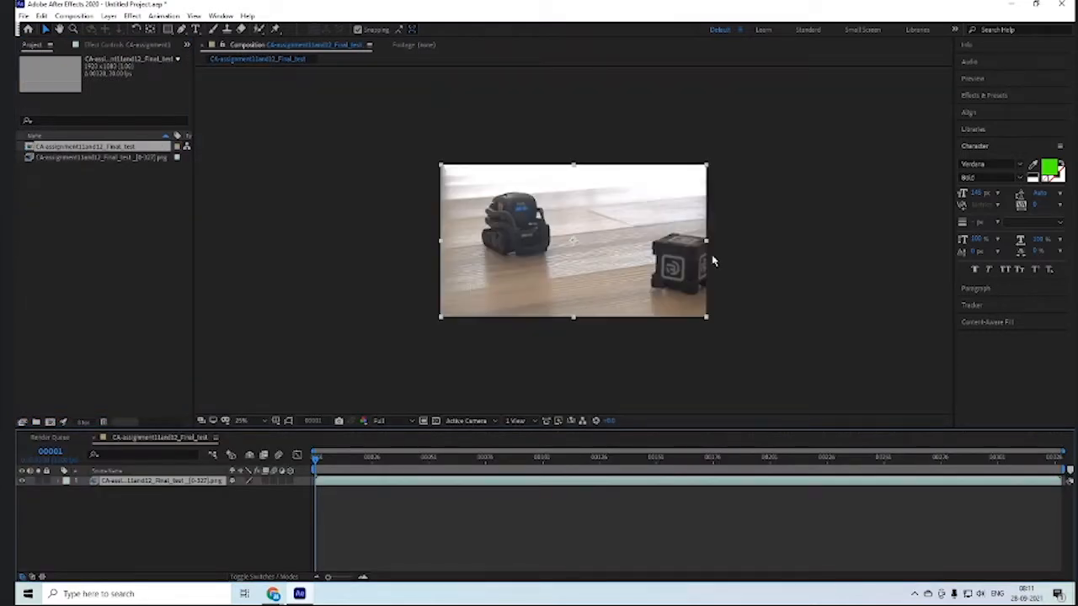
scroll(713, 261, up, 2)
drag(890, 243, 850, 246)
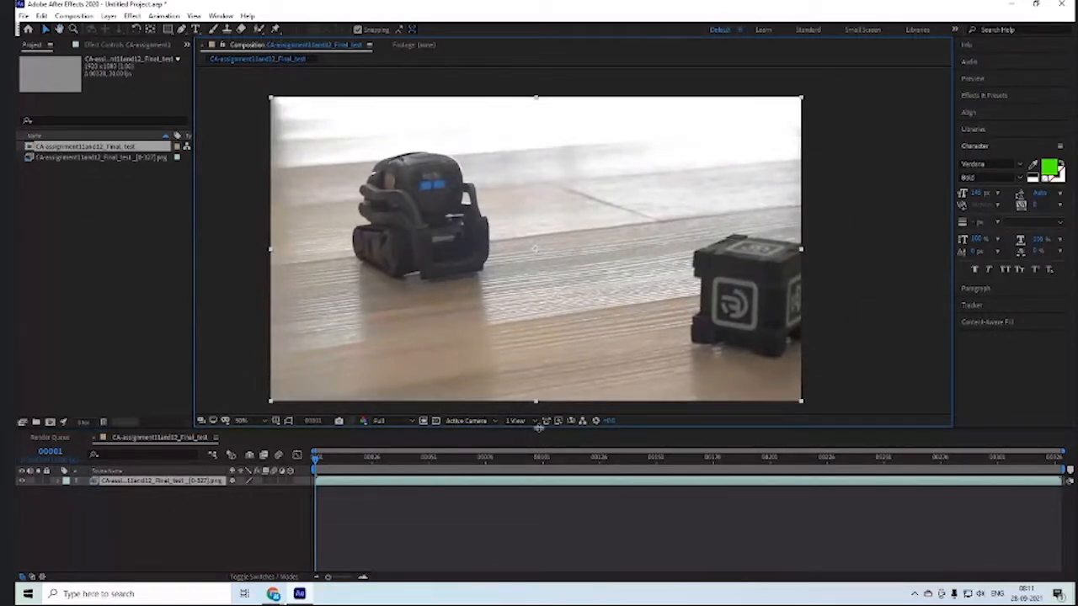
drag(541, 431, 539, 452)
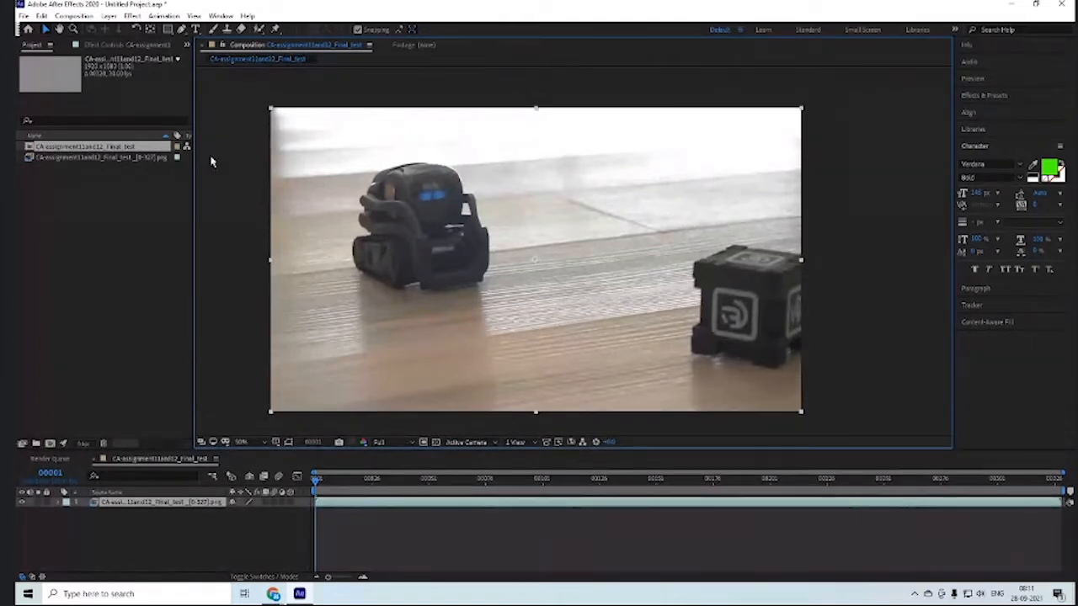
click(875, 173)
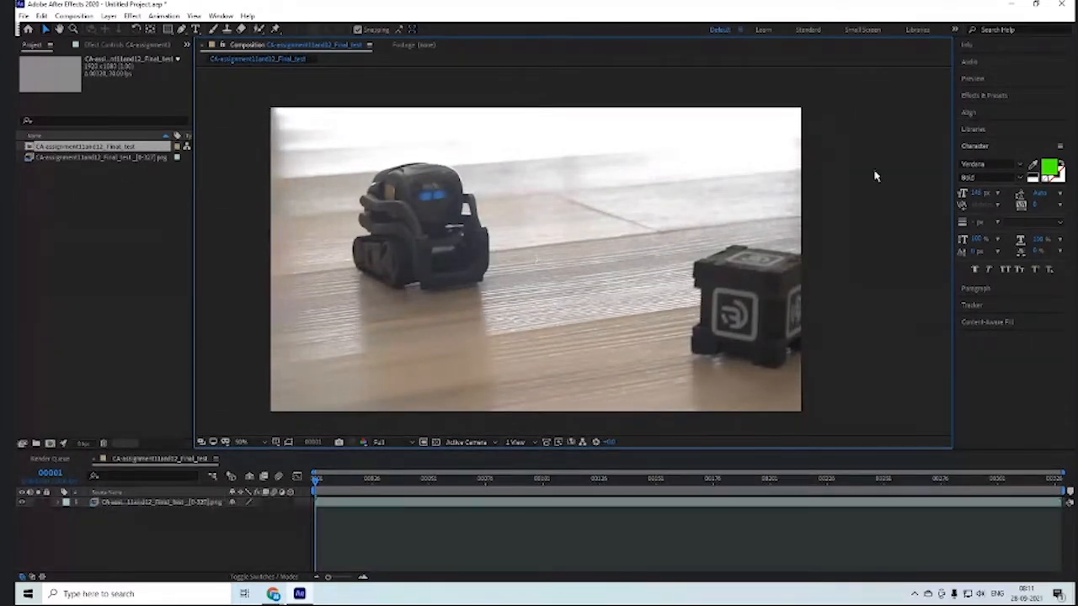
click(137, 501)
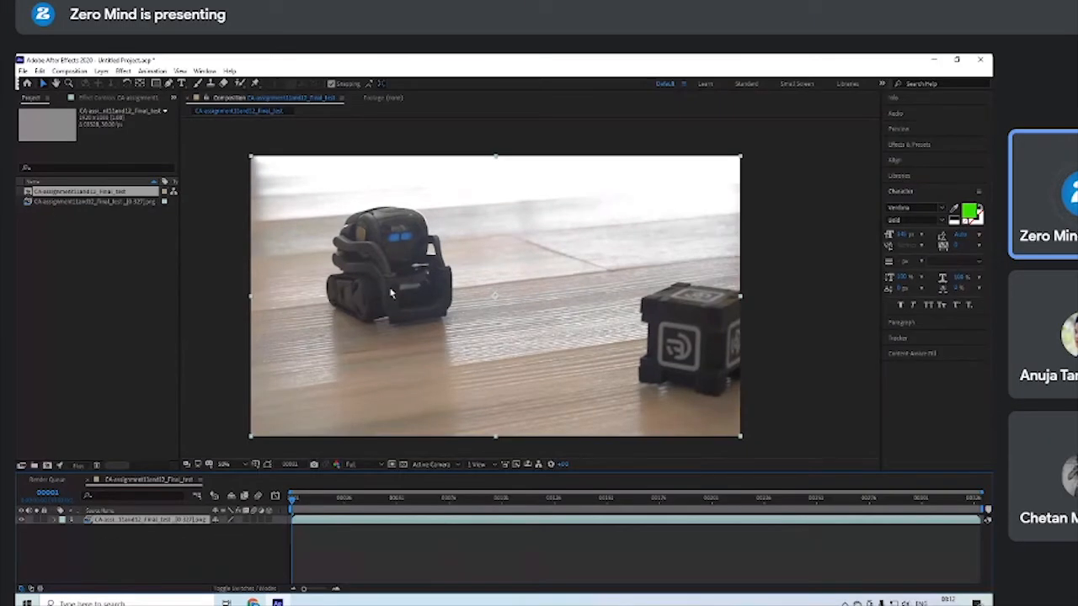
key(alt+Tab)
key(alt+Tab)
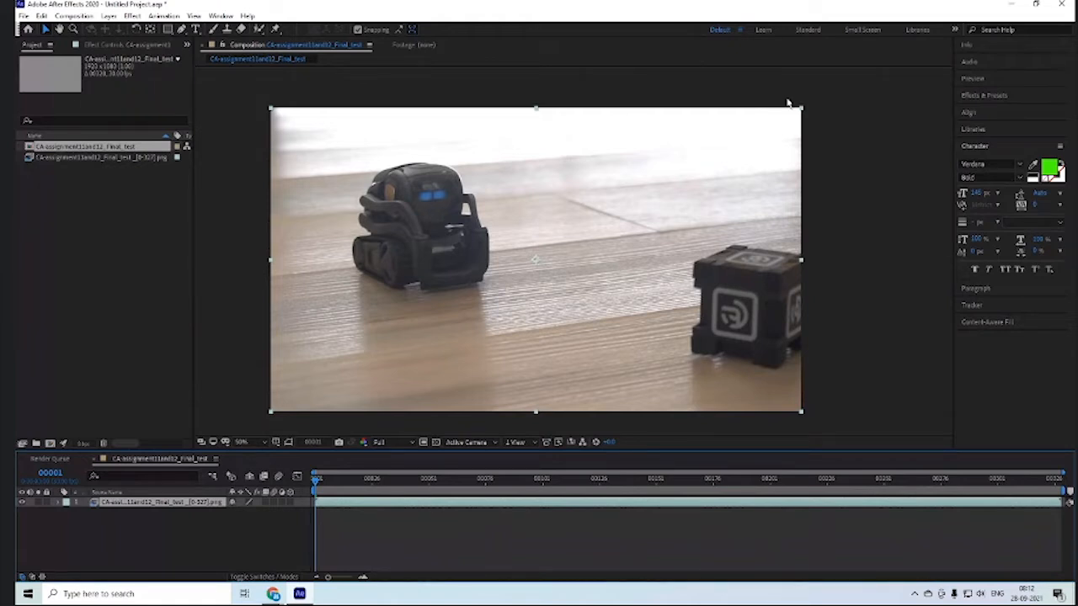
click(905, 210)
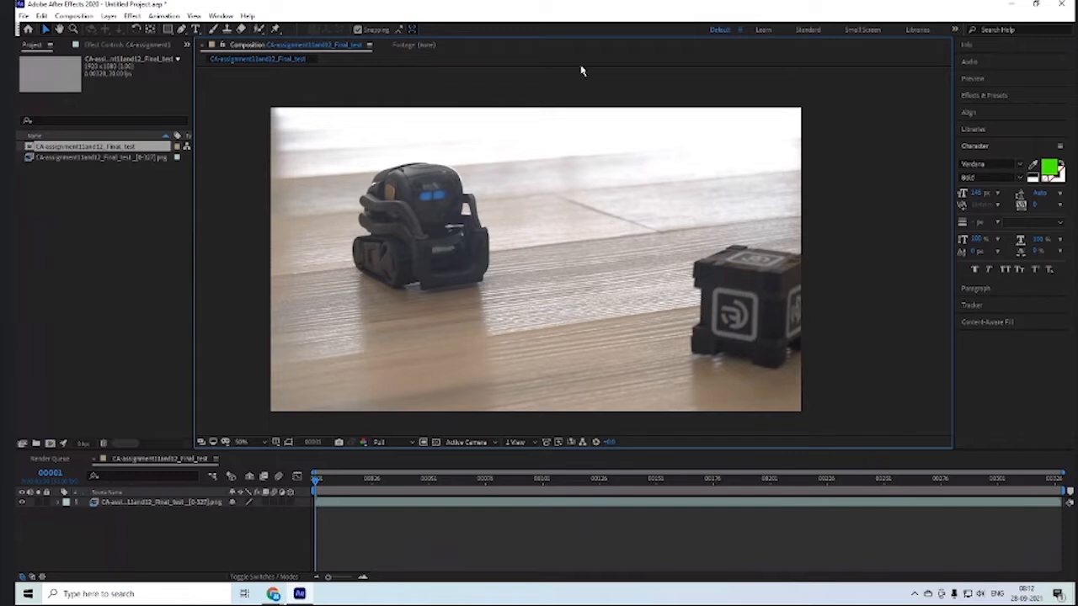
click(352, 325)
click(812, 236)
click(118, 502)
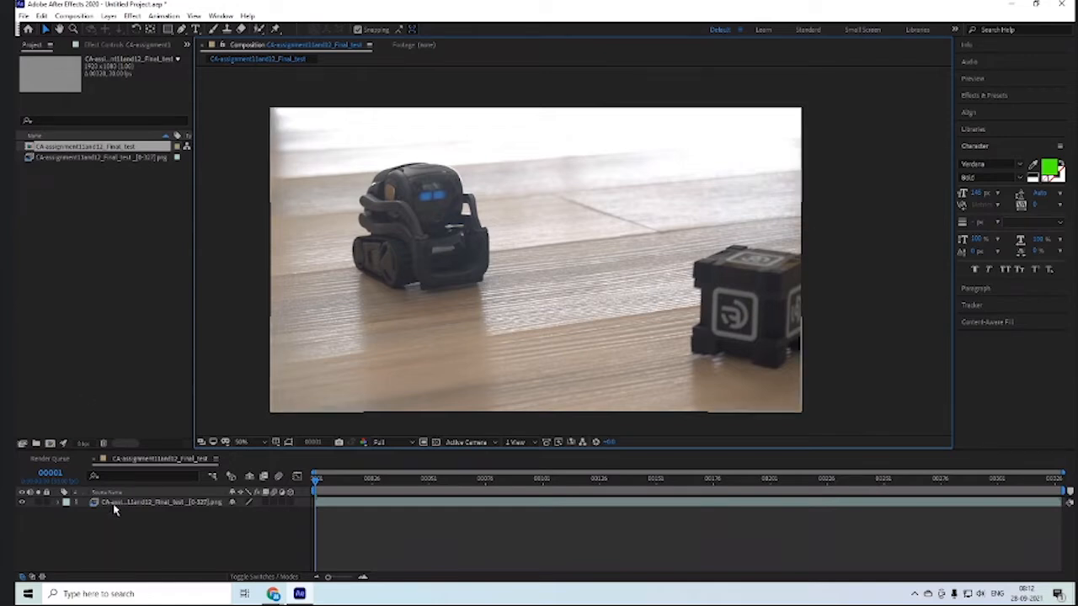
click(115, 505)
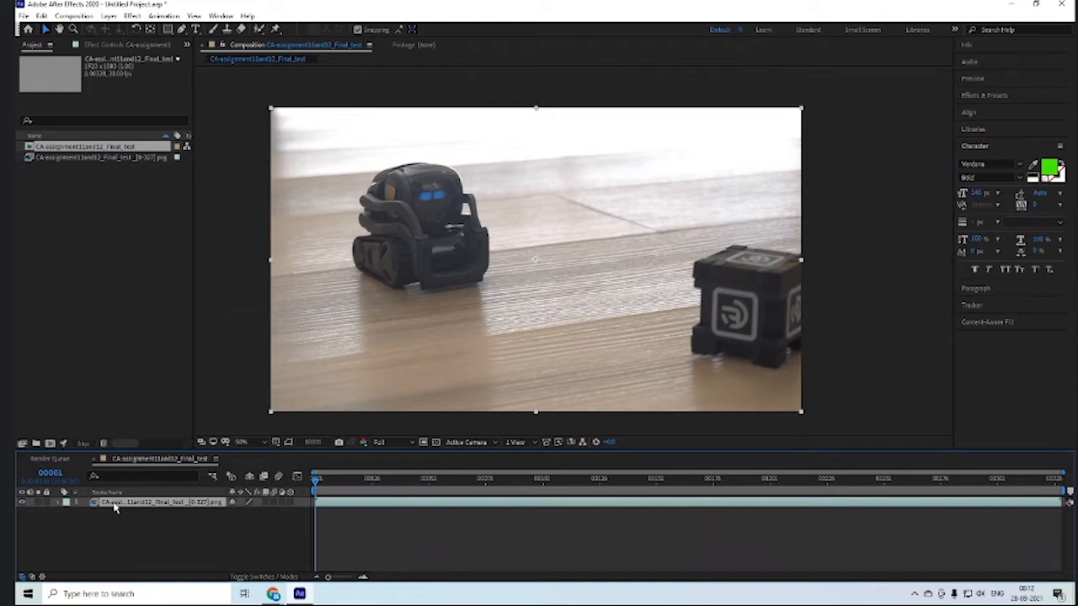
right_click(116, 505)
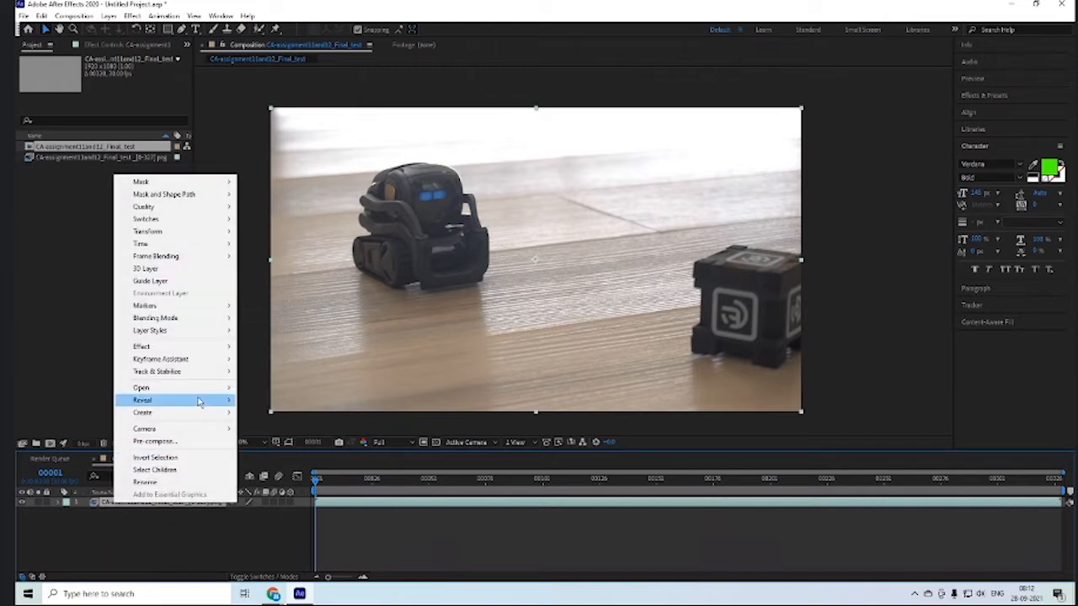
mouse_move(203, 395)
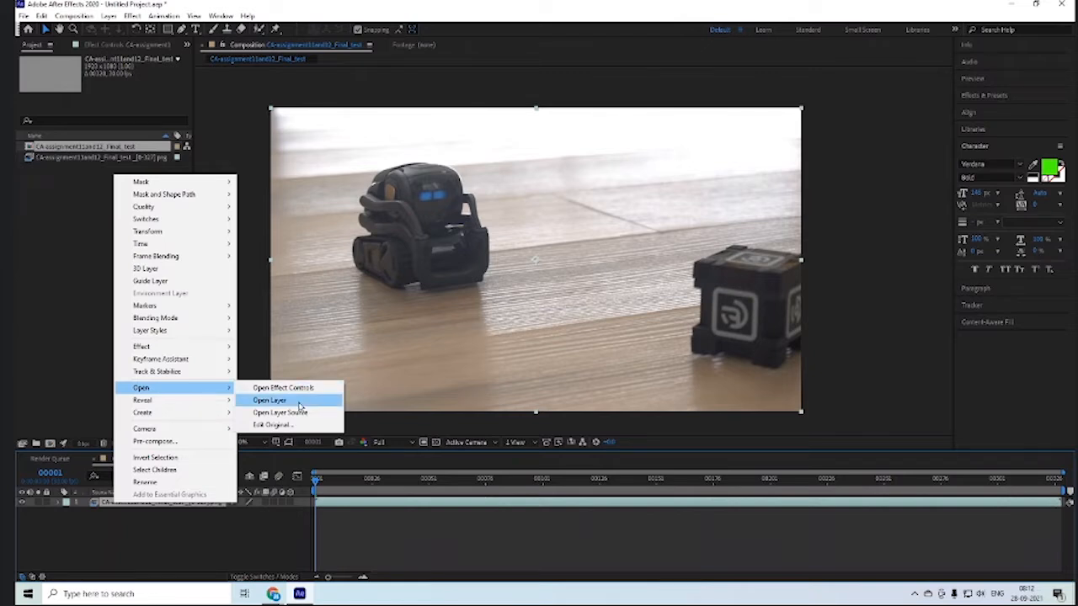
click(229, 548)
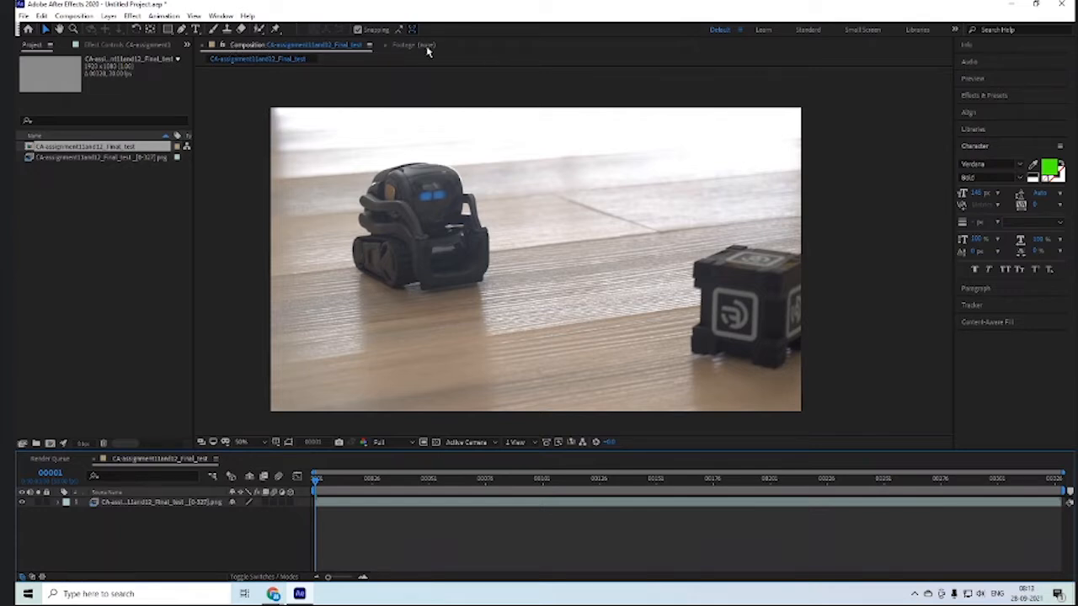
Open the PNG sequence layer in its own Layer viewer
click(179, 505)
right_click(178, 504)
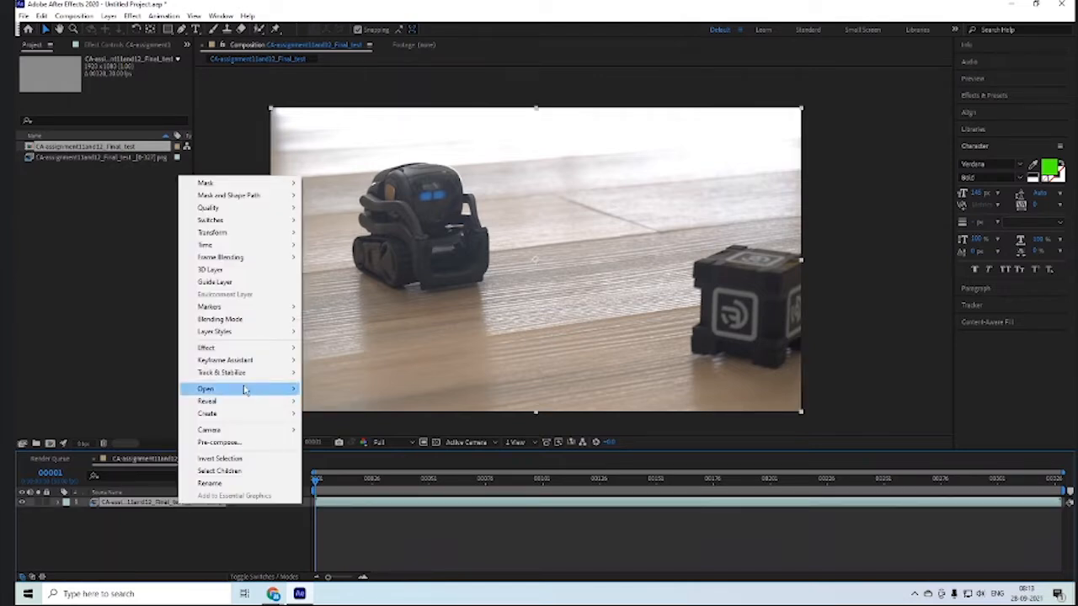
mouse_move(245, 390)
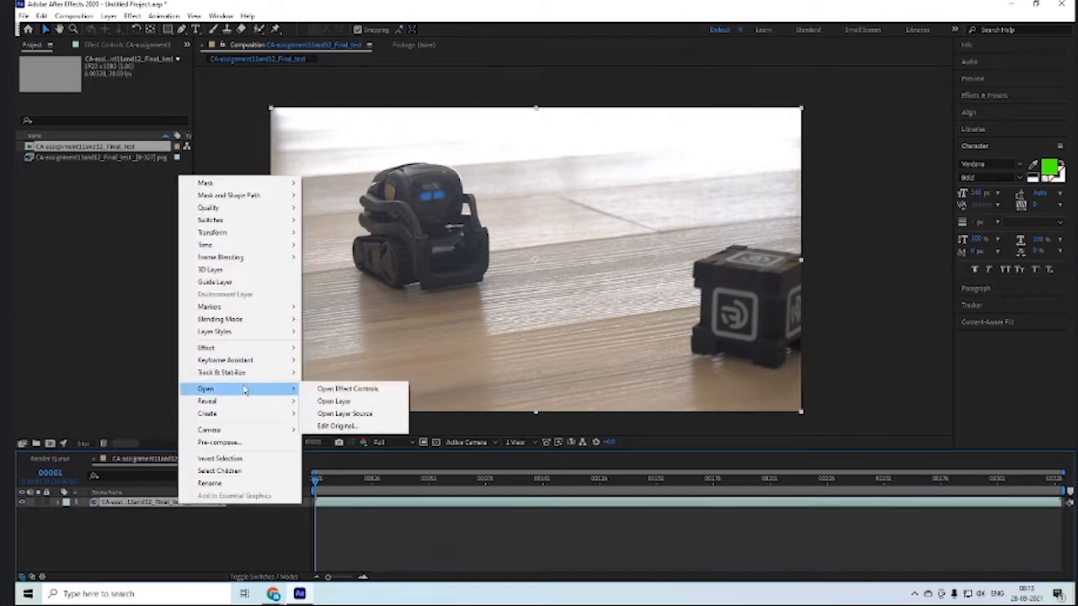
click(367, 402)
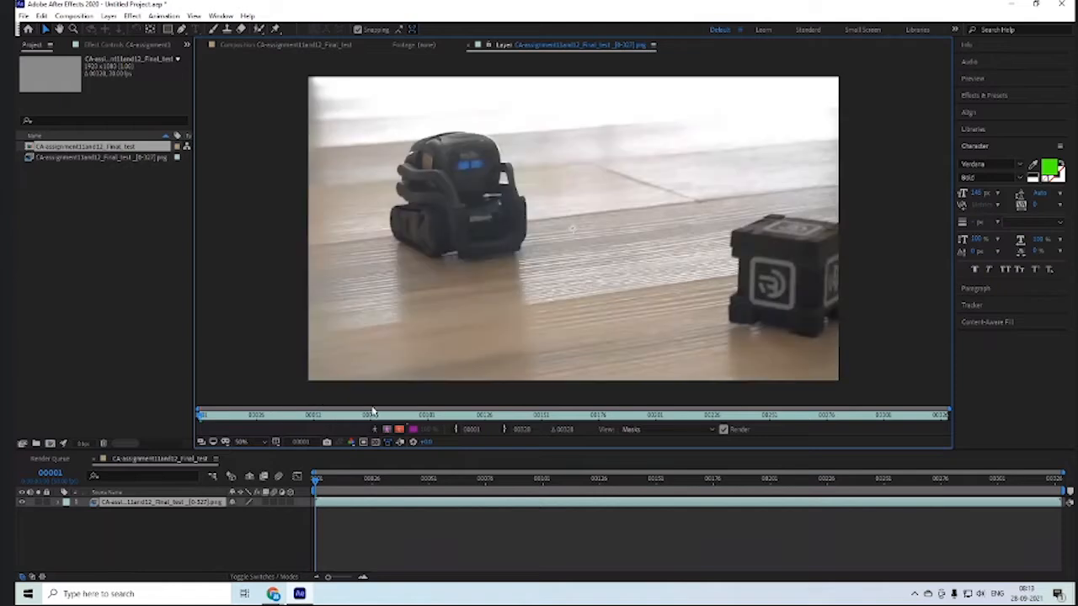
Dock the Layer viewer beside the Composition viewer so that the two are shown side by side
click(289, 46)
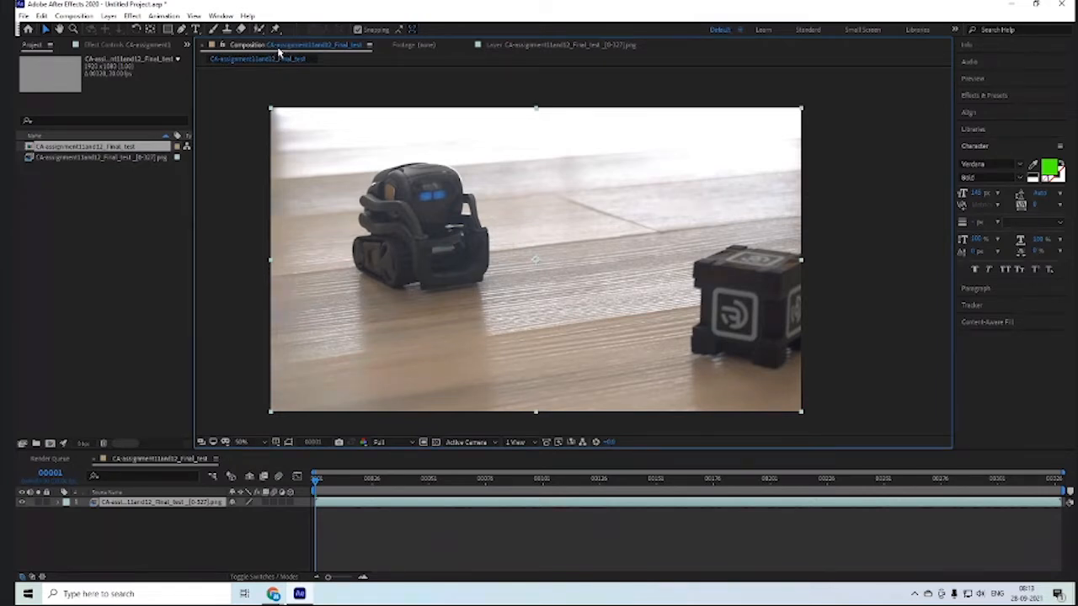
click(502, 47)
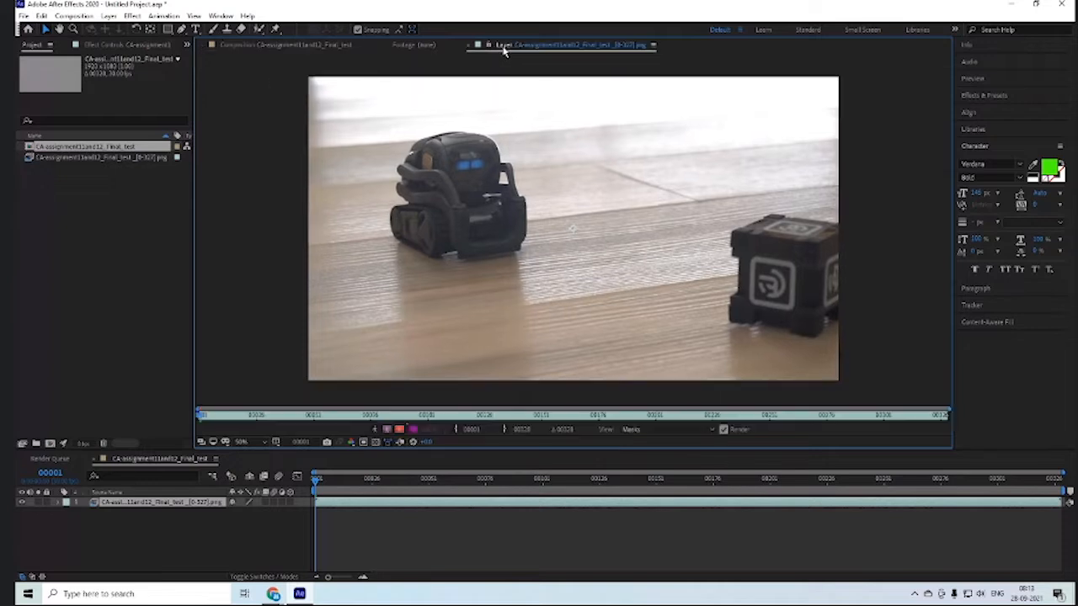
click(281, 45)
click(499, 46)
drag(503, 49, 516, 180)
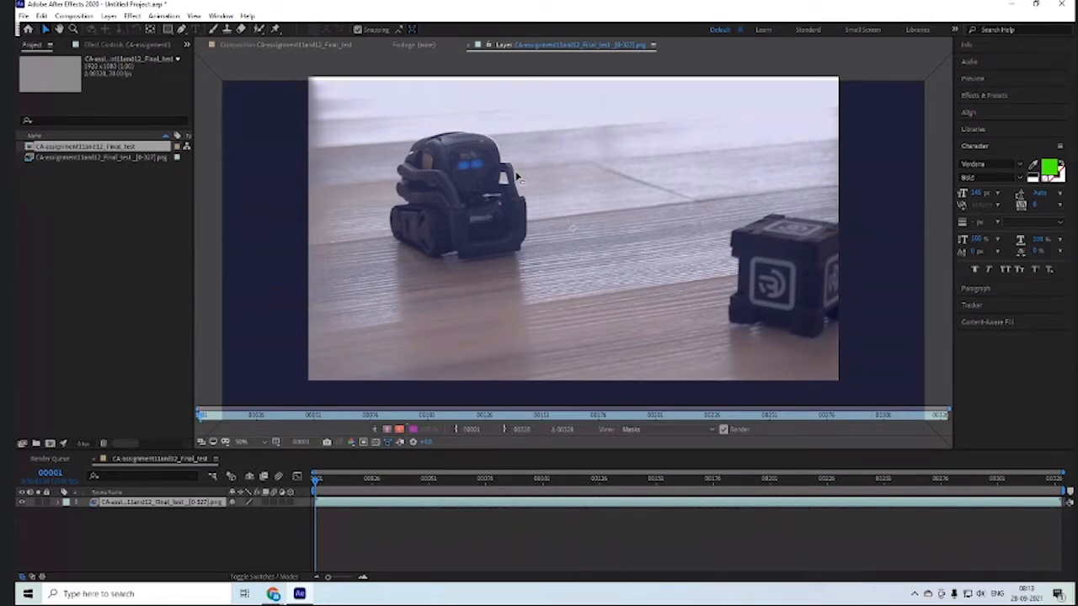
drag(517, 179, 565, 266)
drag(829, 282, 935, 244)
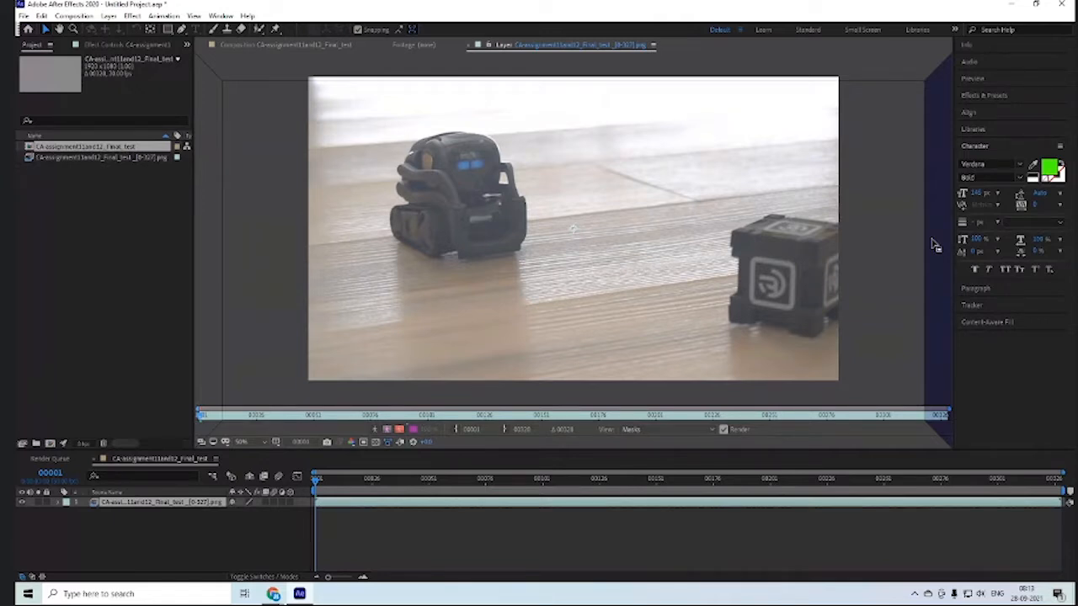
drag(935, 244, 935, 244)
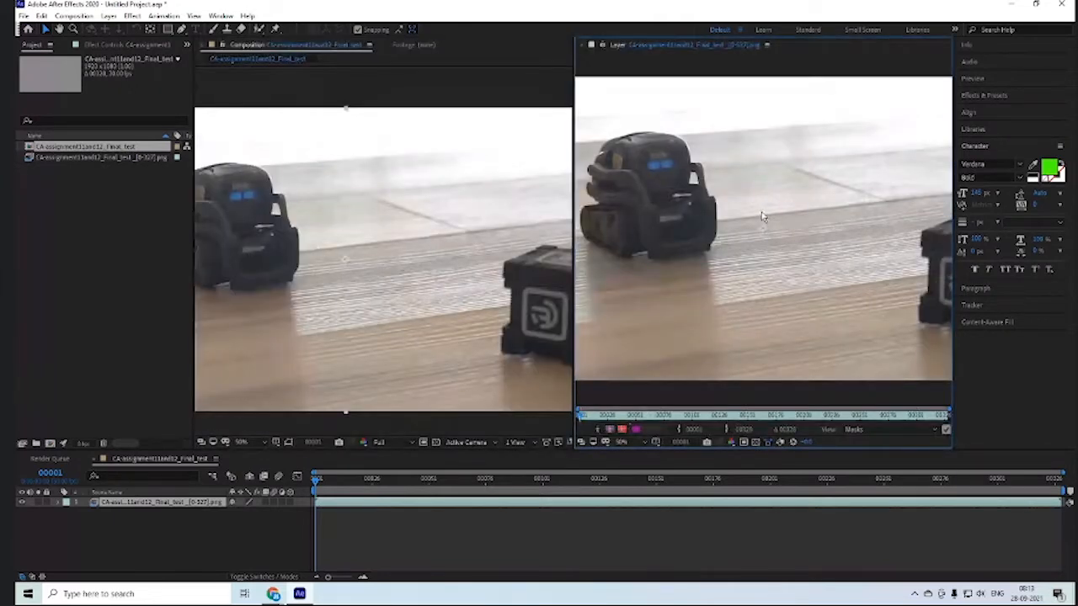
scroll(761, 217, down, 2)
scroll(362, 223, down, 2)
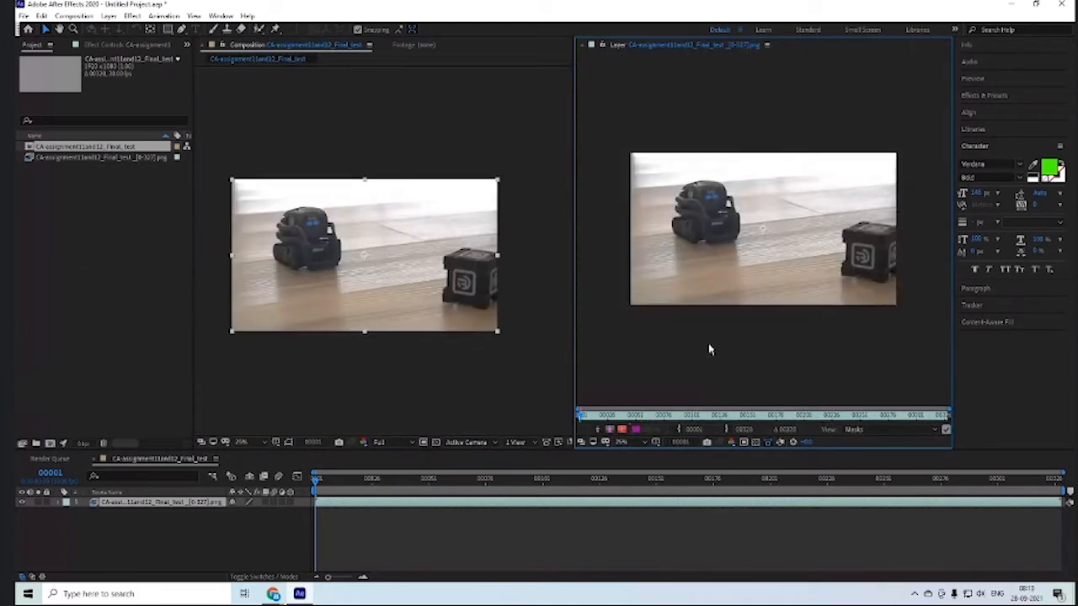
Preview the footage in both viewers by scrubbing to frame 137, playing the composition and moving the Layer viewer's time to frame 90
drag(320, 490, 623, 522)
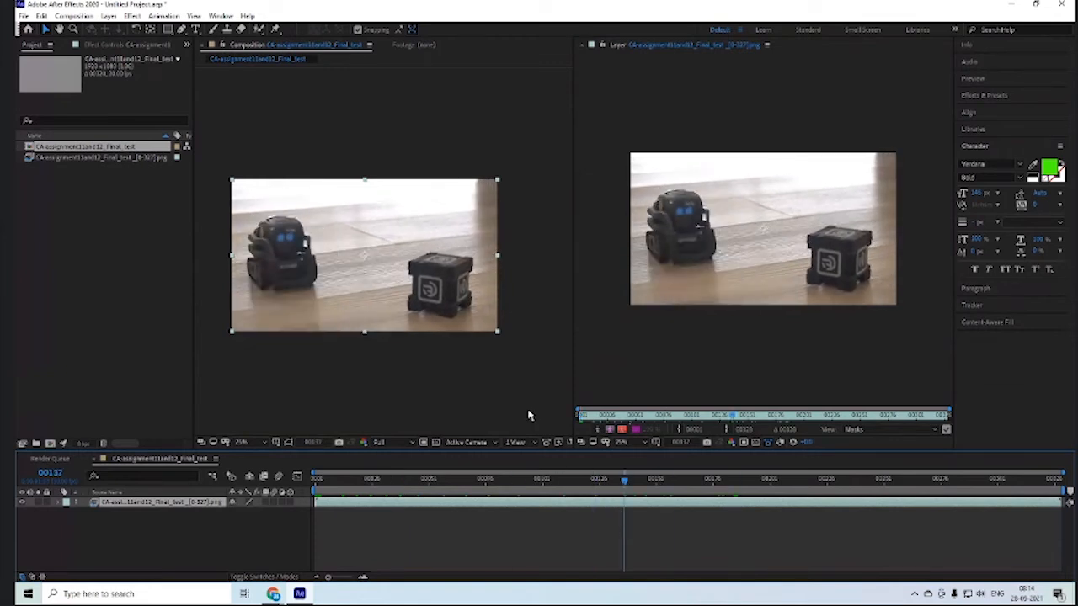
click(529, 413)
drag(624, 482, 624, 527)
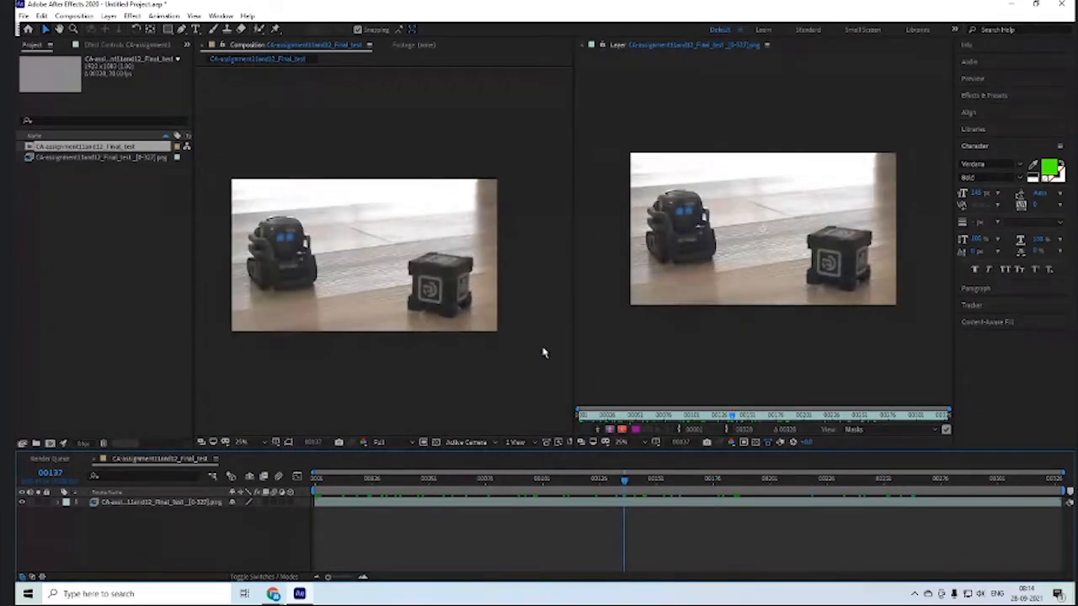
key(space)
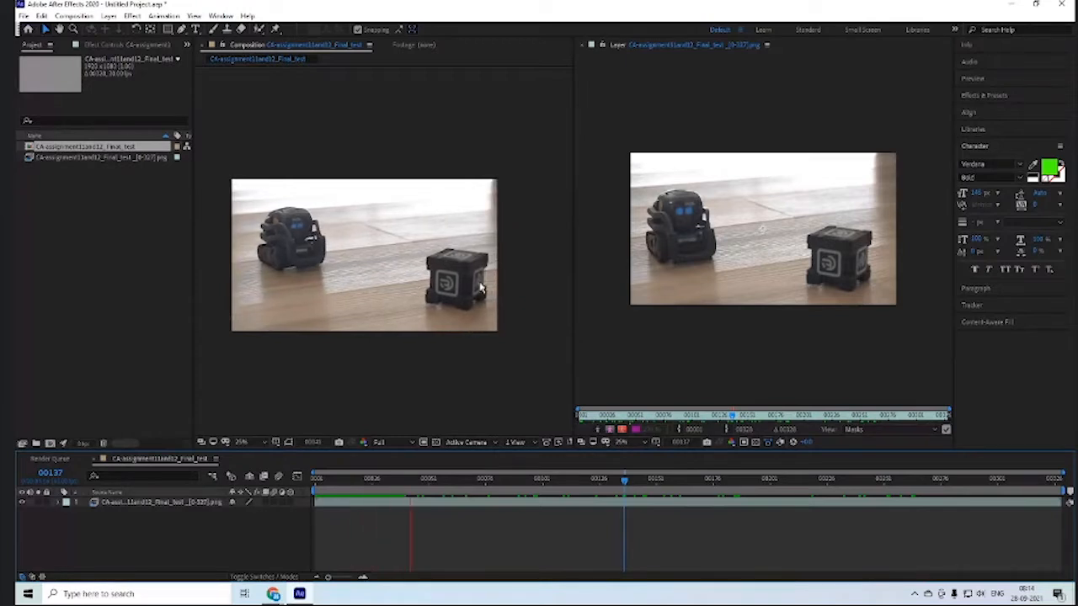
click(720, 362)
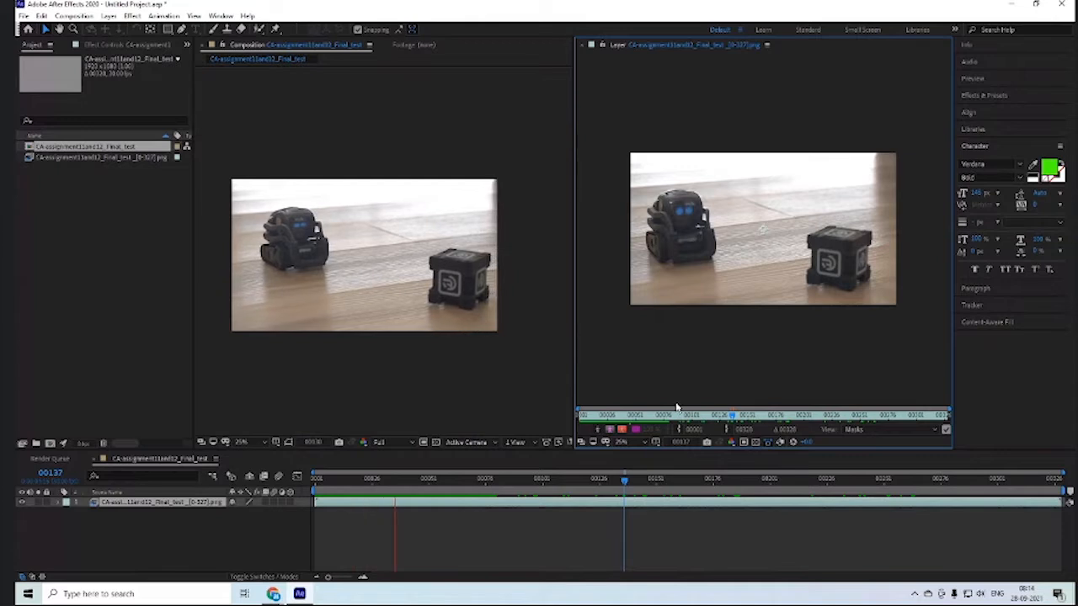
click(678, 416)
mouse_move(678, 418)
mouse_down()
mouse_move(868, 410)
mouse_move(684, 415)
mouse_up()
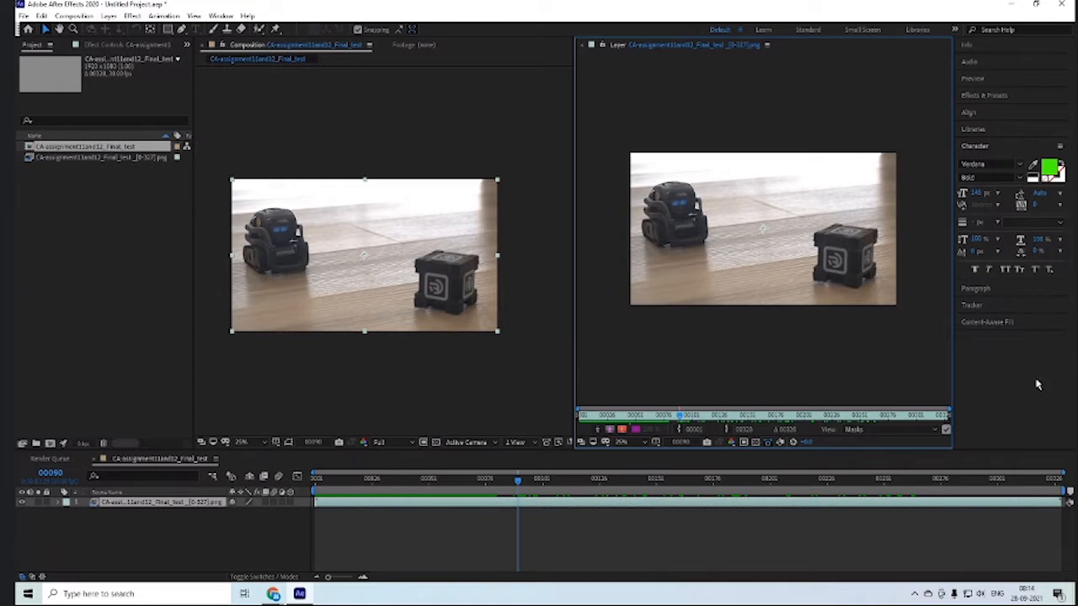
Close the Info, Audio, Preview, Effects & Presets, Align, Libraries, Character and Paragraph panels
click(955, 31)
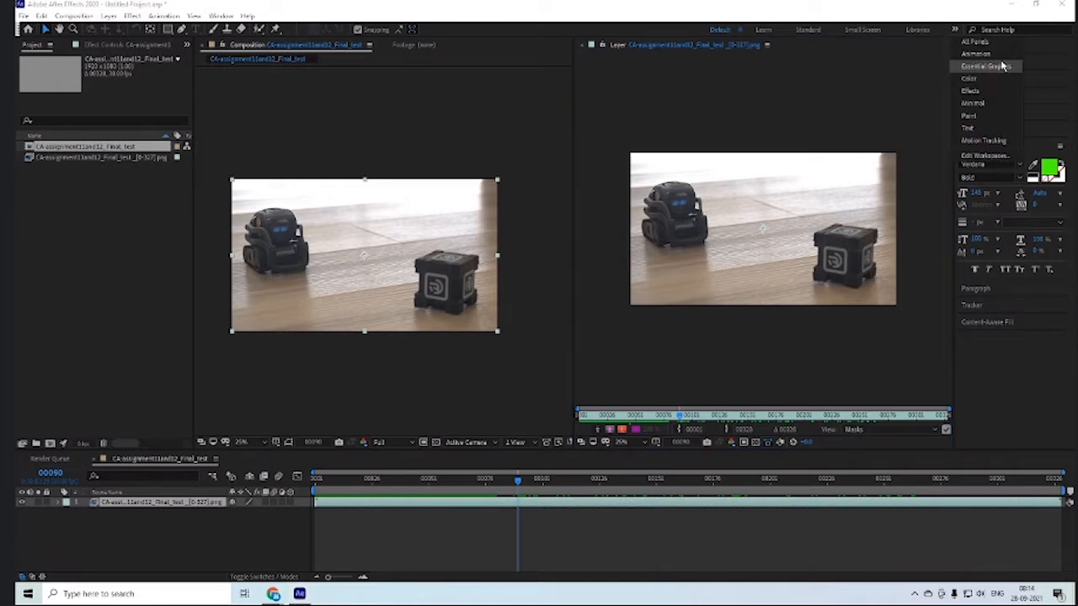
click(1021, 406)
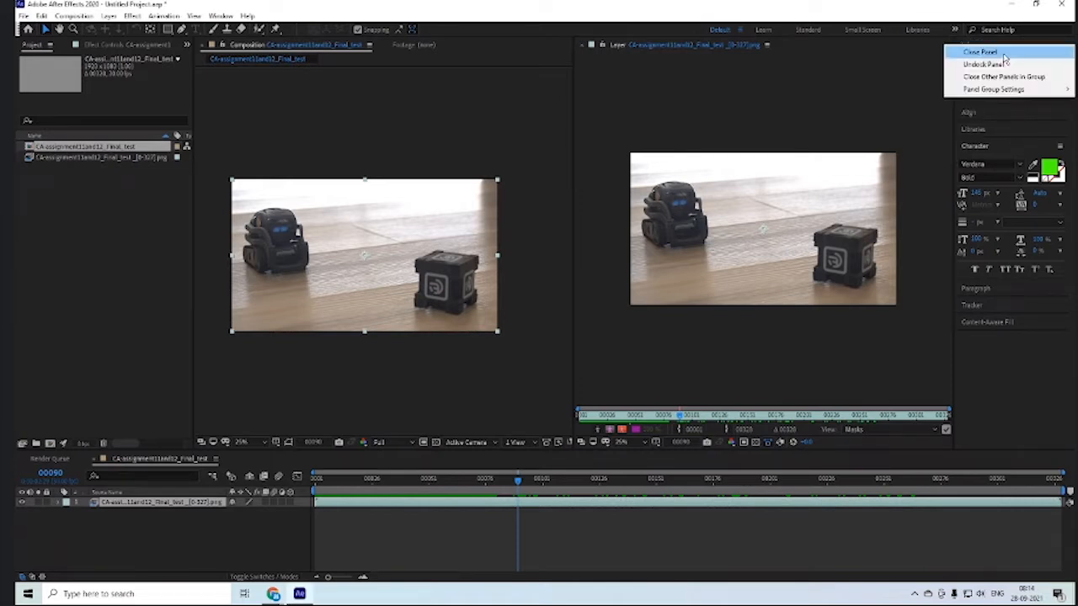
click(981, 52)
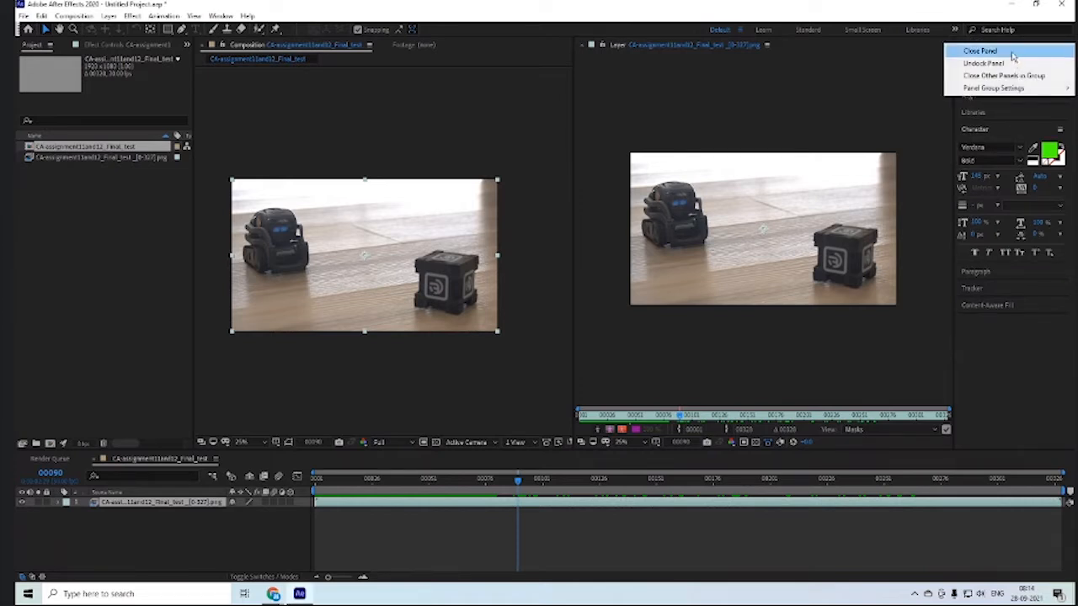
click(1013, 54)
click(1013, 56)
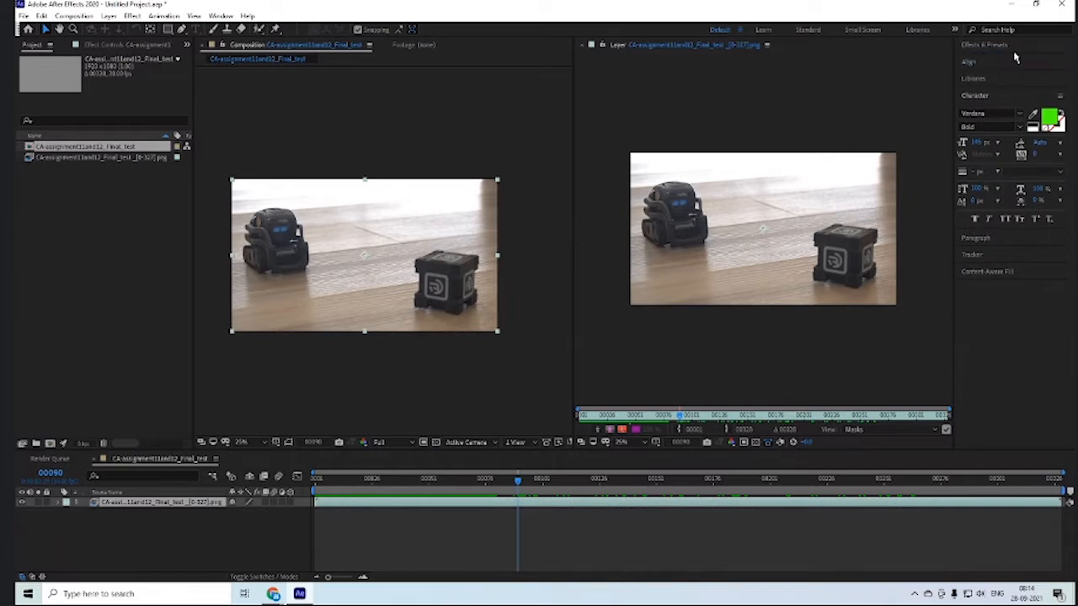
click(1013, 52)
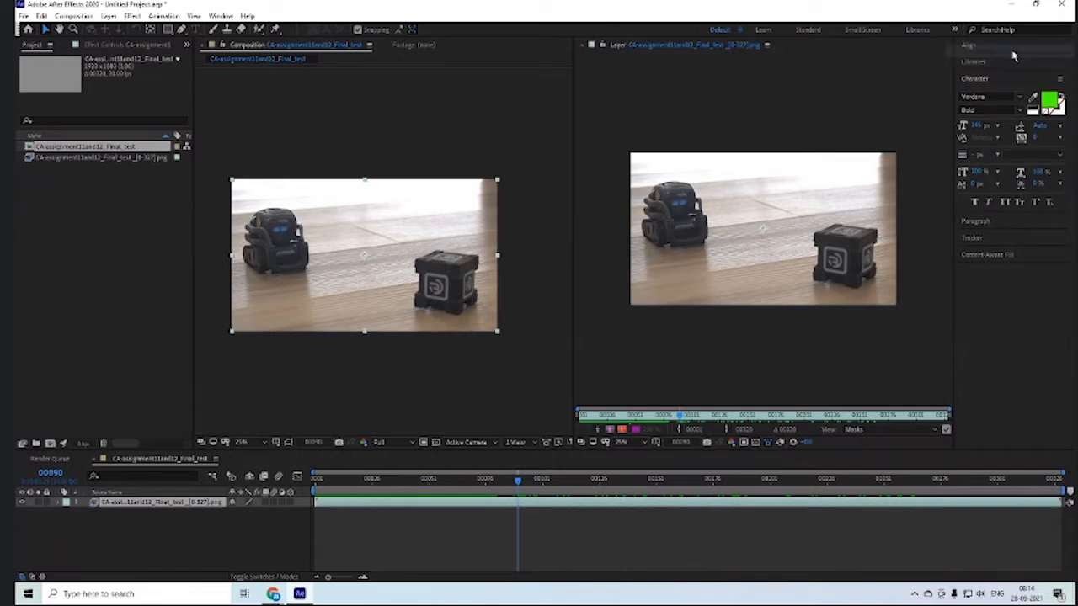
right_click(1013, 47)
click(1014, 56)
right_click(1008, 48)
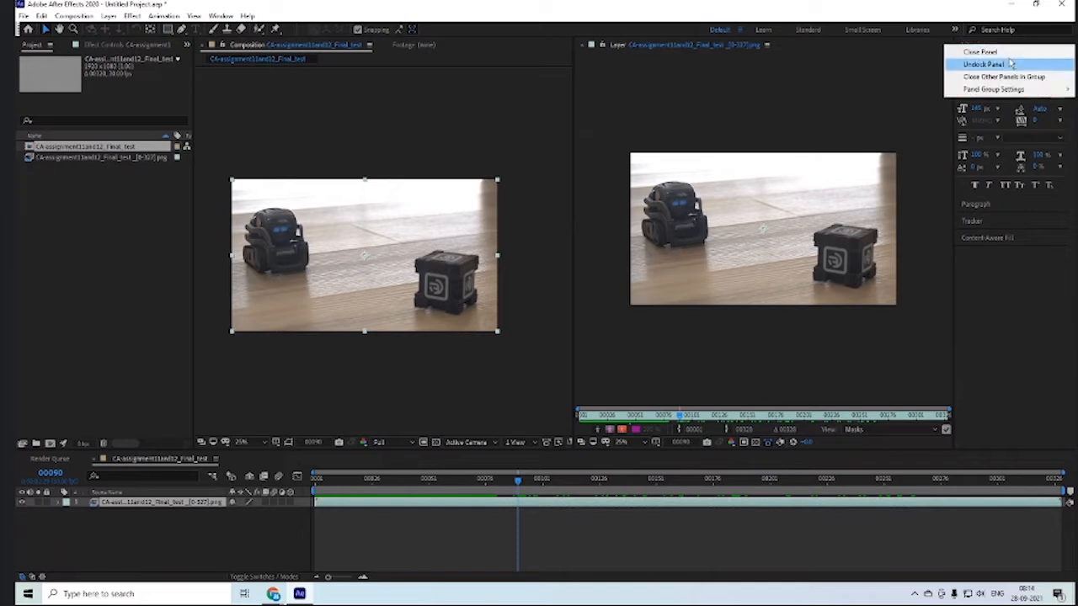
click(1006, 53)
right_click(1008, 47)
click(1008, 52)
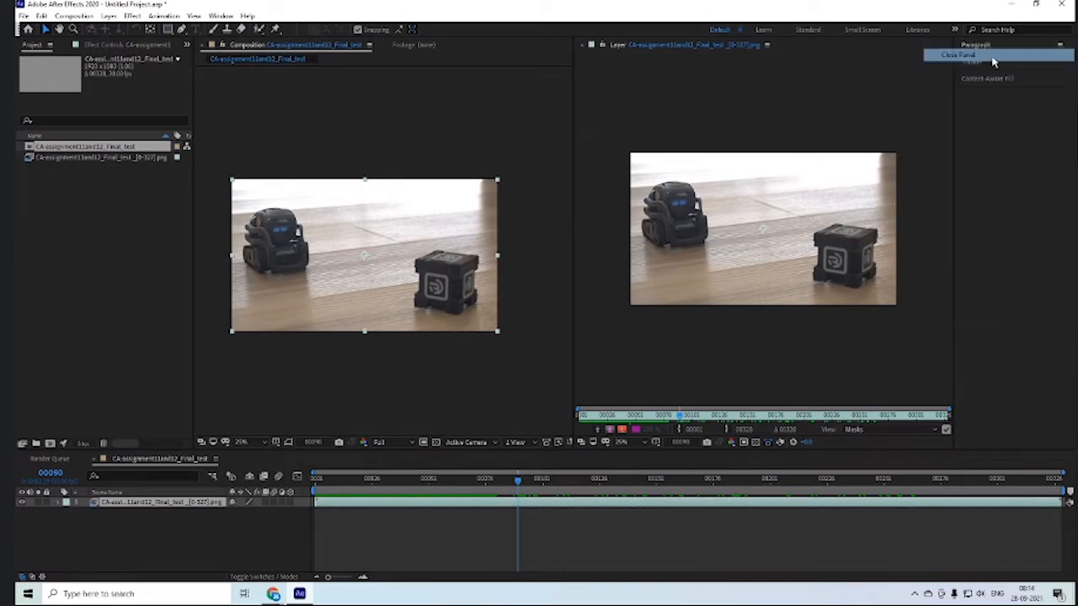
right_click(1009, 49)
click(1009, 53)
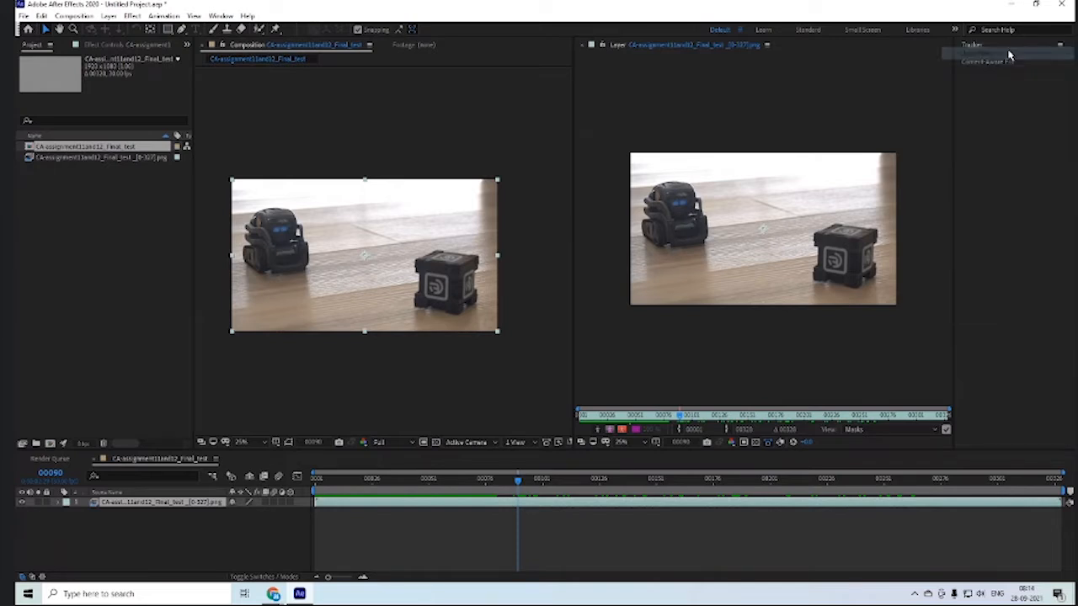
Close the Tracker and Content-Aware Fill panels
right_click(1011, 49)
click(982, 54)
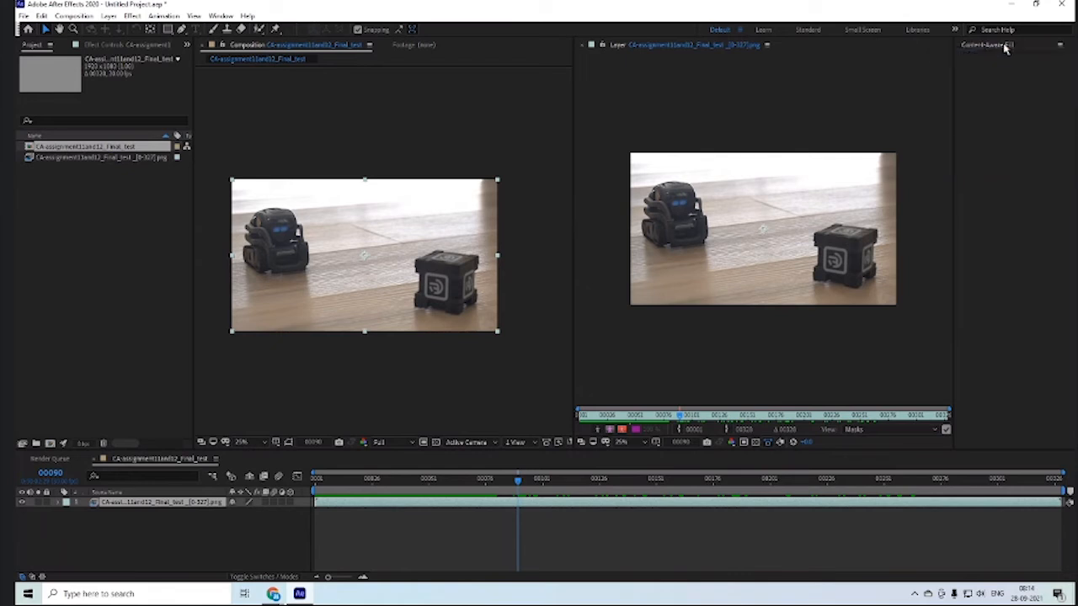
right_click(1005, 45)
click(987, 53)
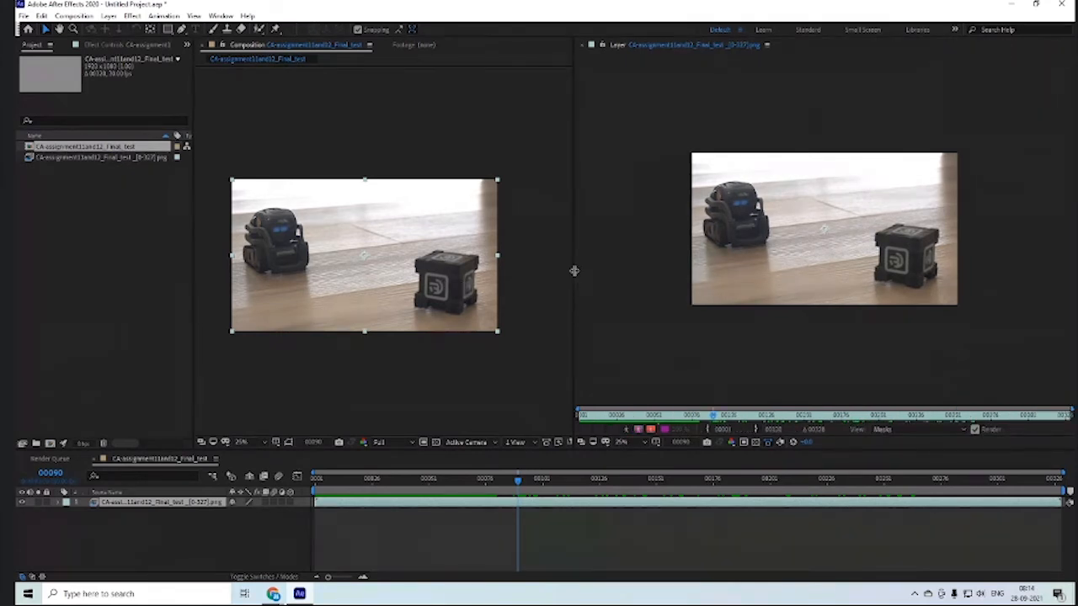
Shrink the Project panel and widen the Layer viewer, then enlarge the footage in the Layer viewer to 50%
drag(572, 270, 507, 271)
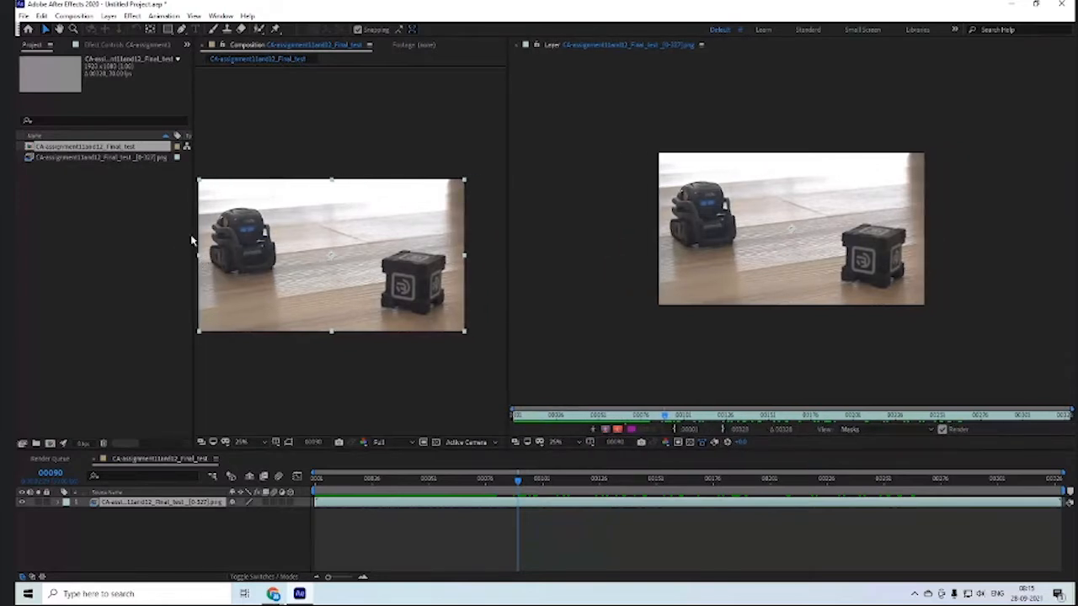
drag(193, 235, 17, 211)
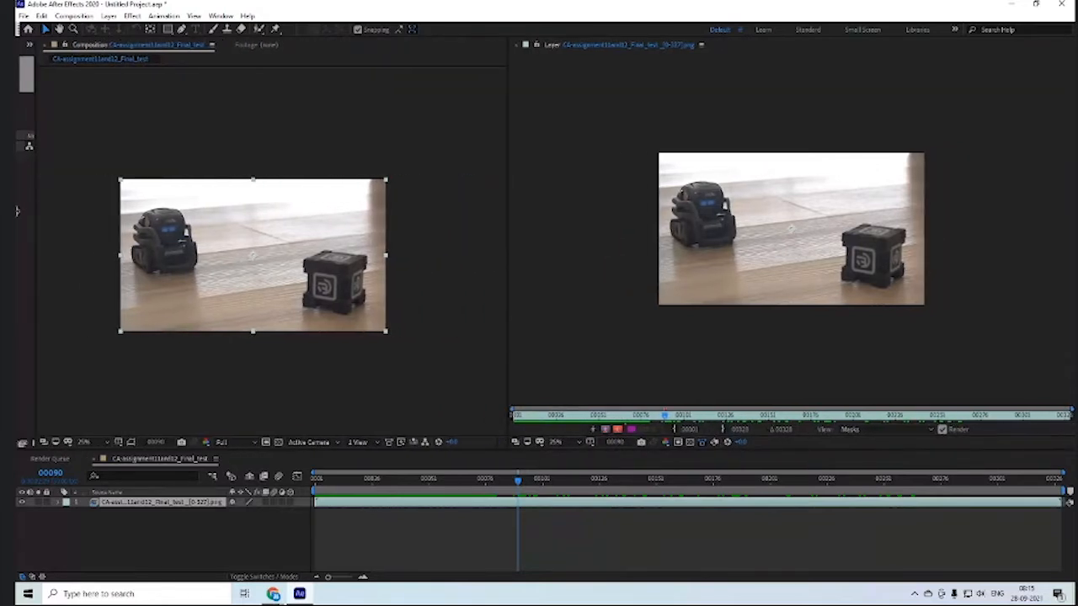
scroll(738, 205, up, 2)
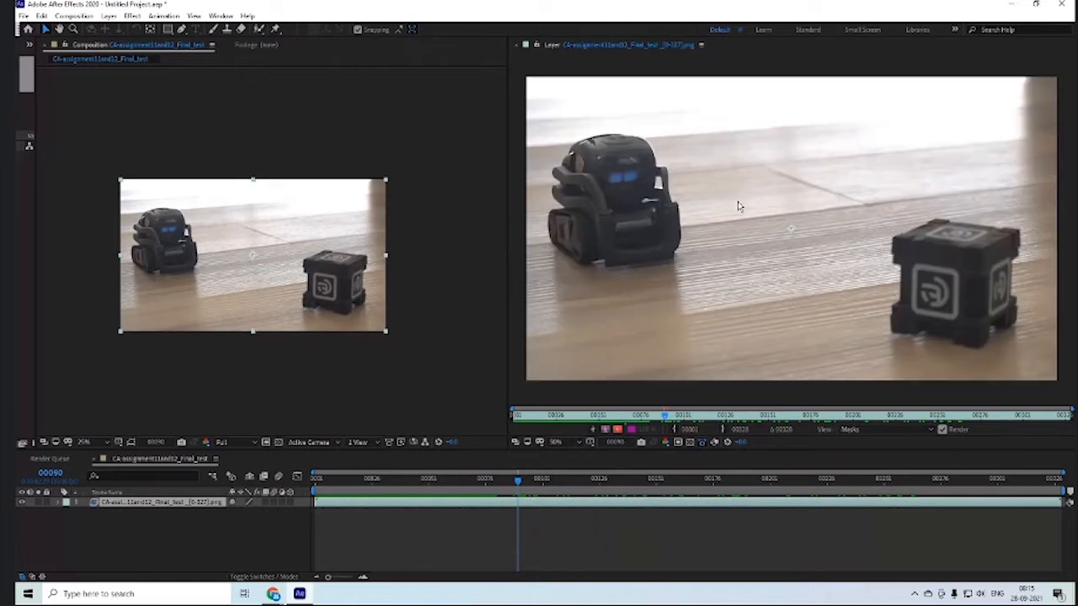
drag(750, 179, 759, 195)
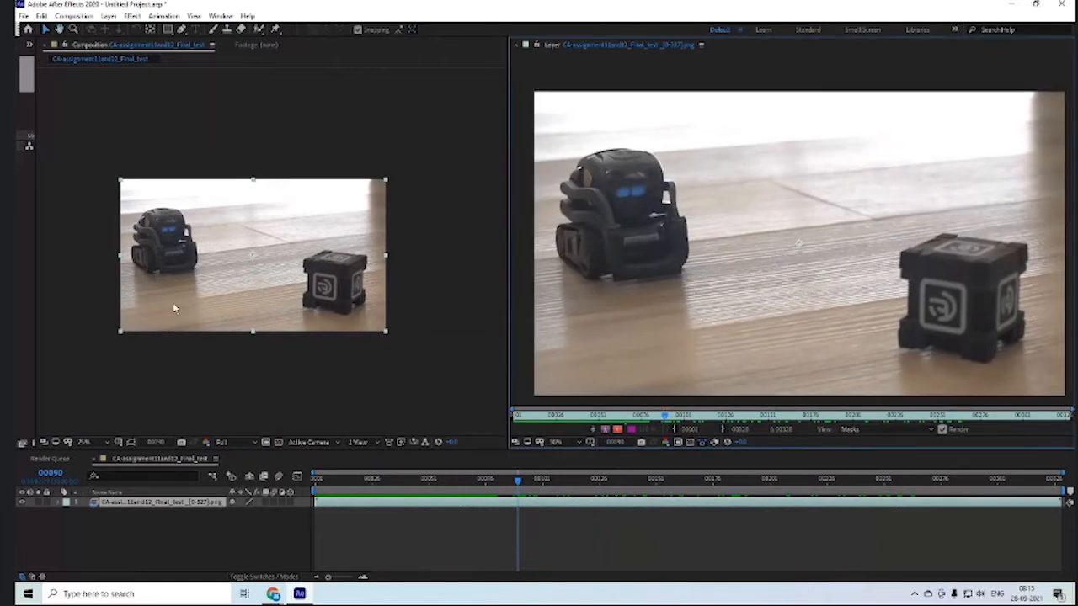
mouse_move(198, 263)
mouse_down()
mouse_move(208, 241)
mouse_move(209, 253)
mouse_up()
scroll(209, 242, up, 2)
scroll(209, 242, down, 2)
click(581, 524)
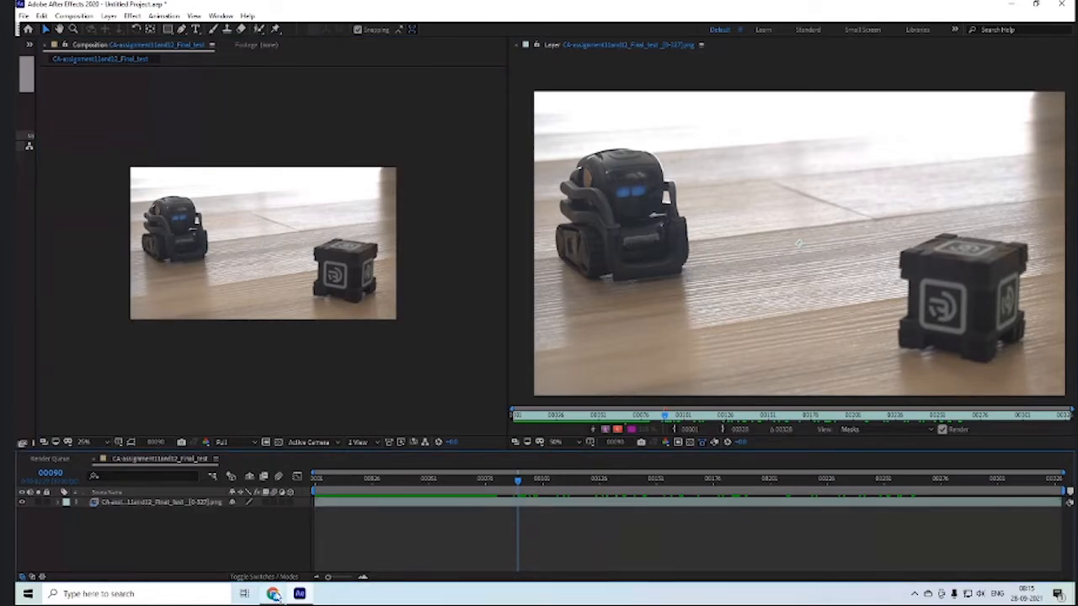
Switch to the Google Meet call in Chrome to check the meeting, and return to After Effects
mouse_move(273, 593)
click(217, 515)
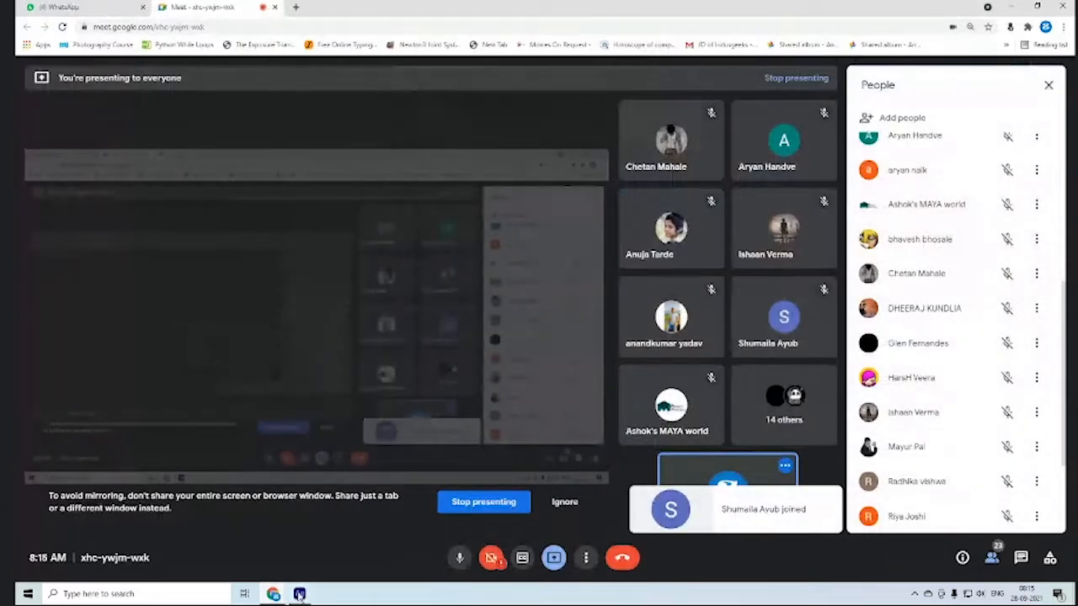
click(299, 593)
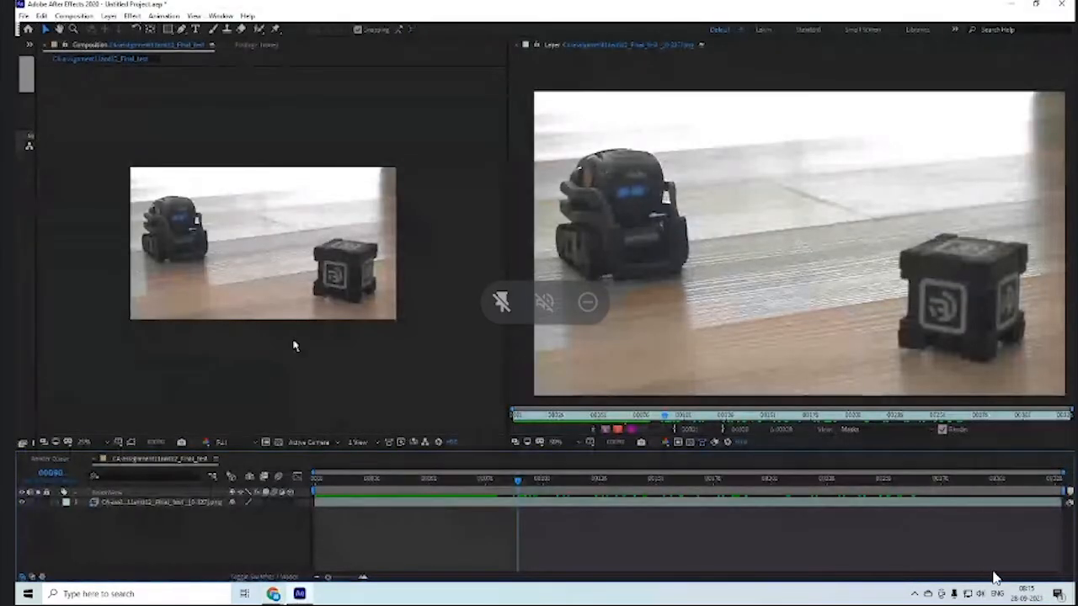
Hide the PNG sequence layer in the composition and set the composition's background color to black
click(23, 504)
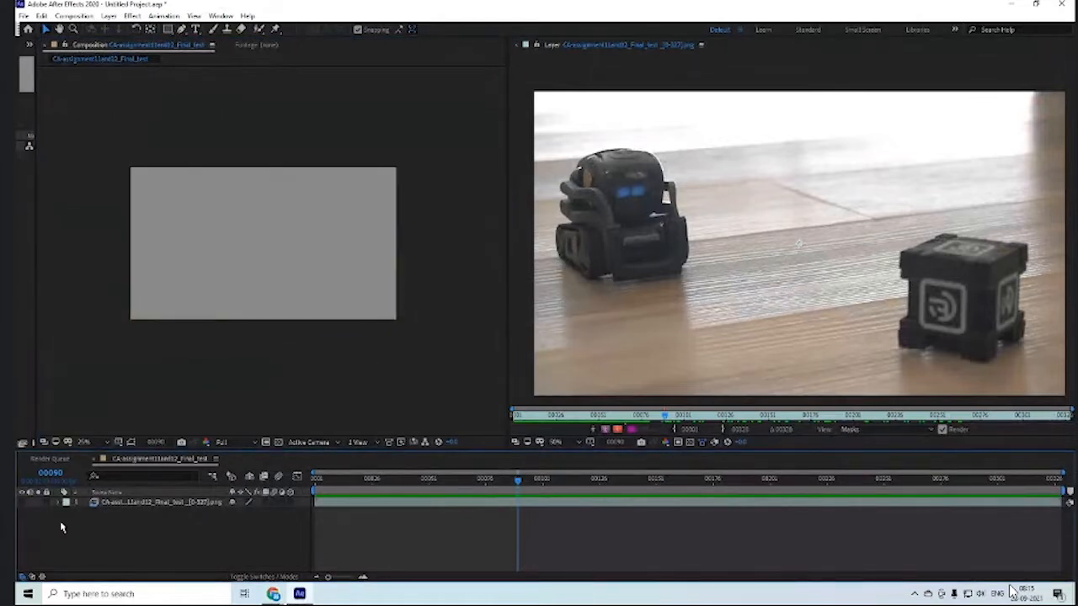
key(ctrl+k)
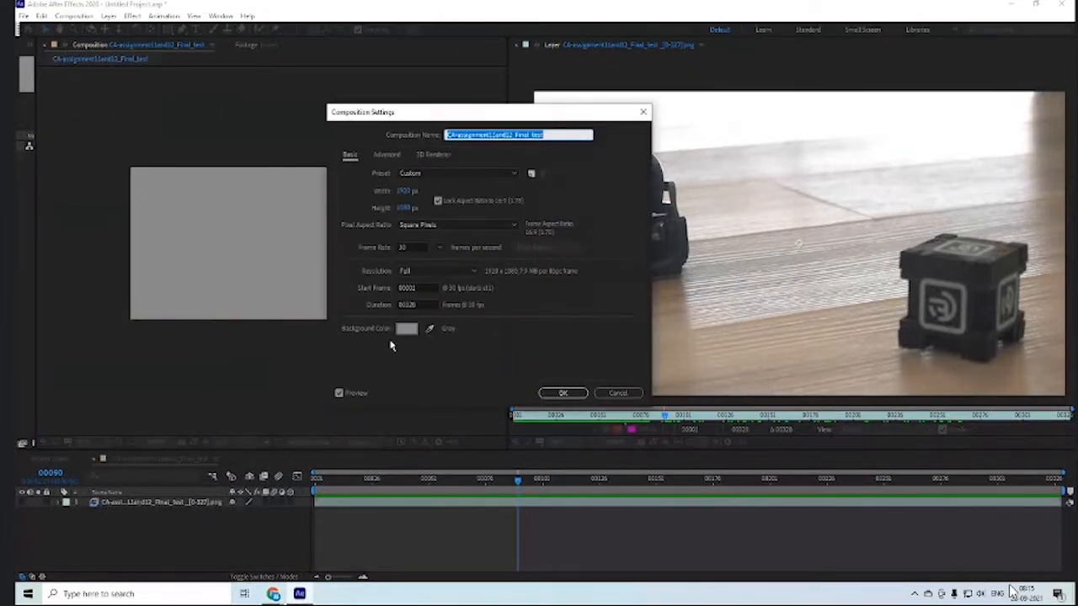
click(407, 328)
click(858, 404)
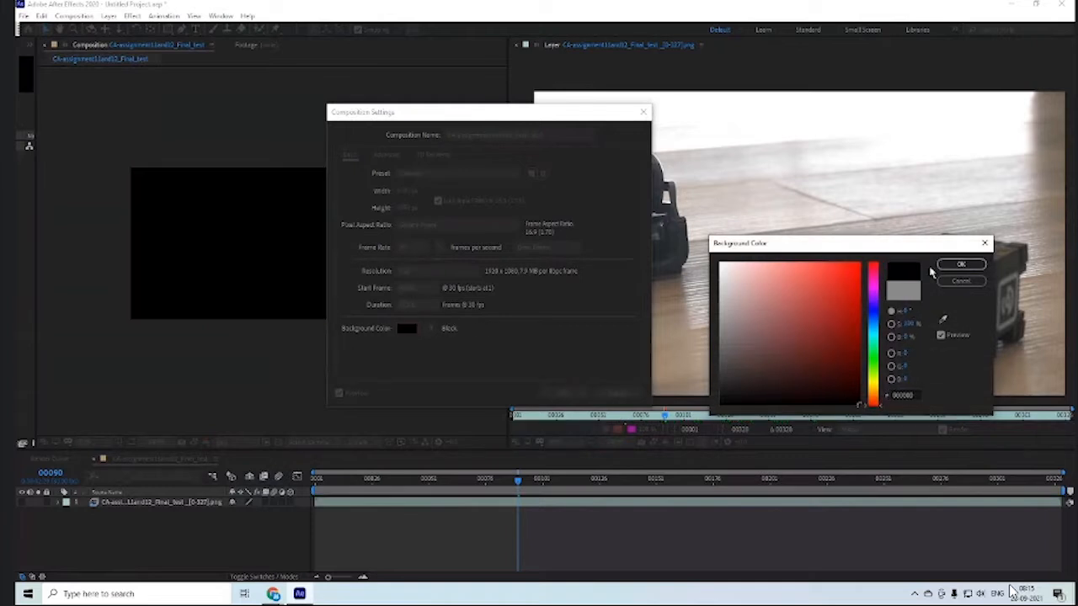
click(960, 264)
click(562, 393)
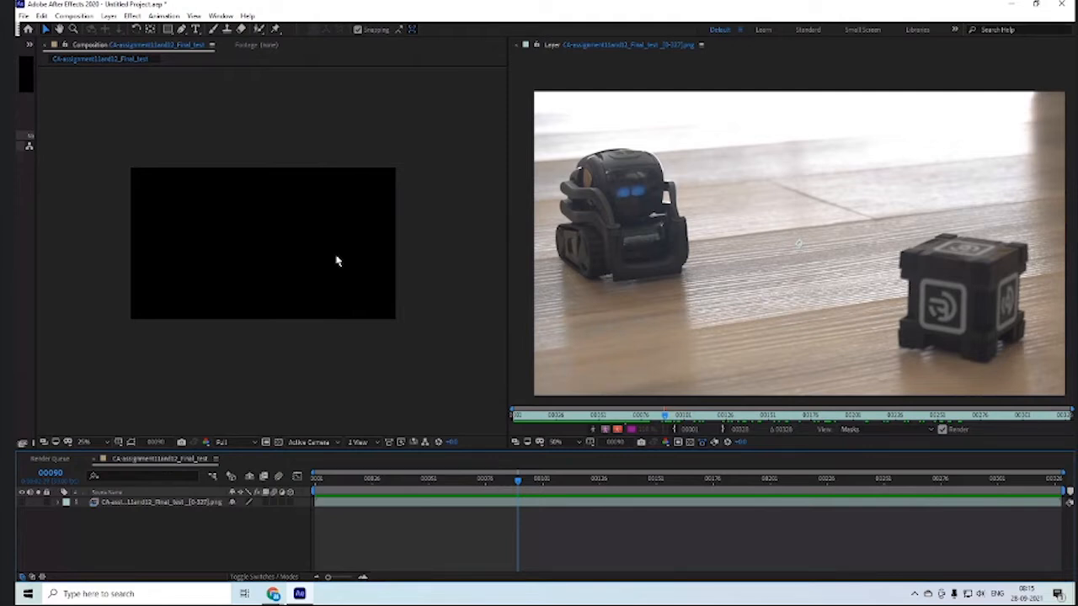
Reopen the composition's background color for editing, try white and black, and pick a mid gray
key(ctrl+k)
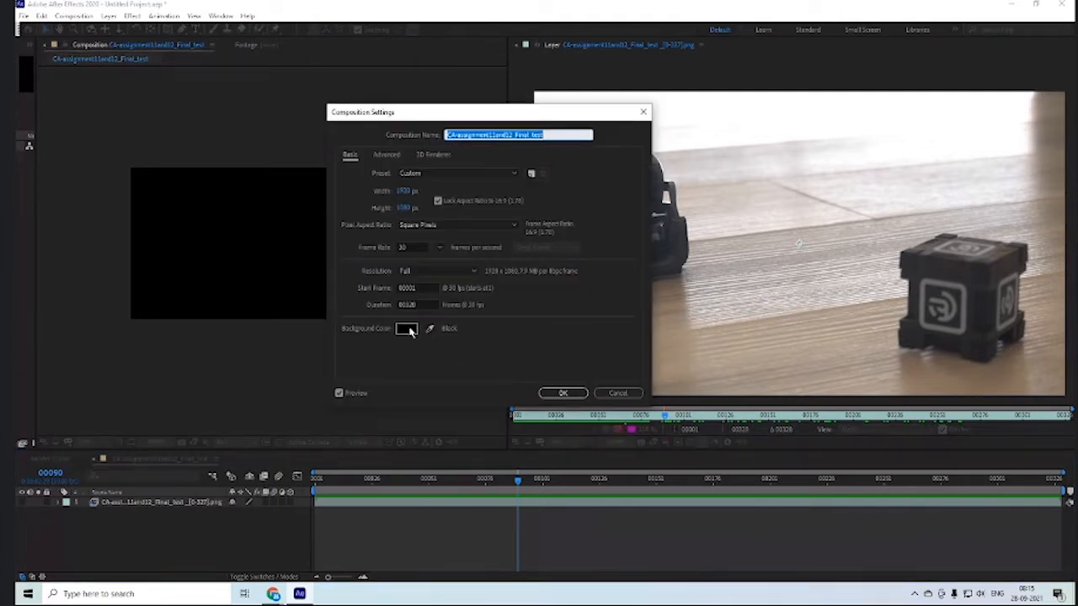
click(406, 329)
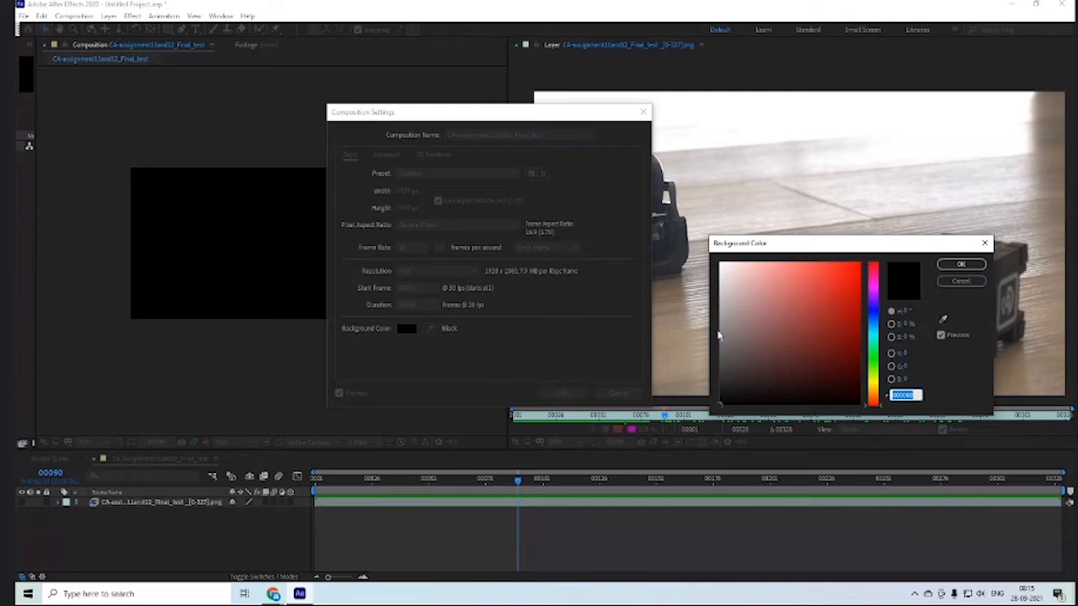
click(724, 280)
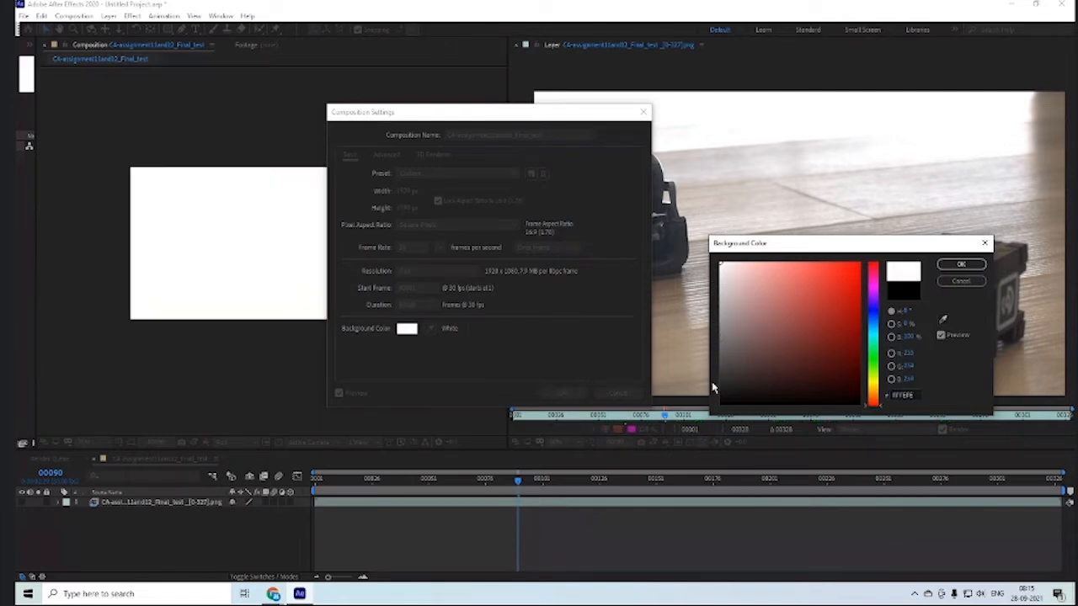
click(719, 408)
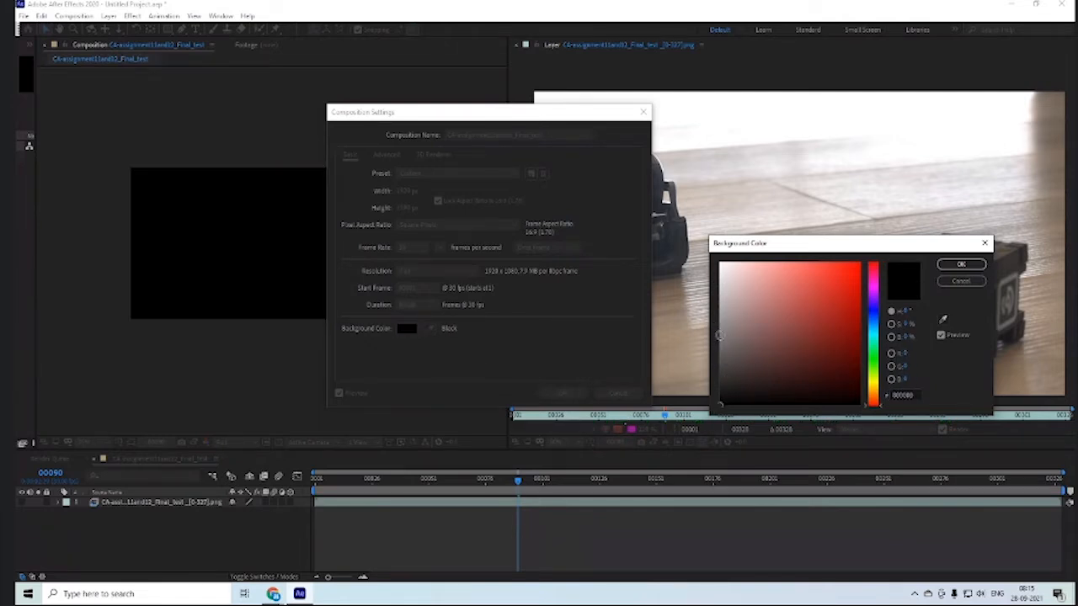
click(716, 333)
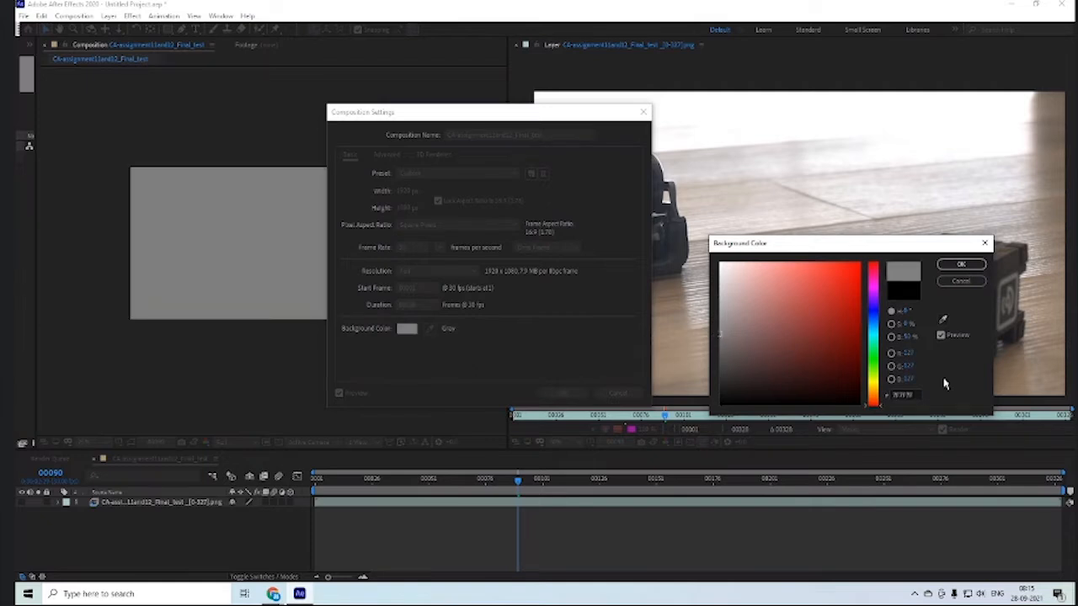
Set the background color's red, green and blue values to 128 each and apply it to the composition
click(911, 353)
text(128)
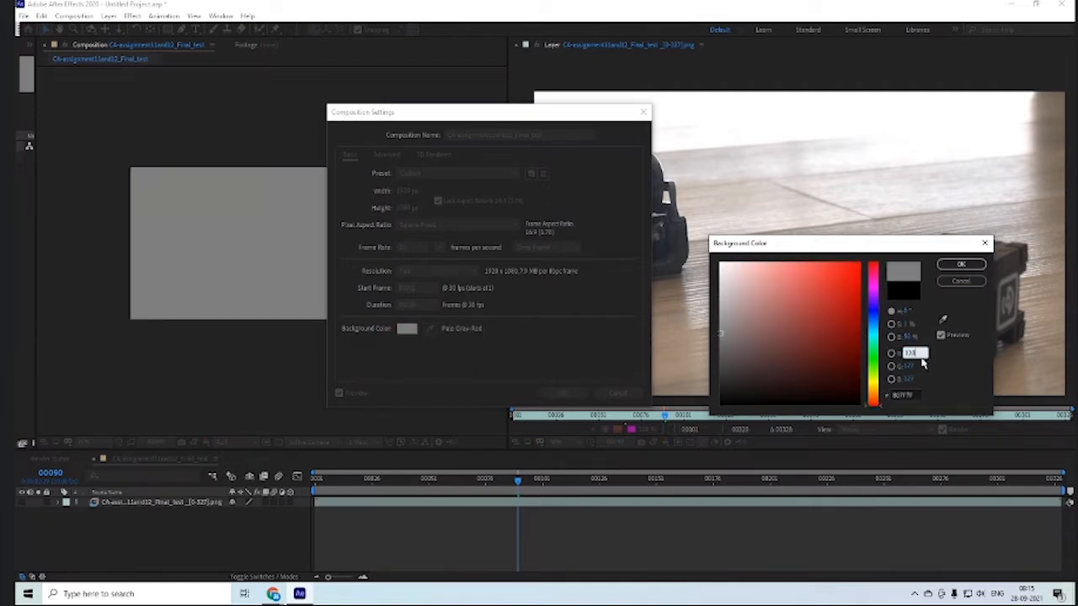
key(Tab)
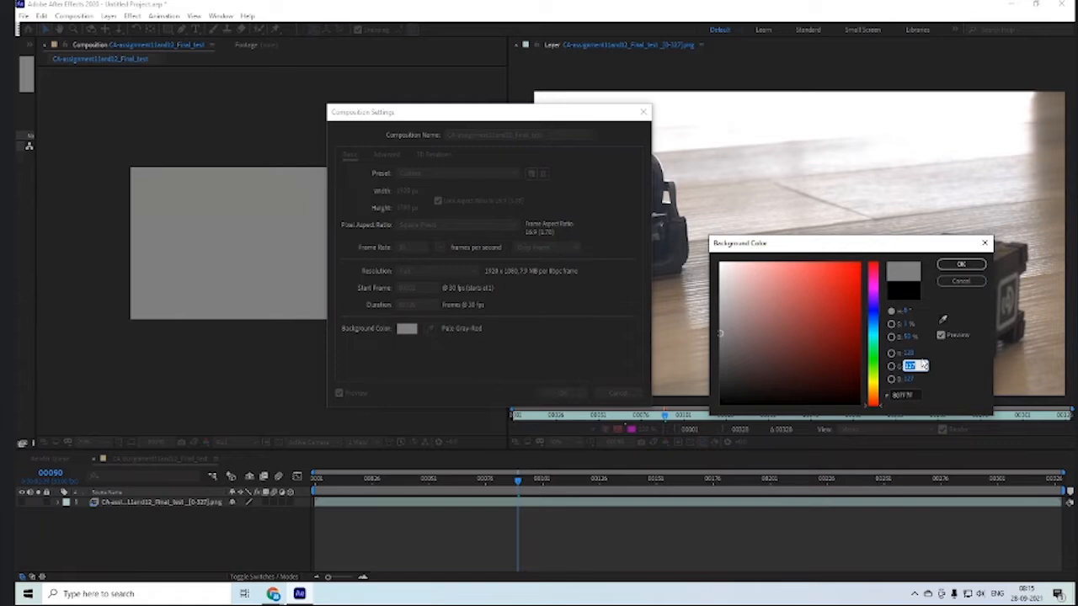
text(128)
key(Tab)
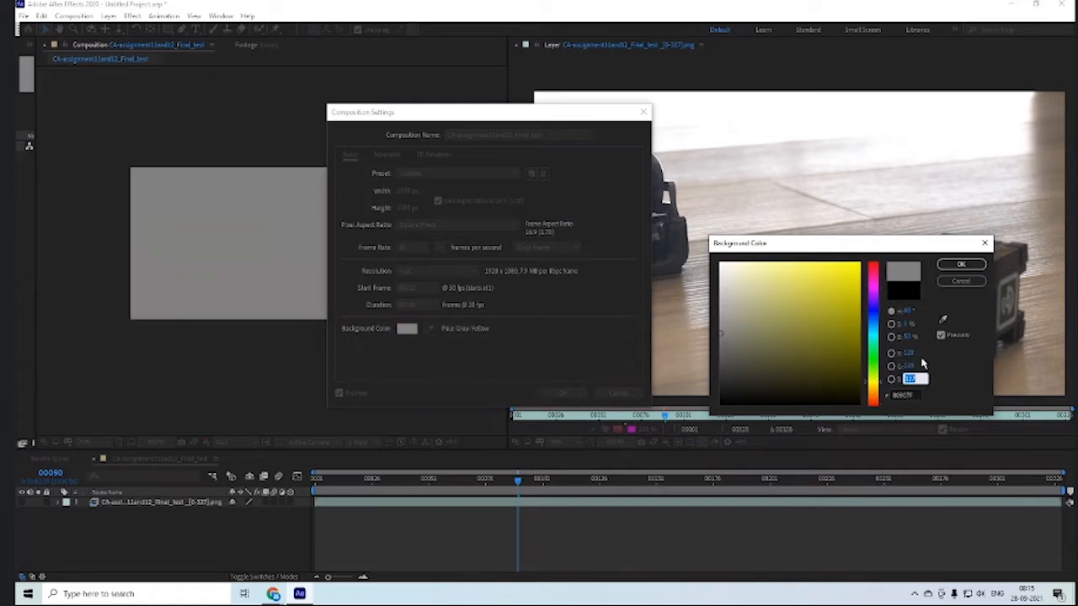
text(0)
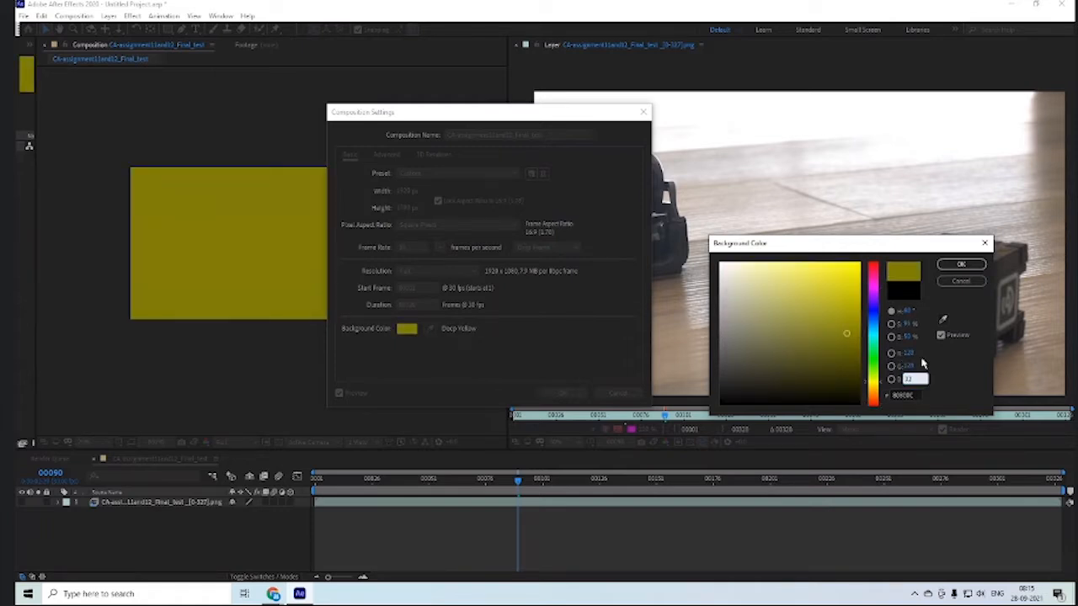
key(BackSpace)
text(128)
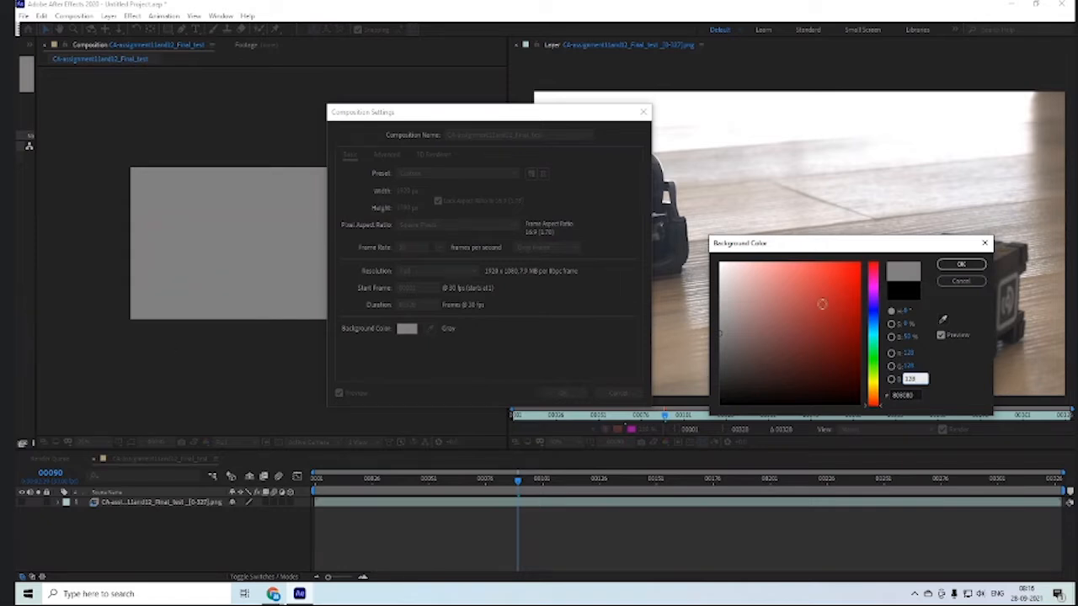
click(960, 264)
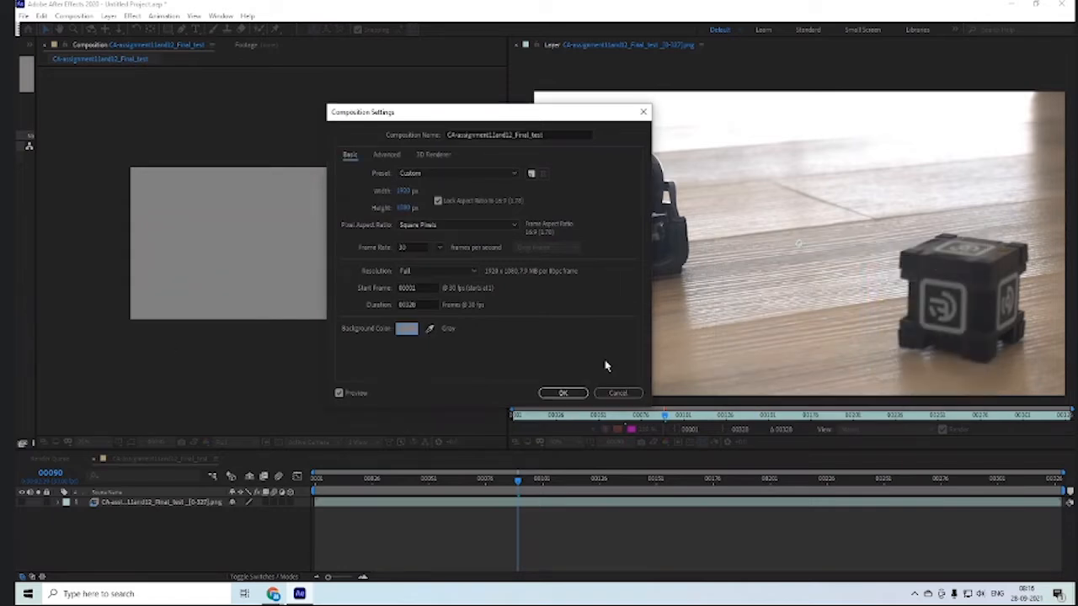
click(563, 392)
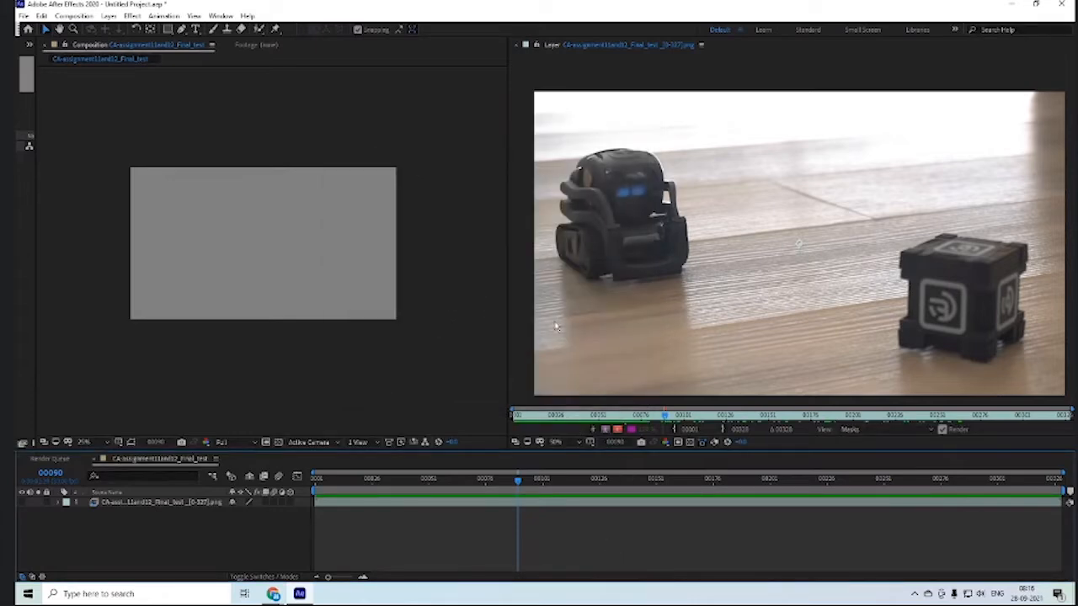
Examine the robot's head up close in the Layer viewer and compare it with the empty gray composition
scroll(574, 171, up, 1)
drag(583, 174, 897, 256)
scroll(682, 208, up, 1)
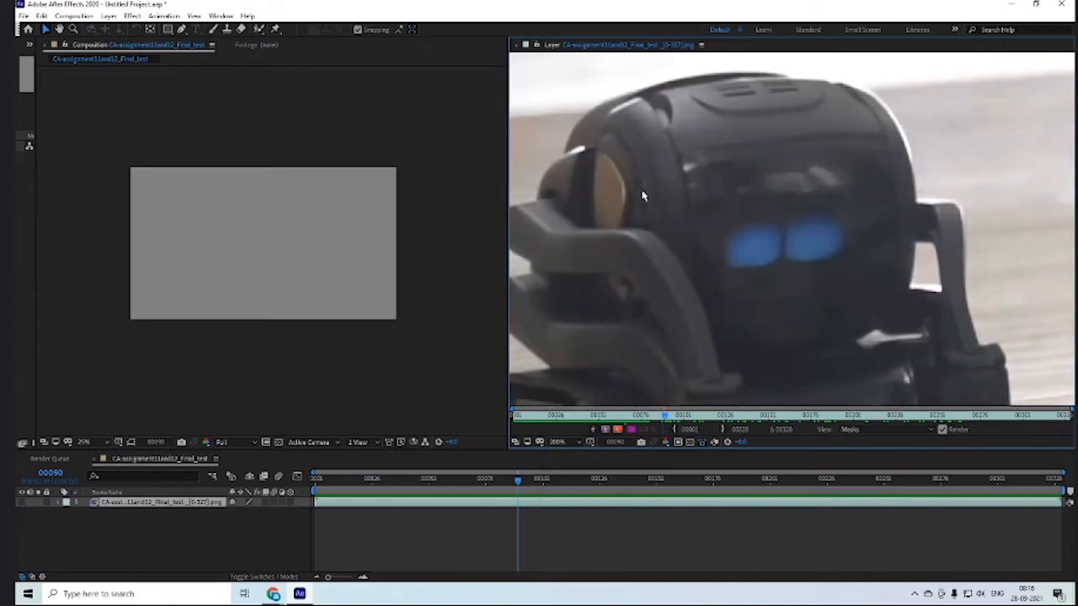
drag(592, 184, 669, 280)
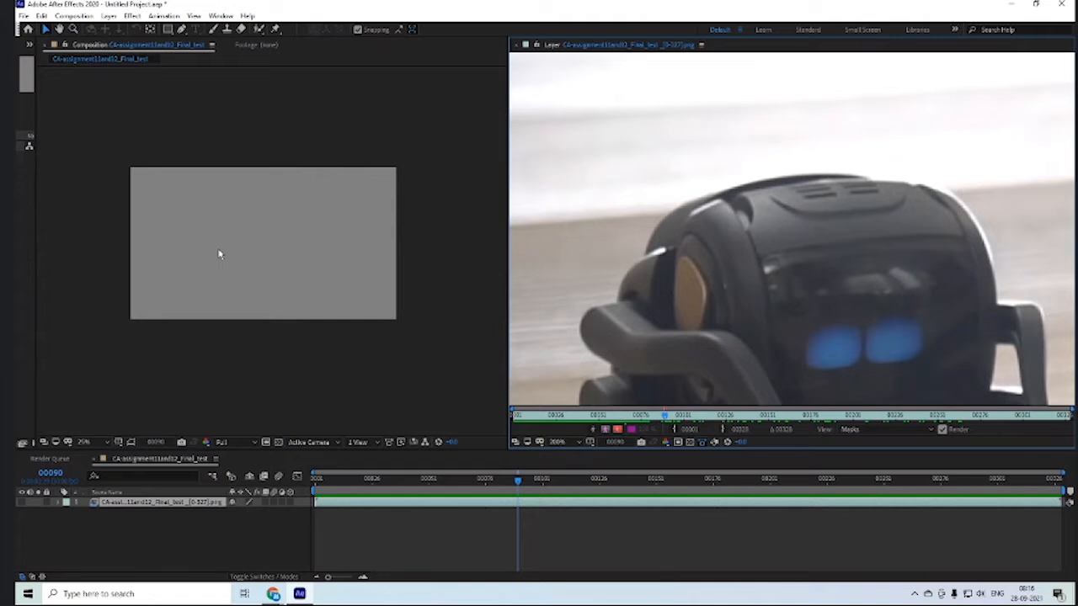
scroll(220, 231, up, 2)
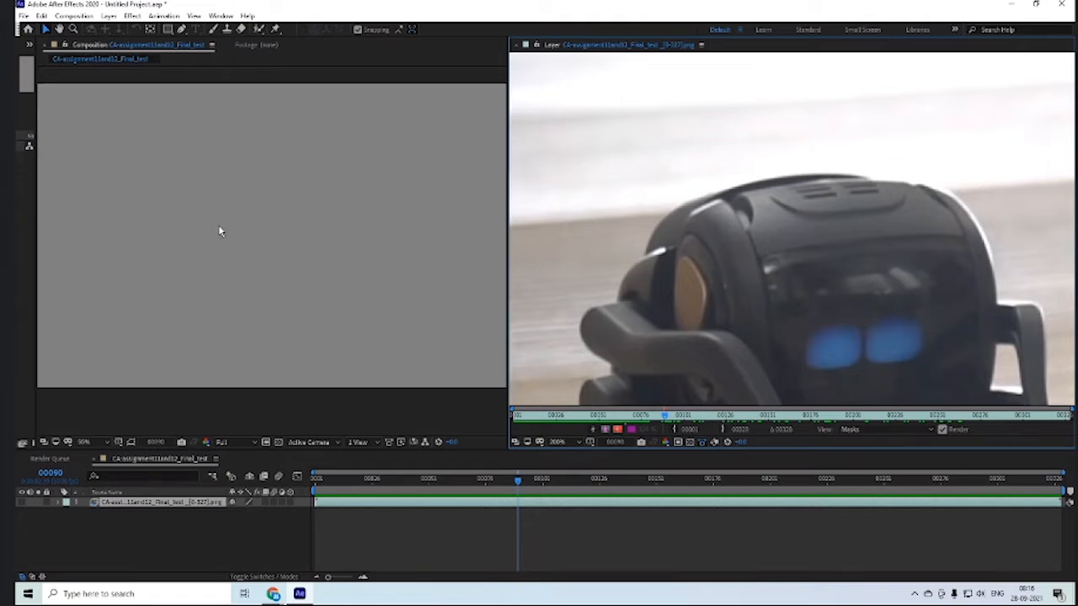
scroll(220, 231, down, 2)
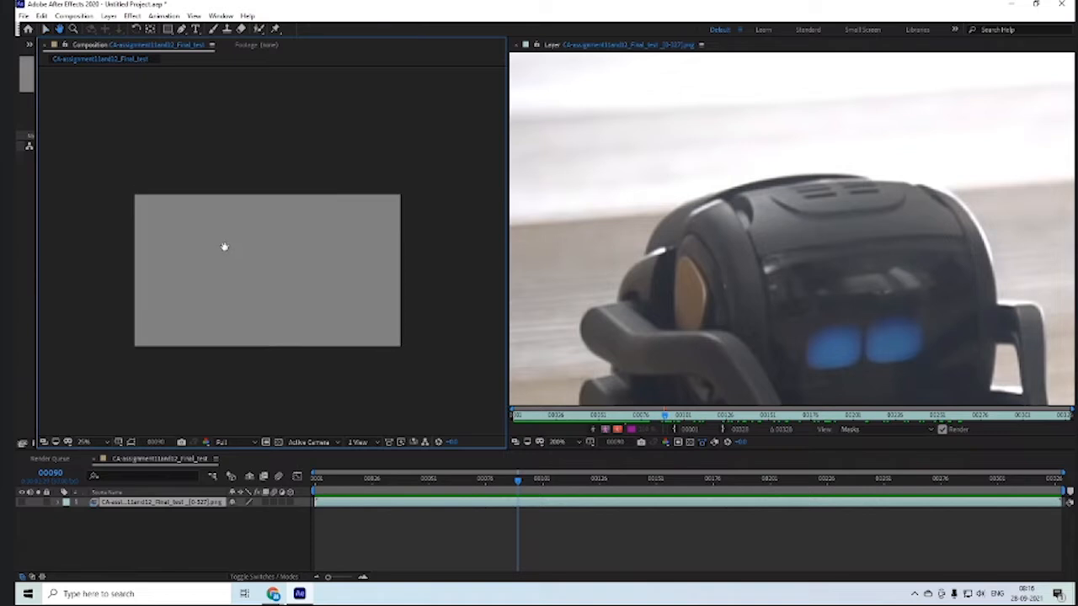
scroll(203, 246, up, 2)
scroll(202, 246, down, 2)
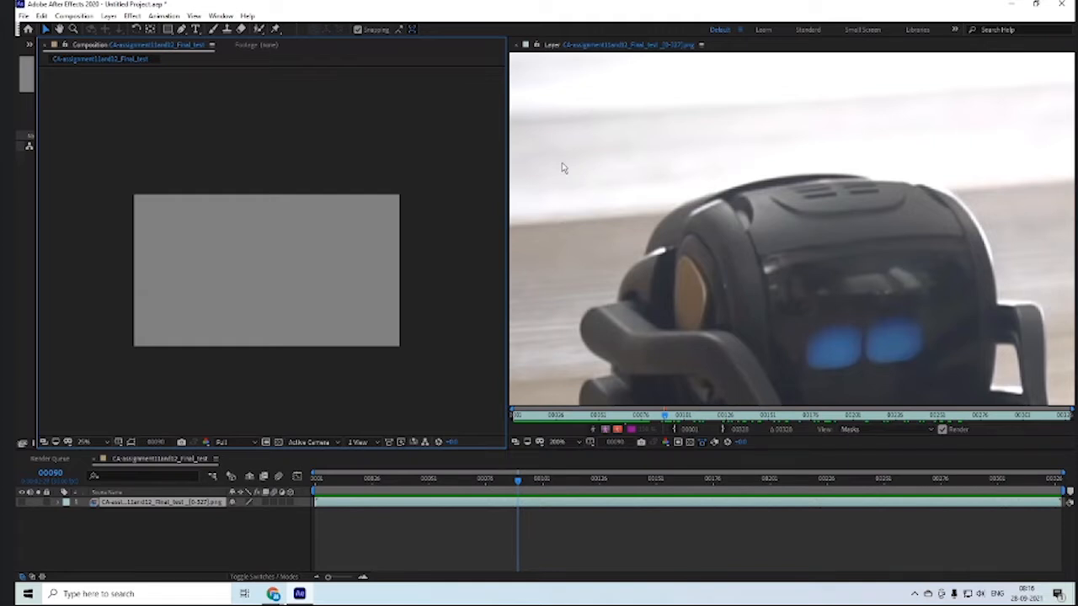
drag(792, 249, 764, 126)
Make the PNG sequence layer visible in the composition again and show the whole robot in the Layer viewer
click(22, 503)
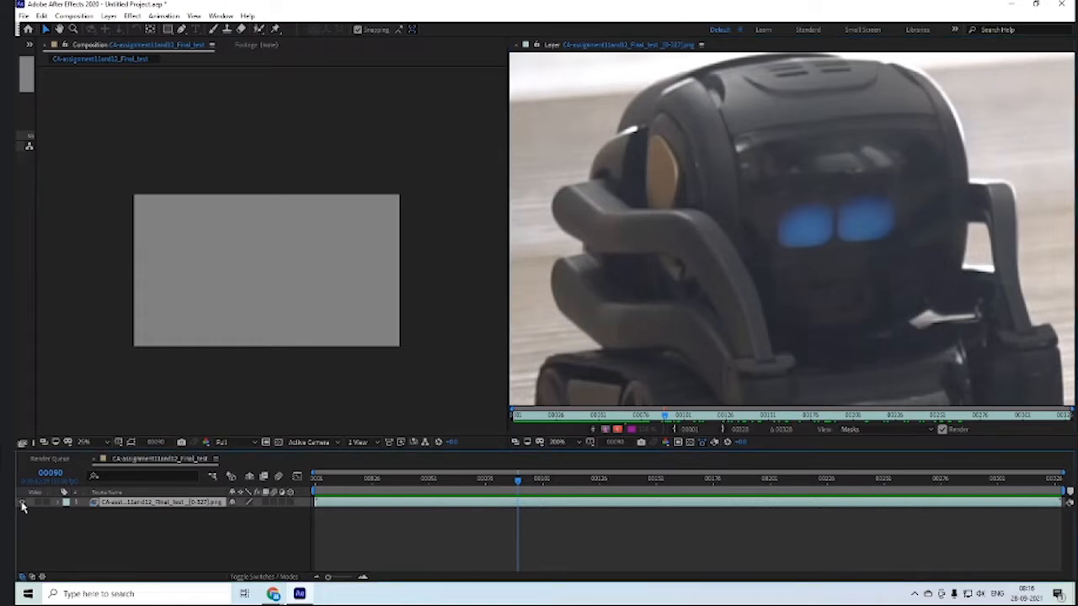
drag(648, 234, 665, 244)
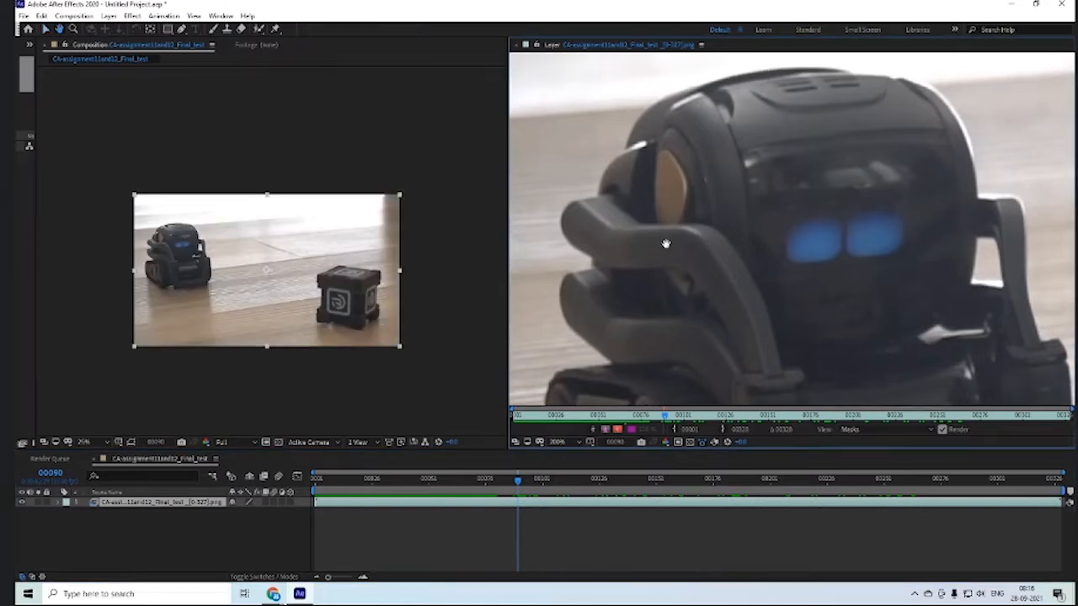
scroll(665, 244, down, 4)
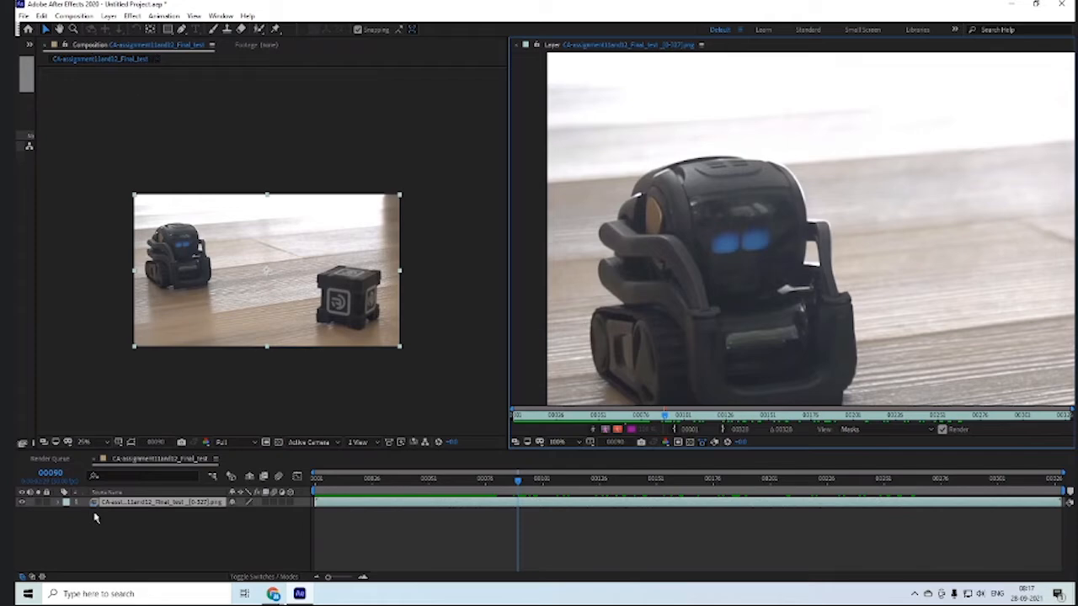
Deselect the layer and switch to the Google Meet call in Chrome
click(628, 541)
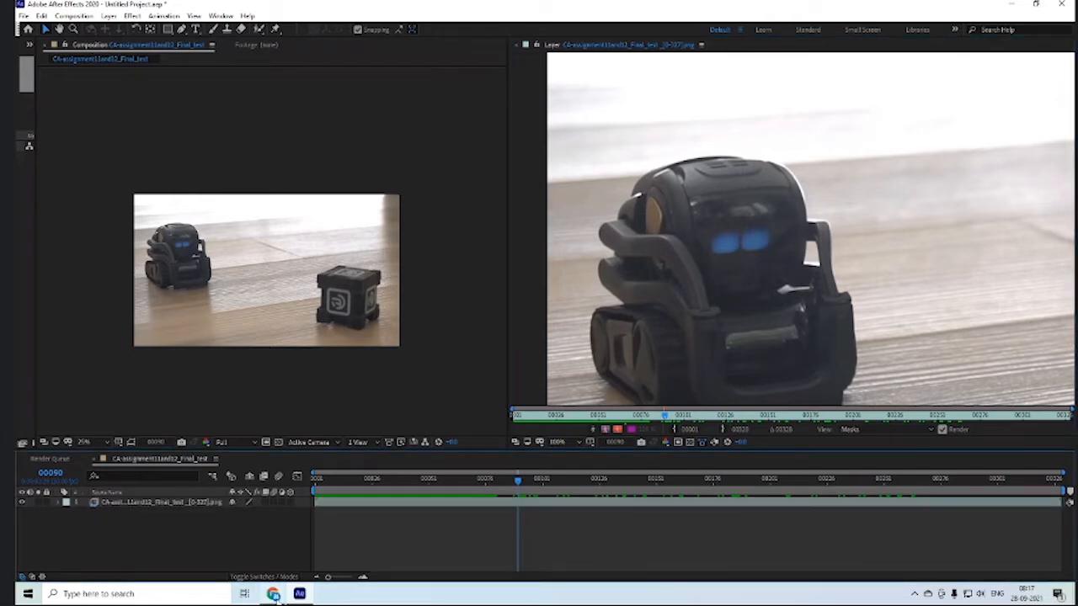
mouse_move(273, 595)
click(327, 539)
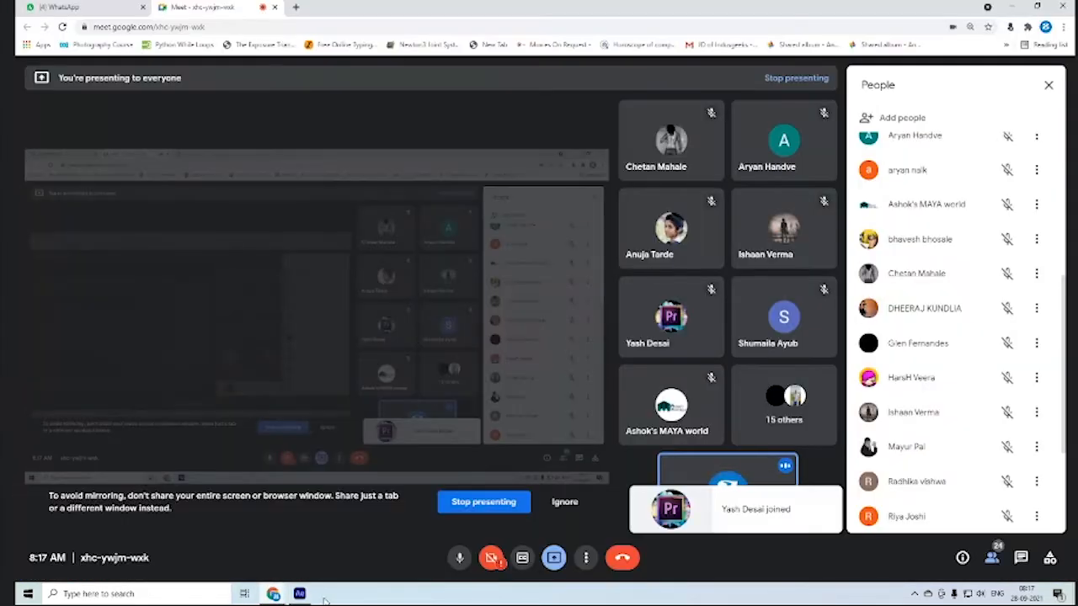
Switch back to After Effects and activate the Pen tool
click(299, 593)
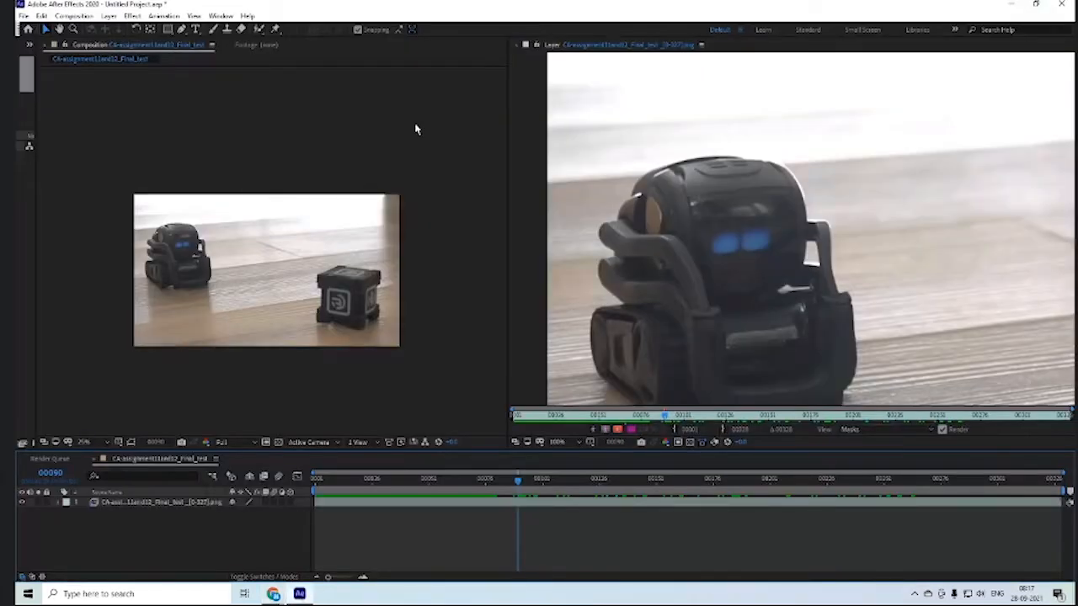
drag(414, 239, 416, 222)
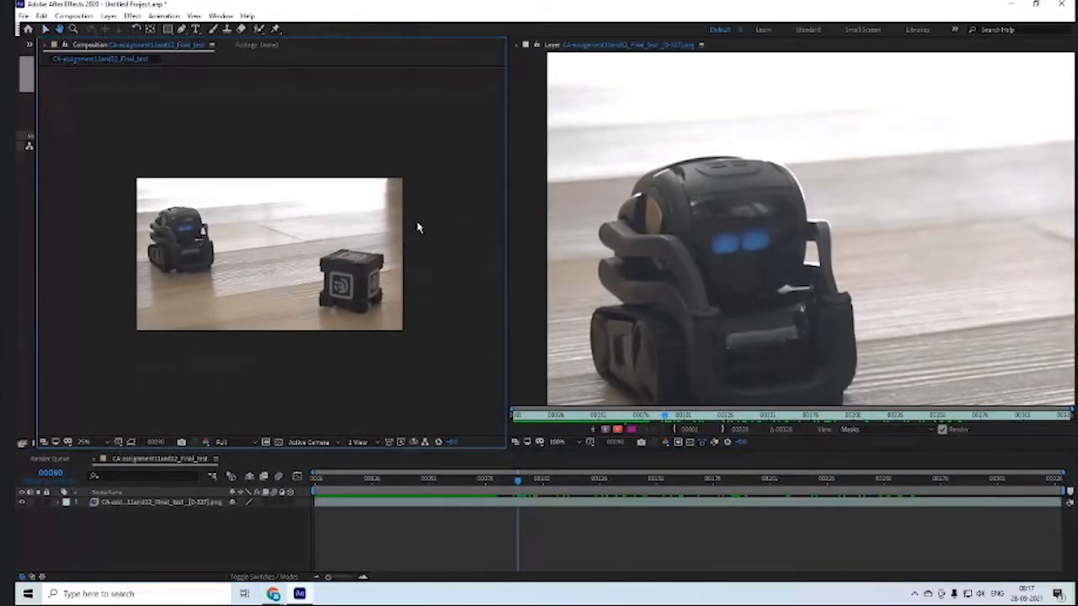
key(v)
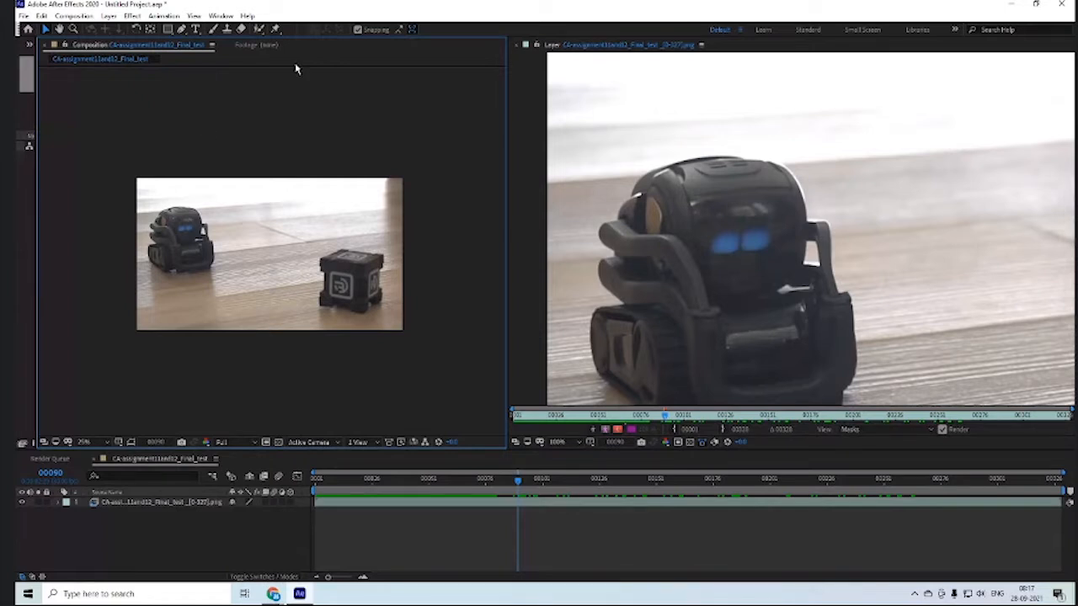
click(169, 30)
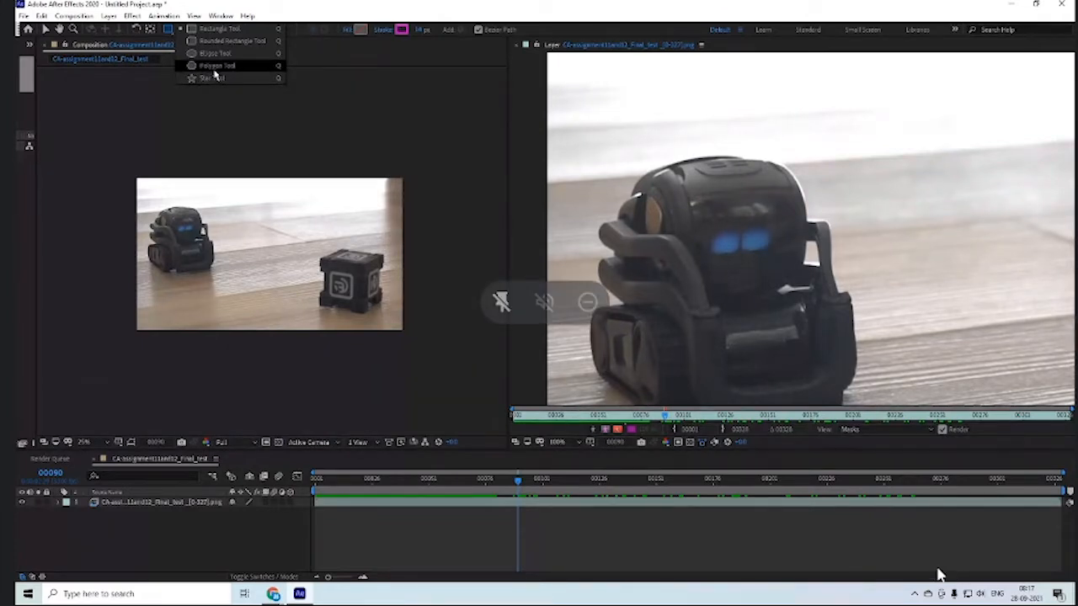
click(233, 29)
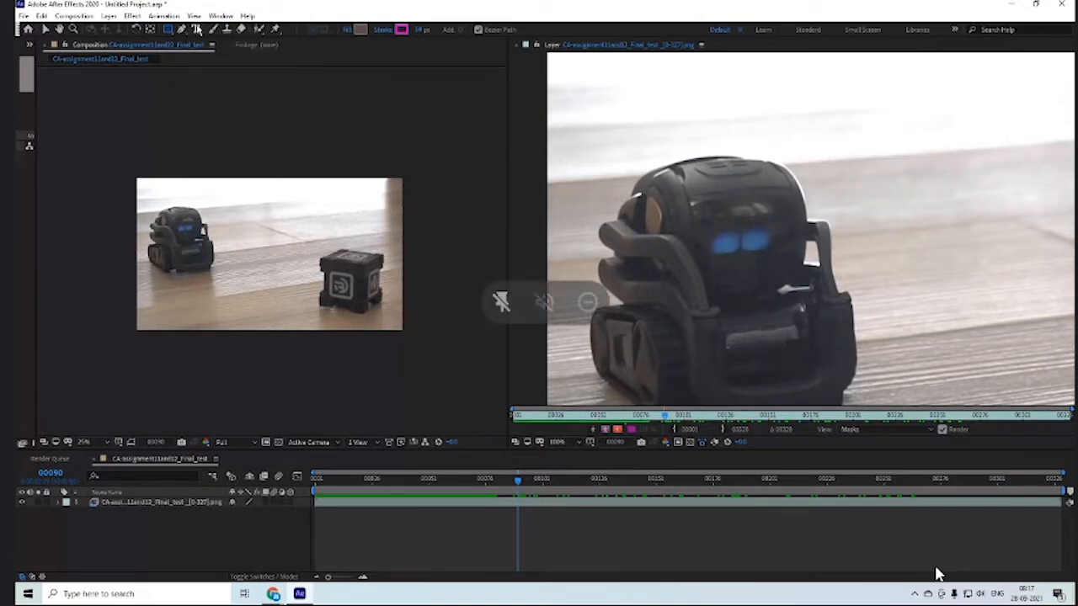
click(182, 29)
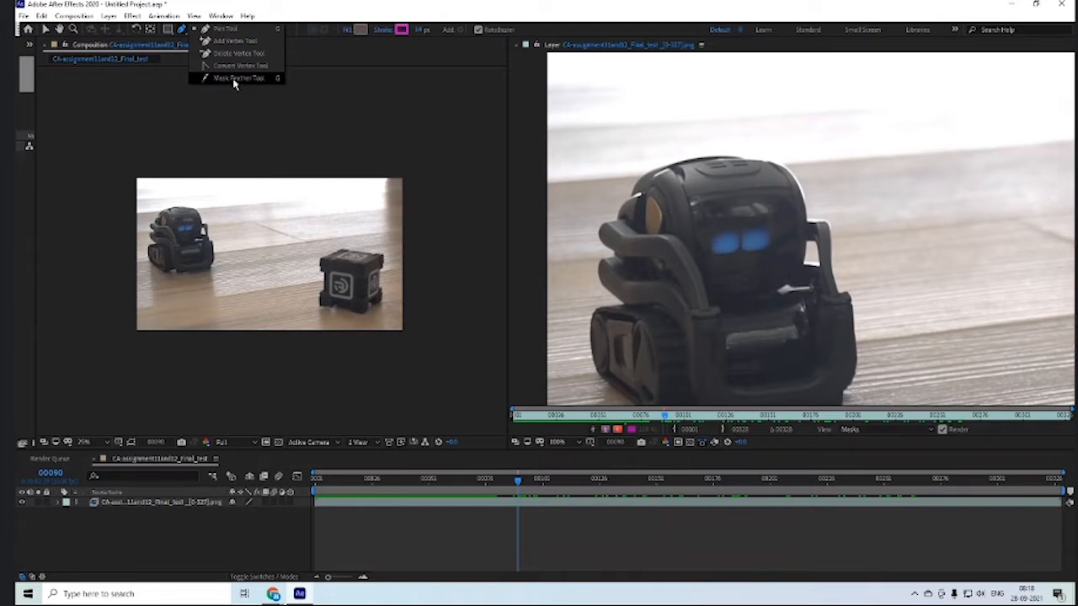
click(233, 32)
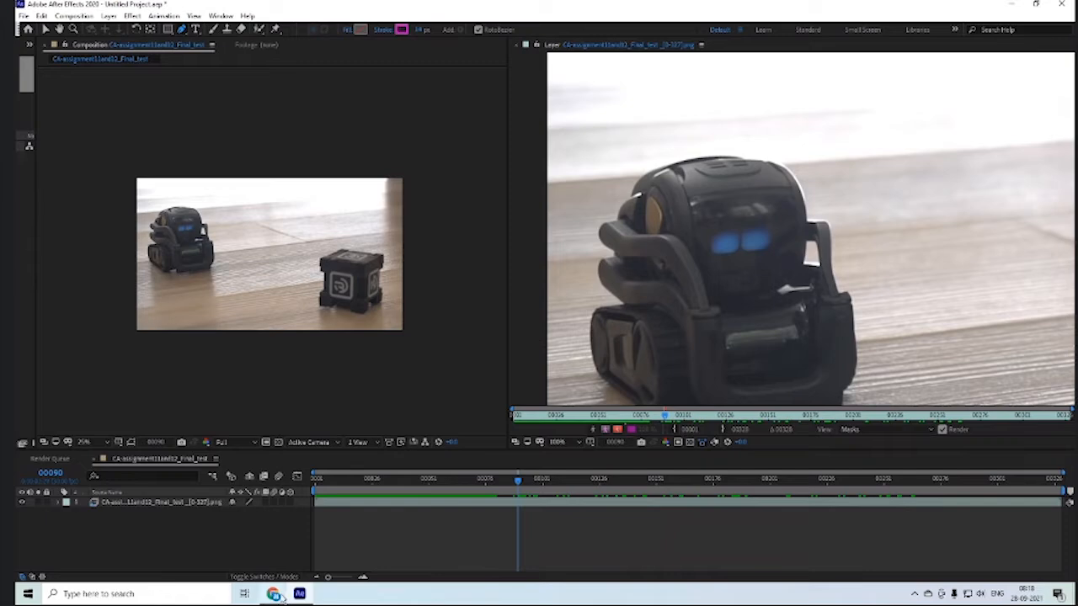
Switch to the Google Meet call in Chrome, admit the waiting participant and return to After Effects
mouse_move(282, 598)
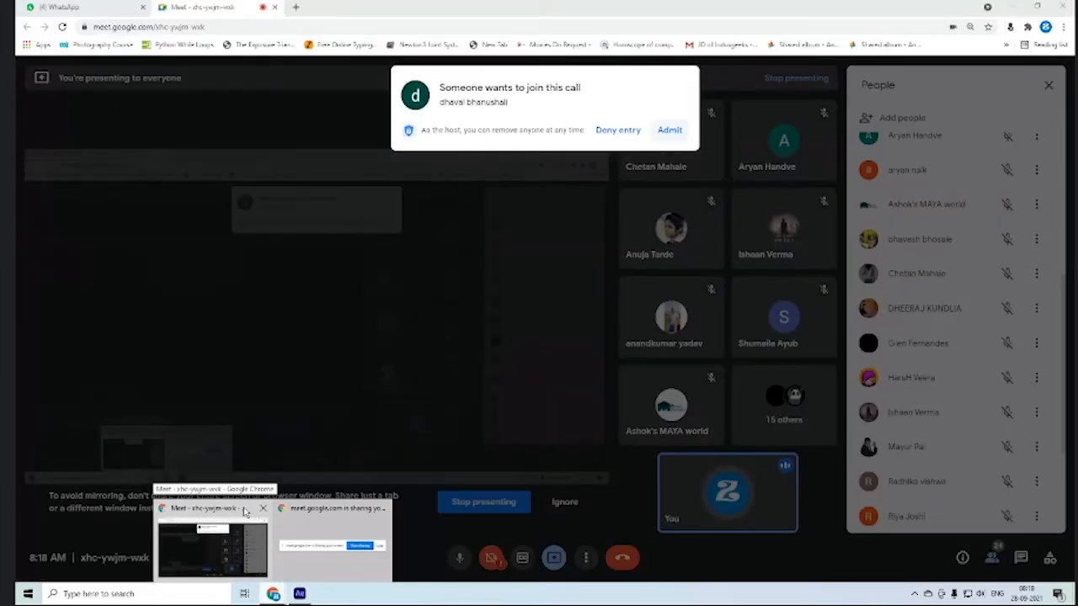
click(244, 513)
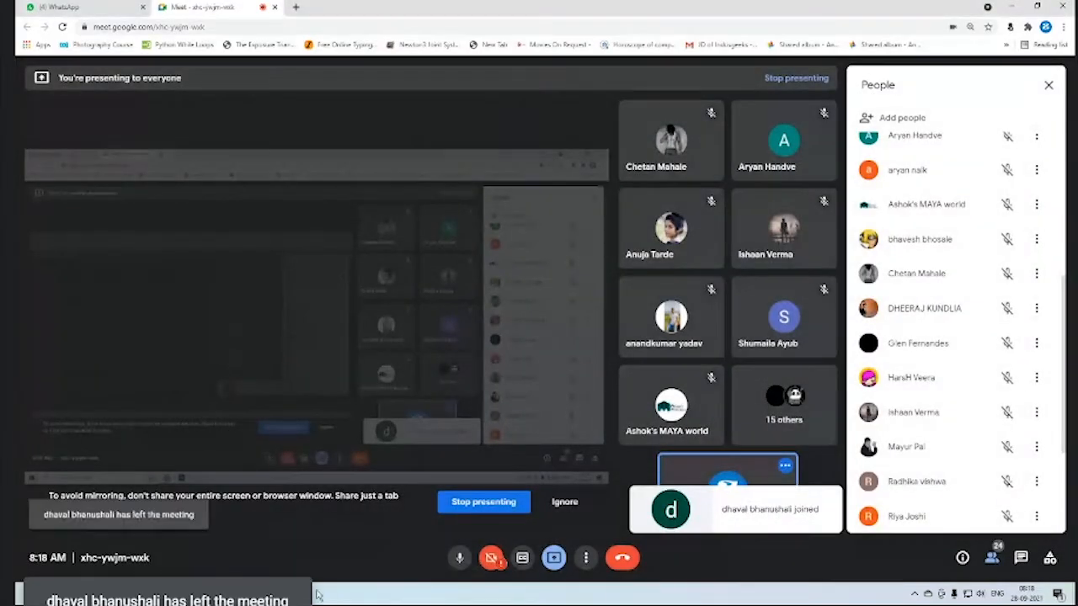
click(316, 595)
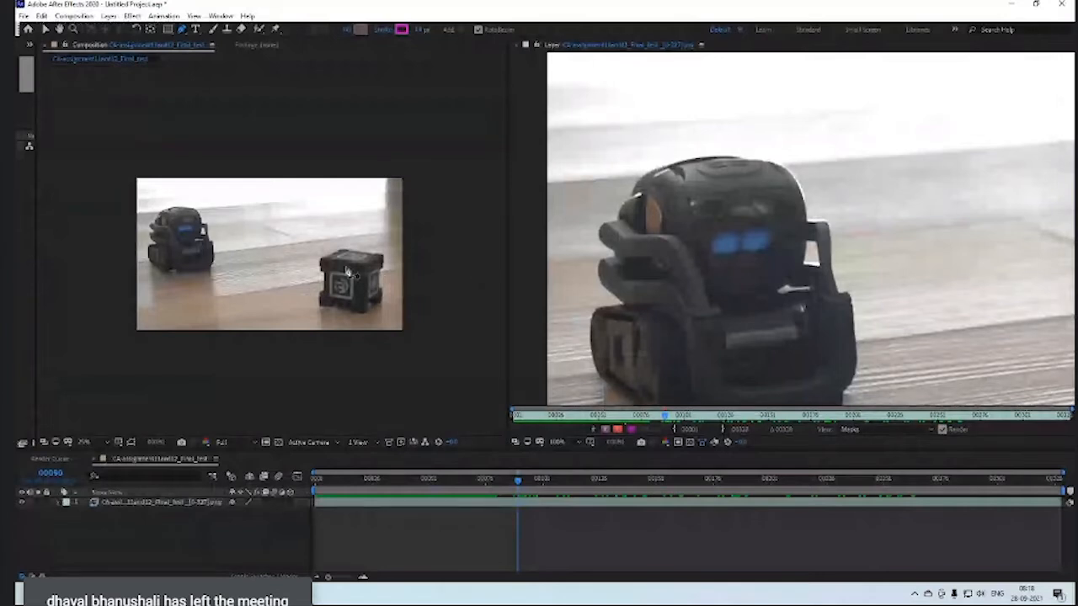
scroll(267, 292, up, 2)
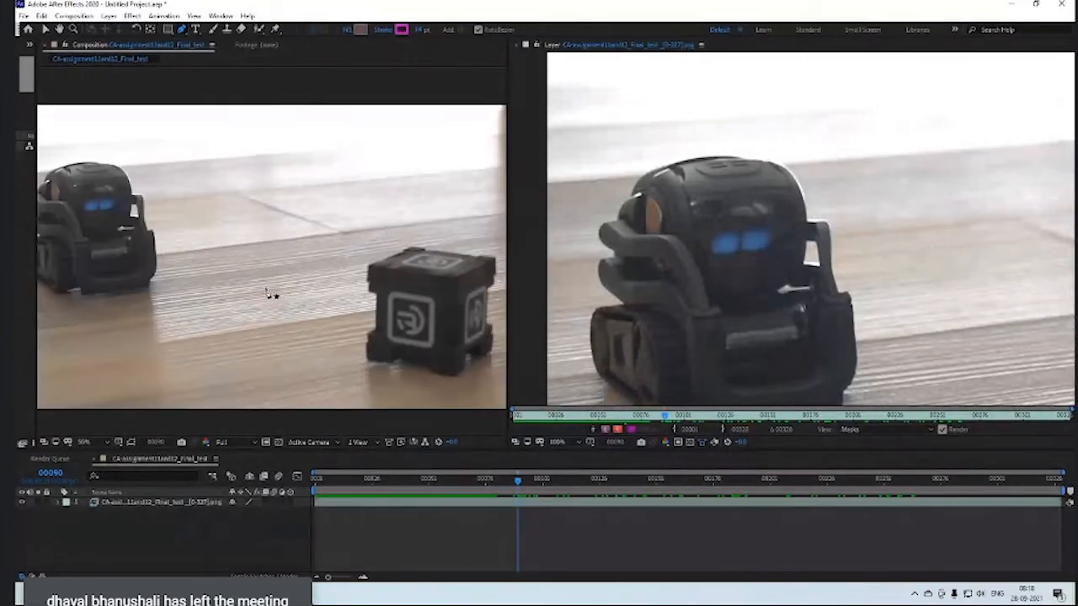
scroll(267, 292, down, 2)
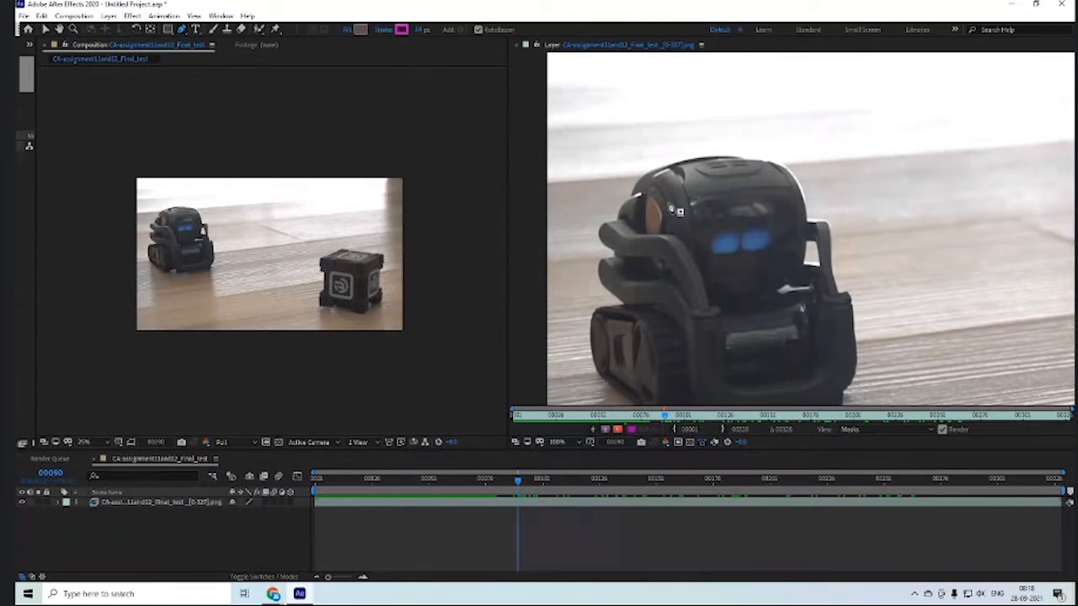
click(176, 505)
right_click(175, 505)
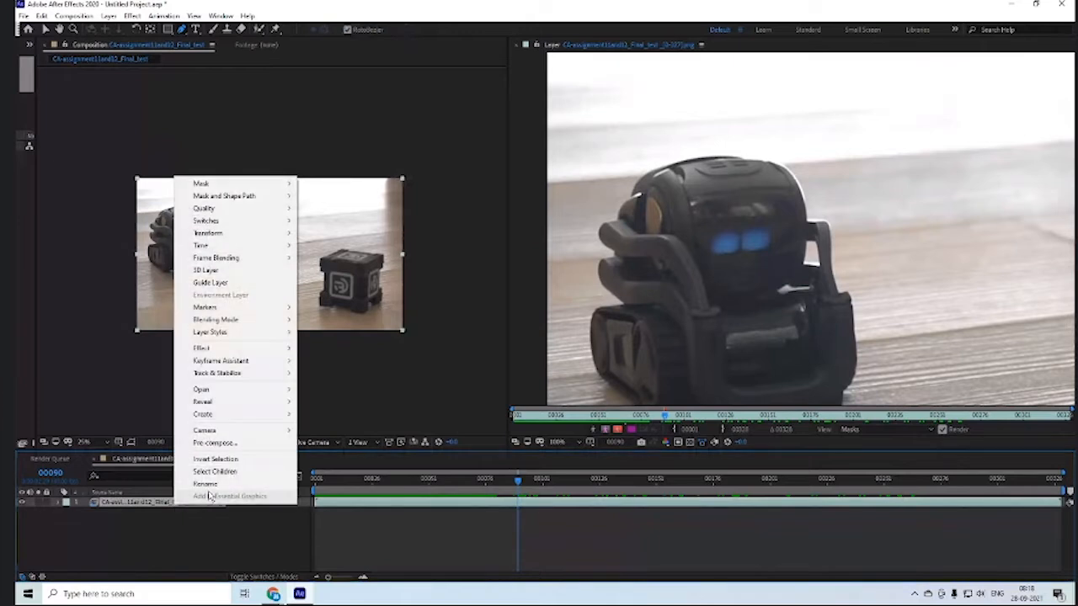
click(454, 558)
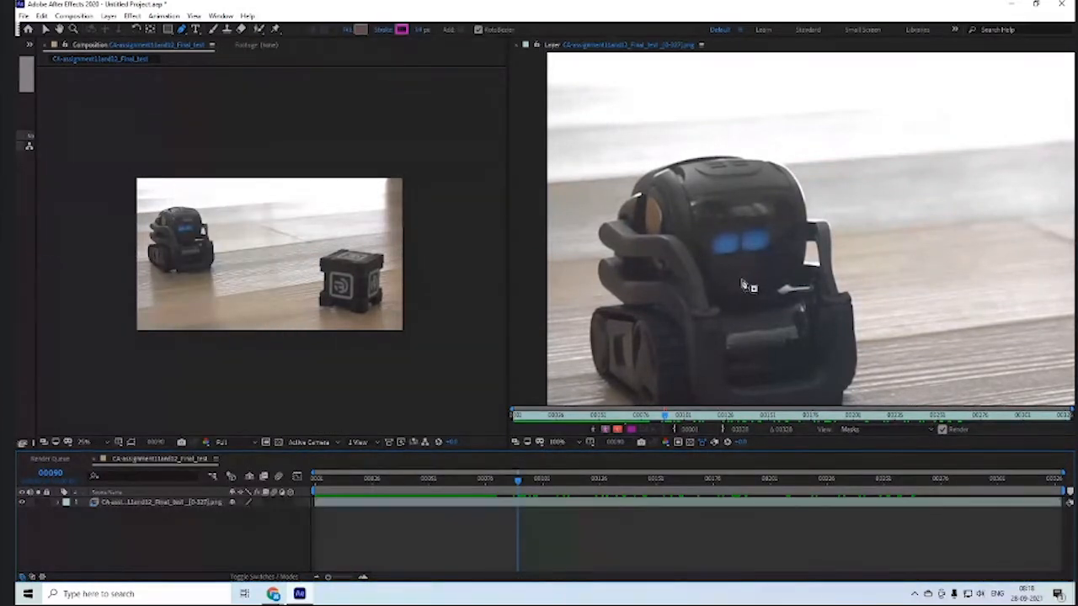
Show the whole frame in the Layer viewer and preview the robot sequence from frame 1
scroll(681, 270, up, 3)
scroll(889, 152, down, 6)
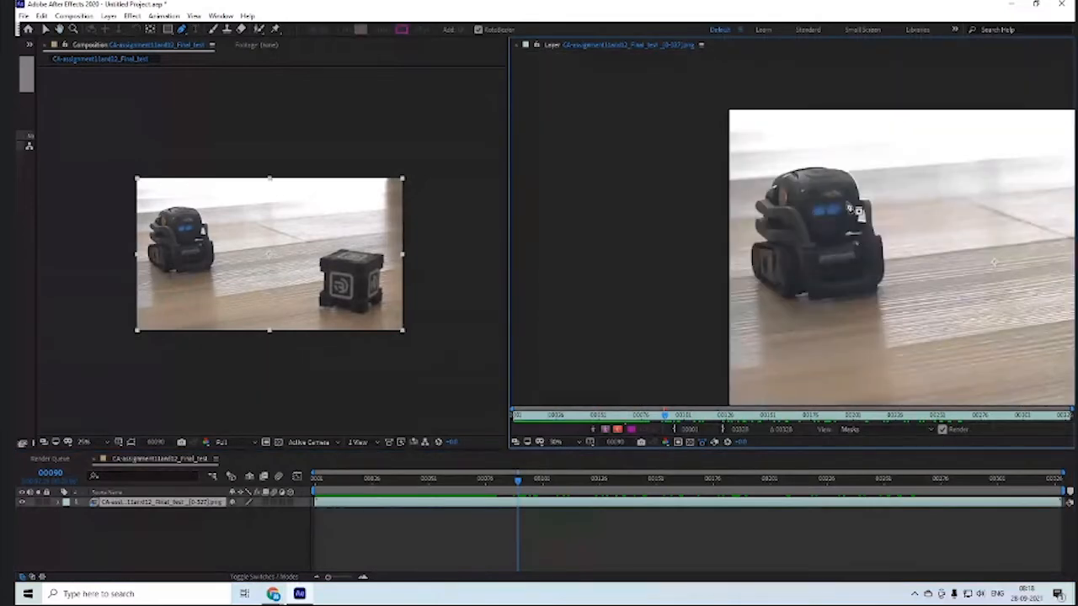
drag(831, 214, 799, 222)
drag(517, 482, 272, 511)
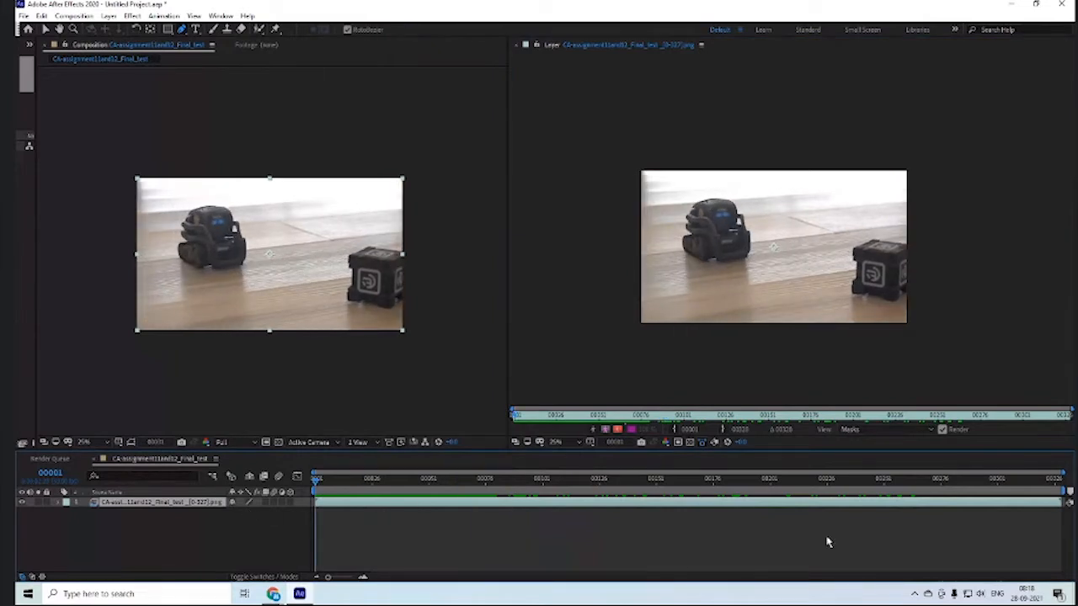
key(space)
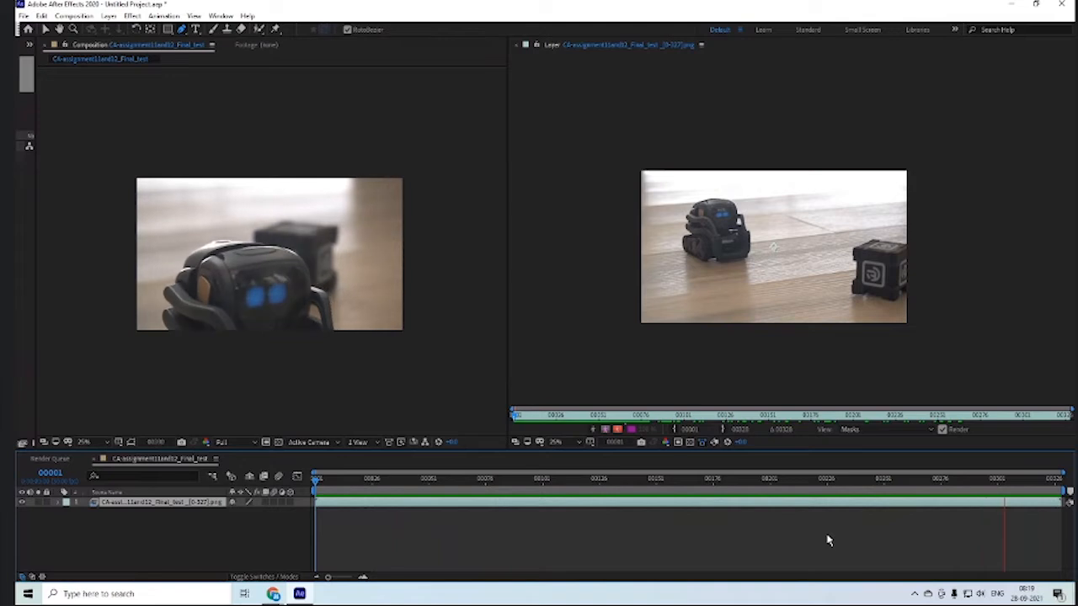
Examine the robot and cube in the Layer viewer between frames 147 and 158
click(671, 480)
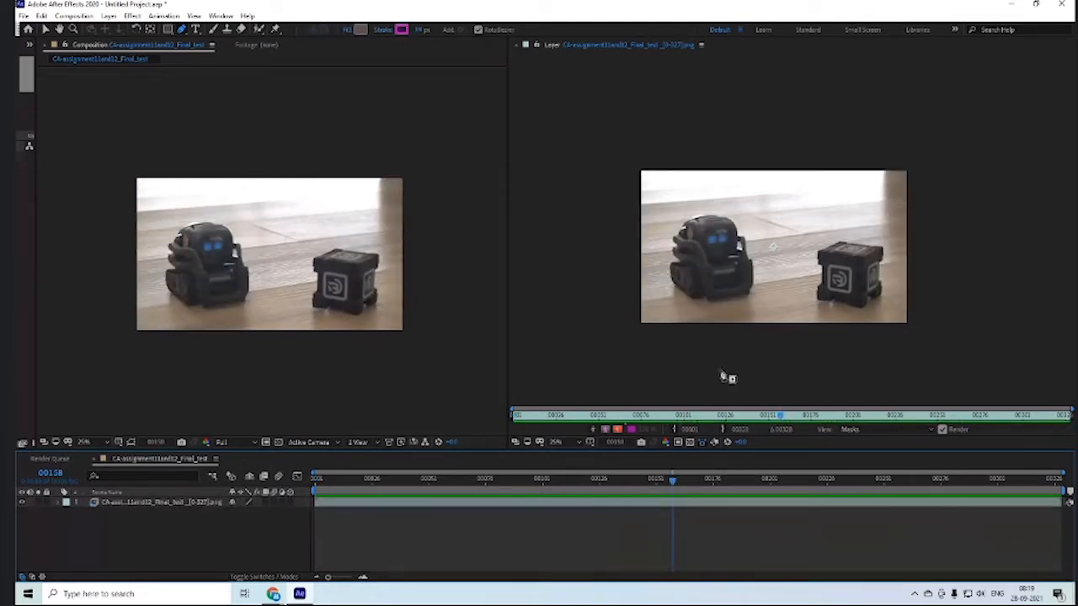
scroll(745, 313, up, 2)
middle_click(766, 343)
drag(766, 341, 822, 324)
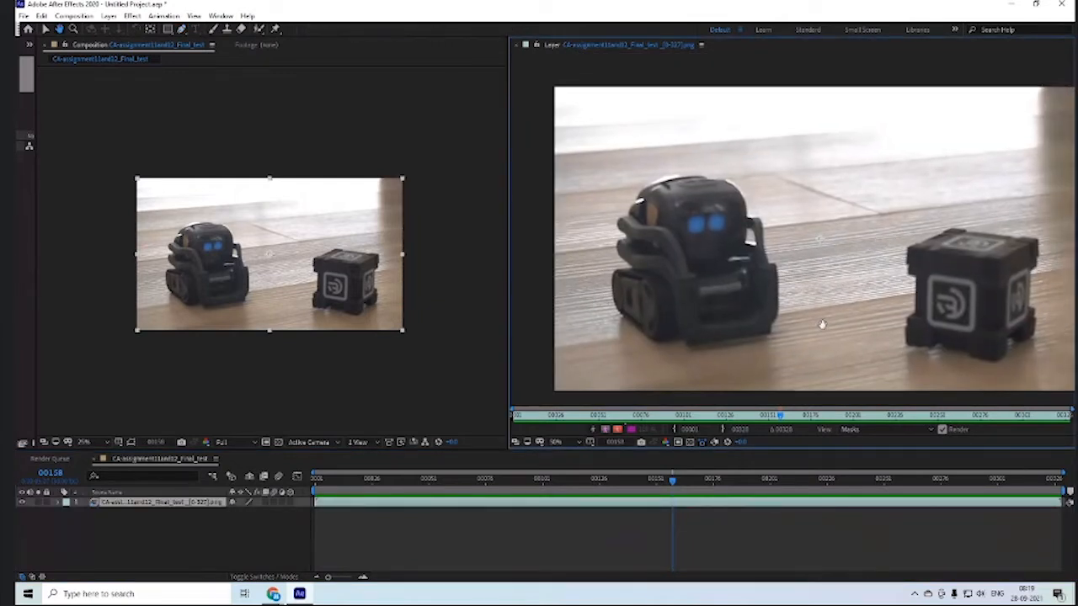
key(g)
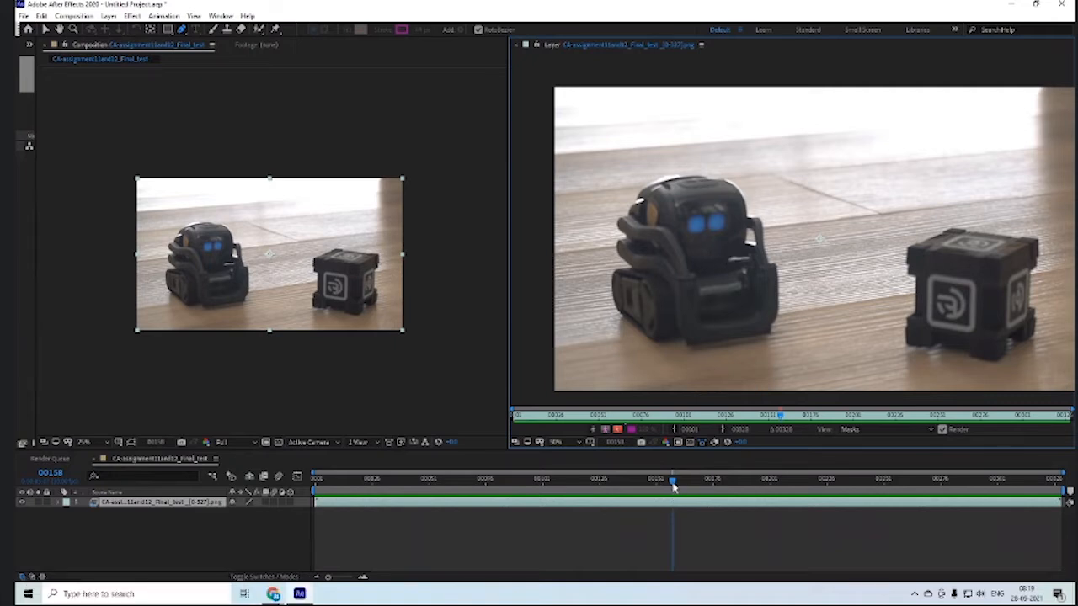
drag(673, 486, 649, 490)
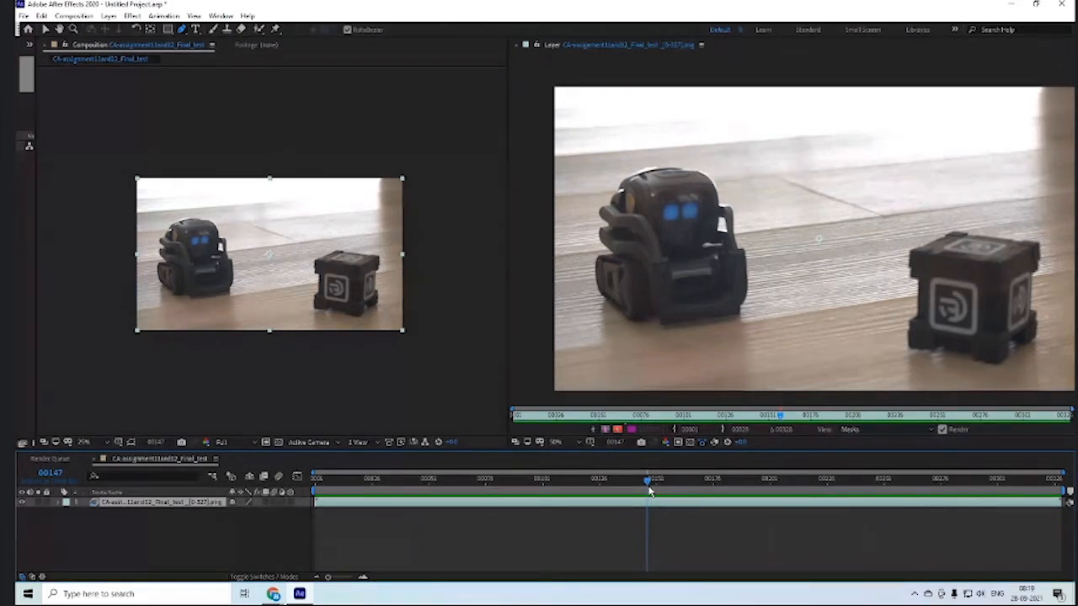
drag(649, 491, 659, 492)
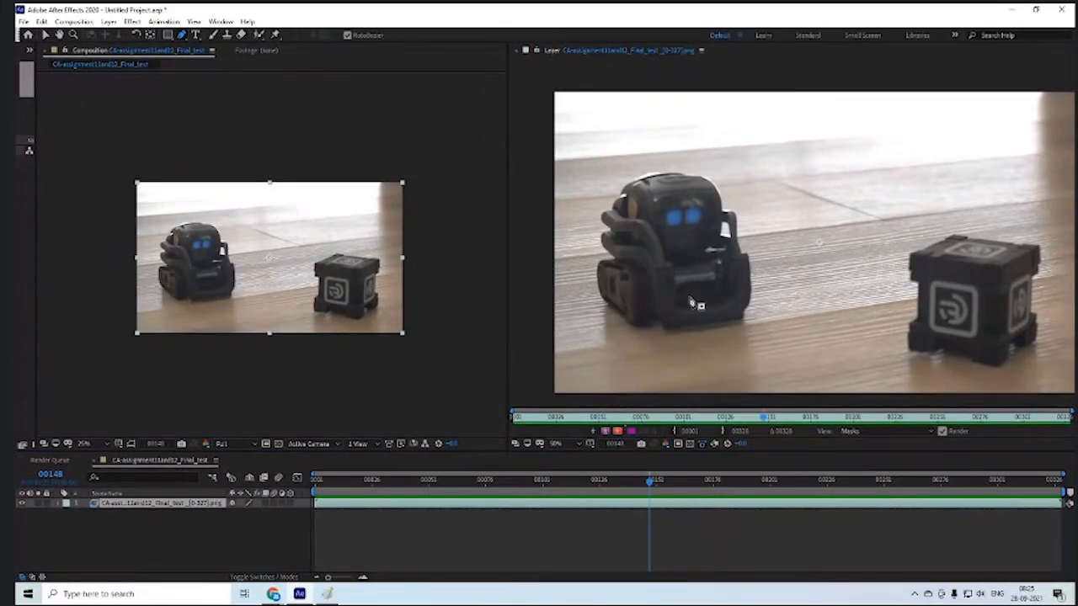
Go to frame 1 and frame the robot's side track at 200% in the Layer viewer with the Pen tool active
drag(653, 480, 264, 478)
drag(472, 480, 251, 477)
scroll(761, 274, up, 1)
drag(605, 230, 740, 186)
scroll(781, 225, up, 1)
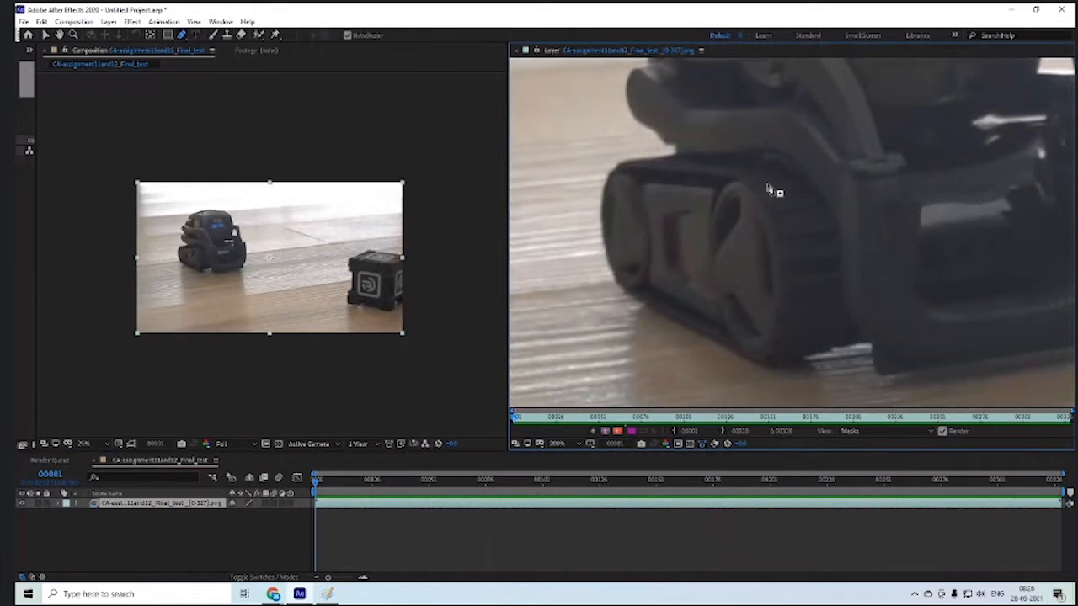
key(g)
scroll(602, 181, up, 1)
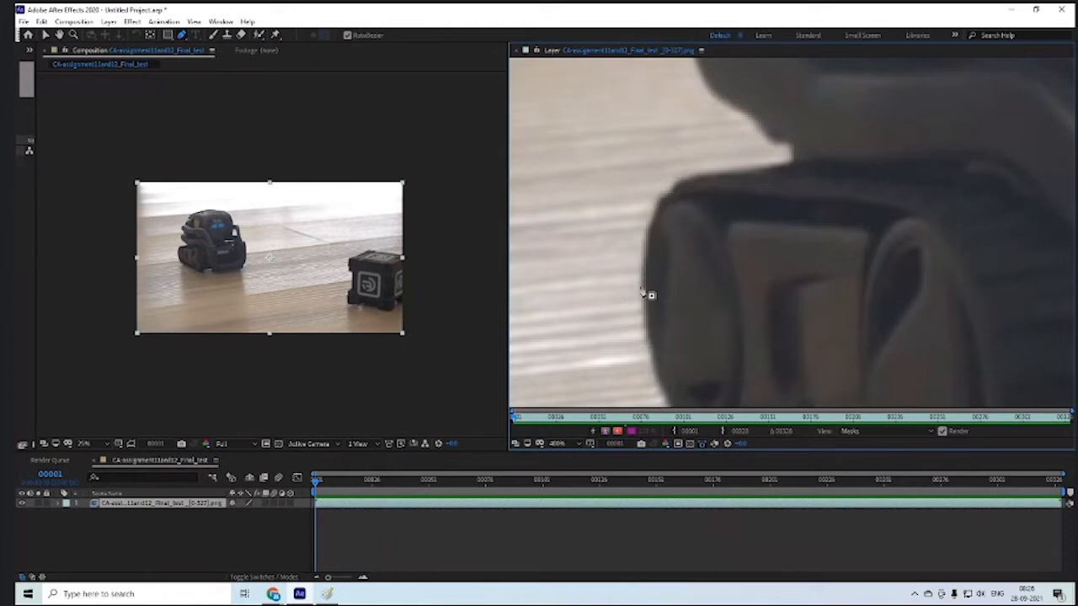
scroll(685, 339, down, 2)
scroll(695, 254, up, 1)
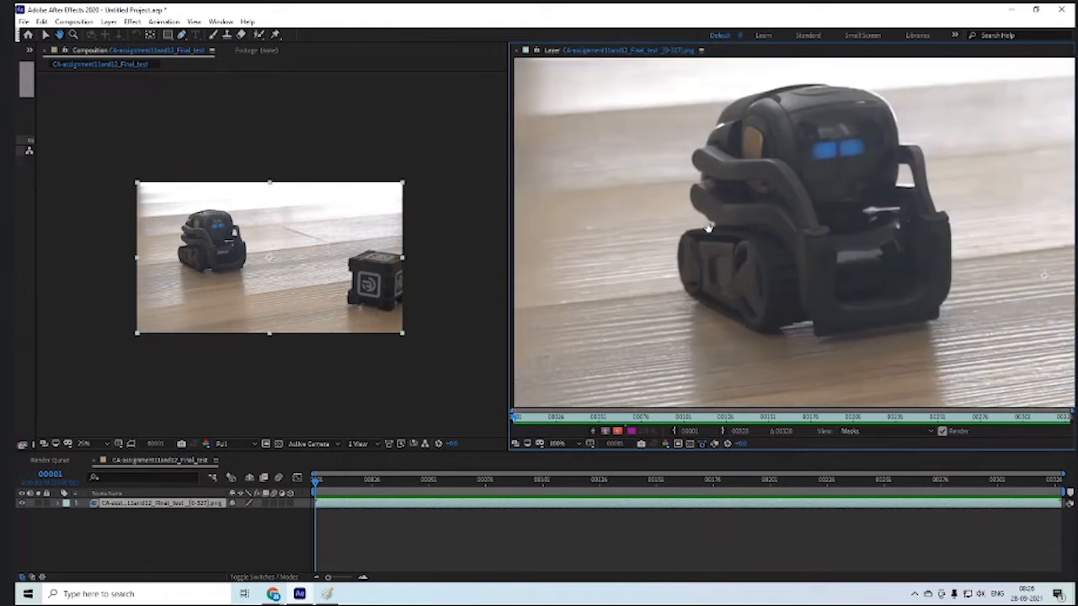
scroll(694, 254, up, 1)
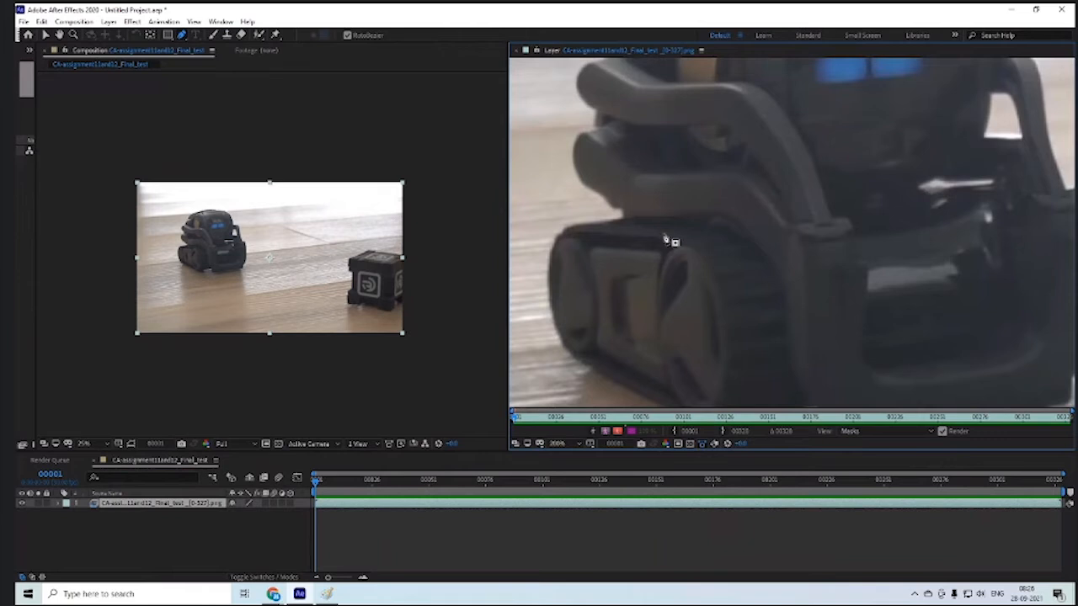
drag(592, 205, 699, 182)
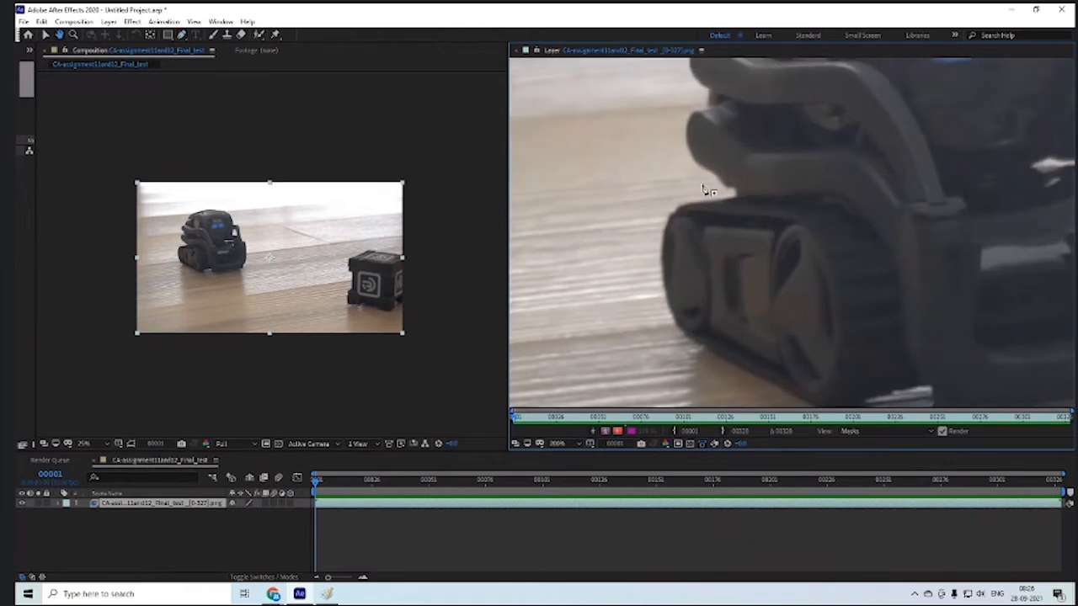
Draw a closed eight-point RotoBezier mask around the robot's side track in the Layer viewer with the Pen tool
click(755, 196)
click(680, 212)
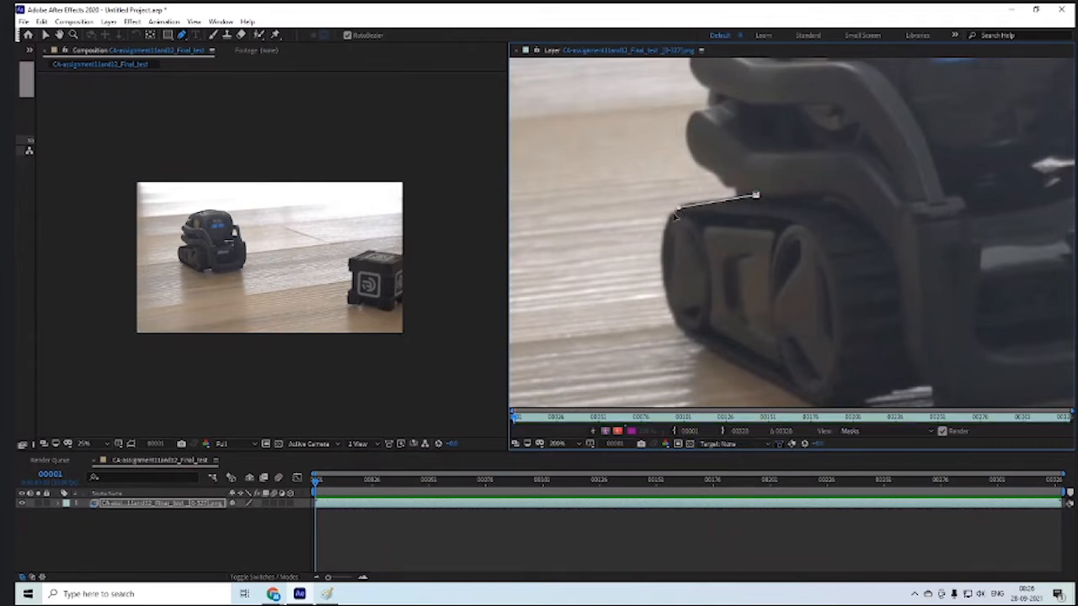
click(669, 219)
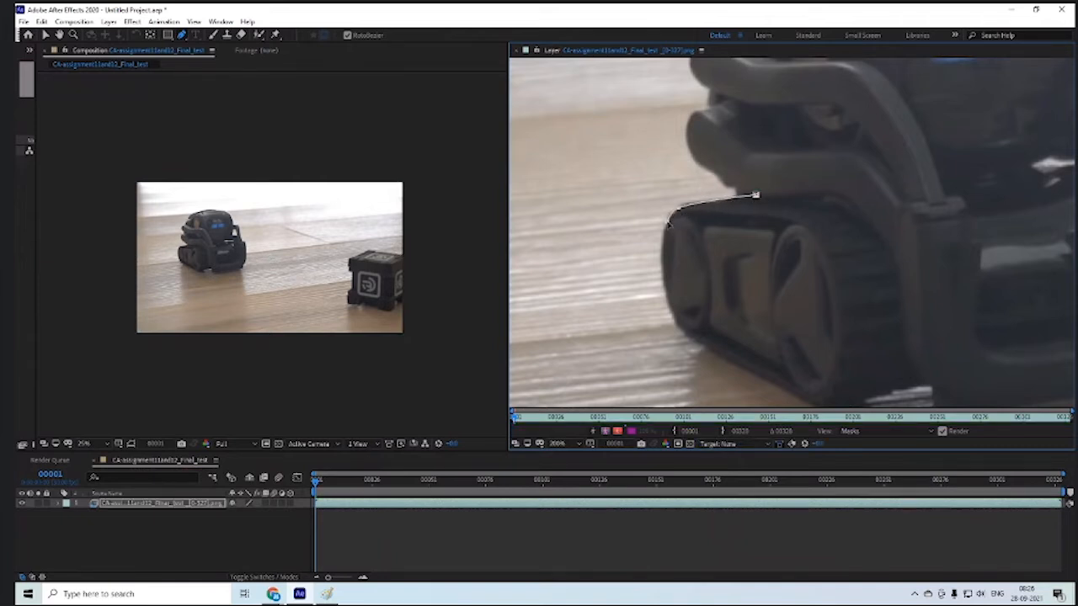
click(681, 333)
drag(712, 354, 816, 404)
click(899, 380)
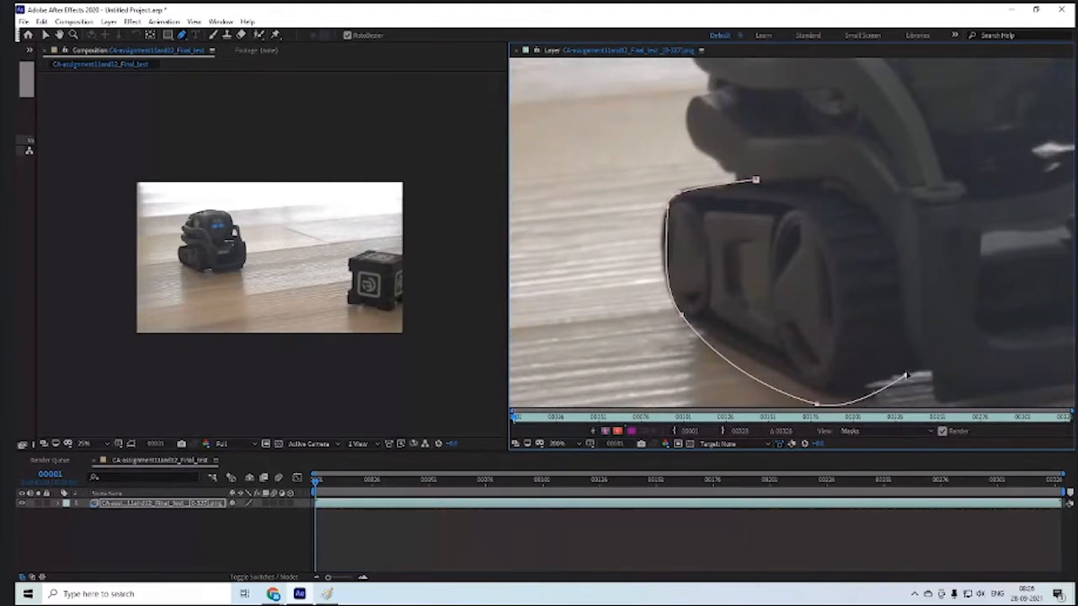
click(918, 237)
click(868, 173)
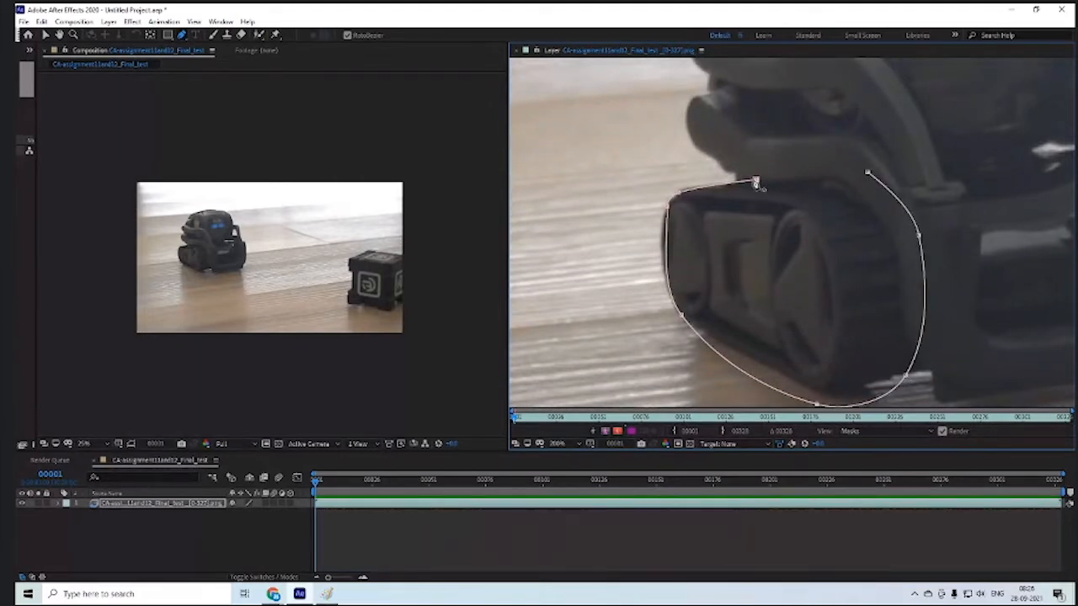
click(755, 179)
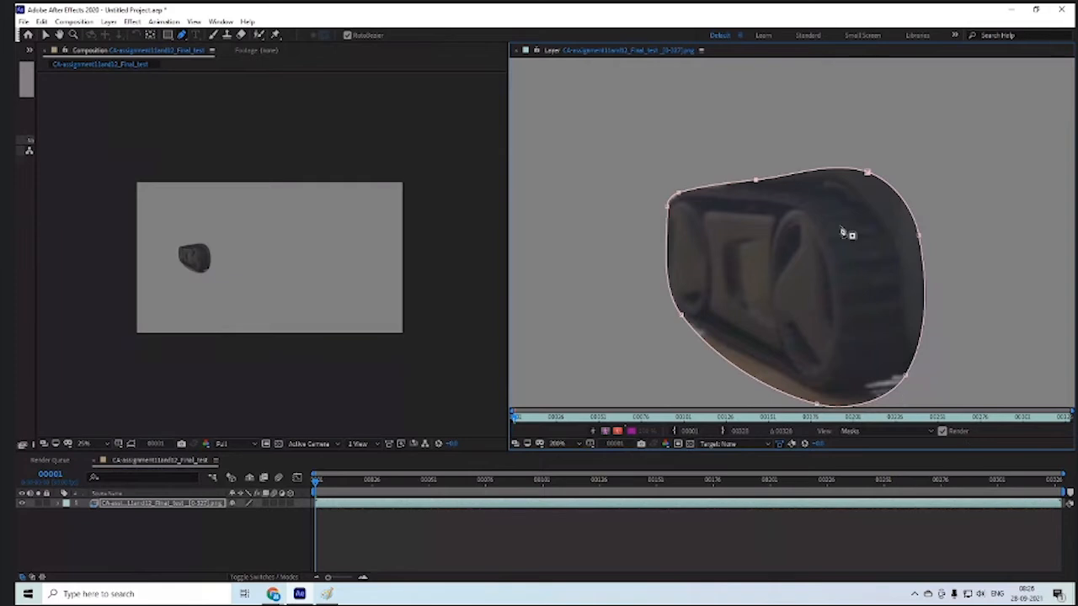
Turn off mask rendering in the Layer viewer and inspect the masked track at 200% in the Composition viewer
click(942, 432)
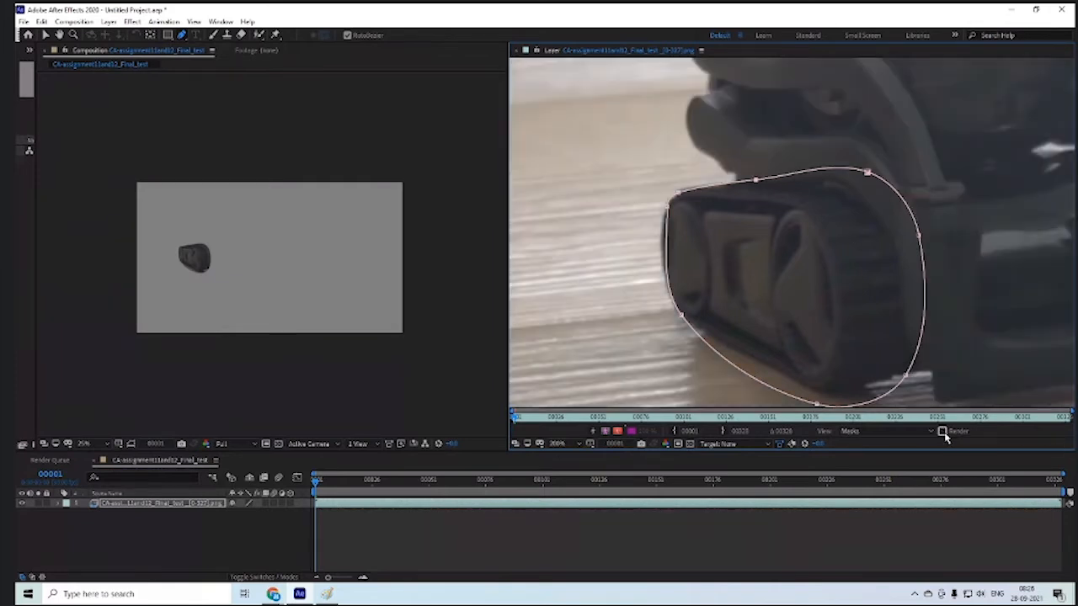
scroll(204, 238, up, 4)
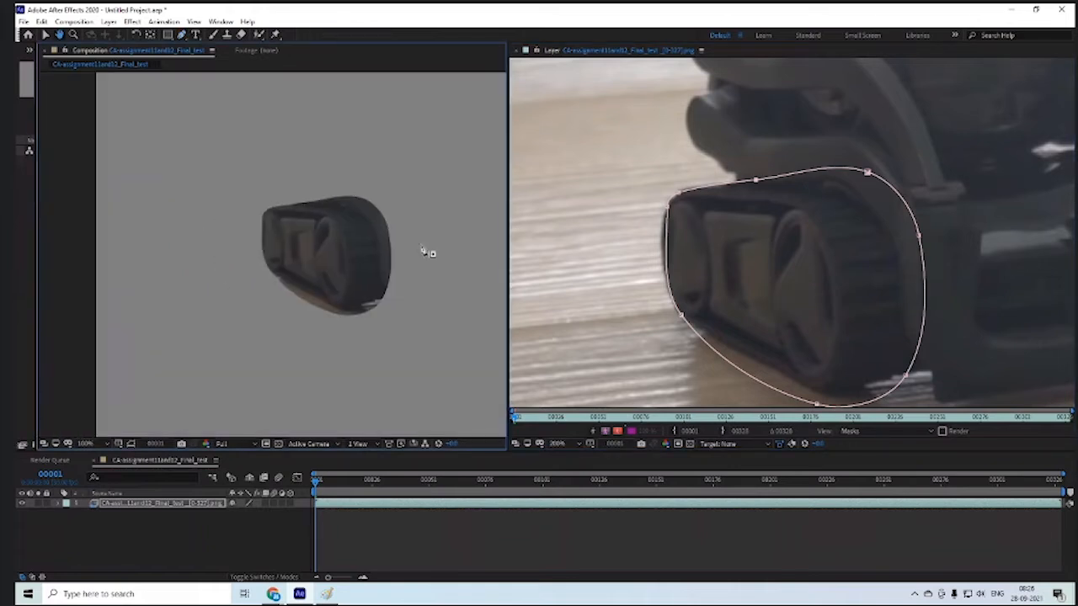
scroll(296, 220, up, 2)
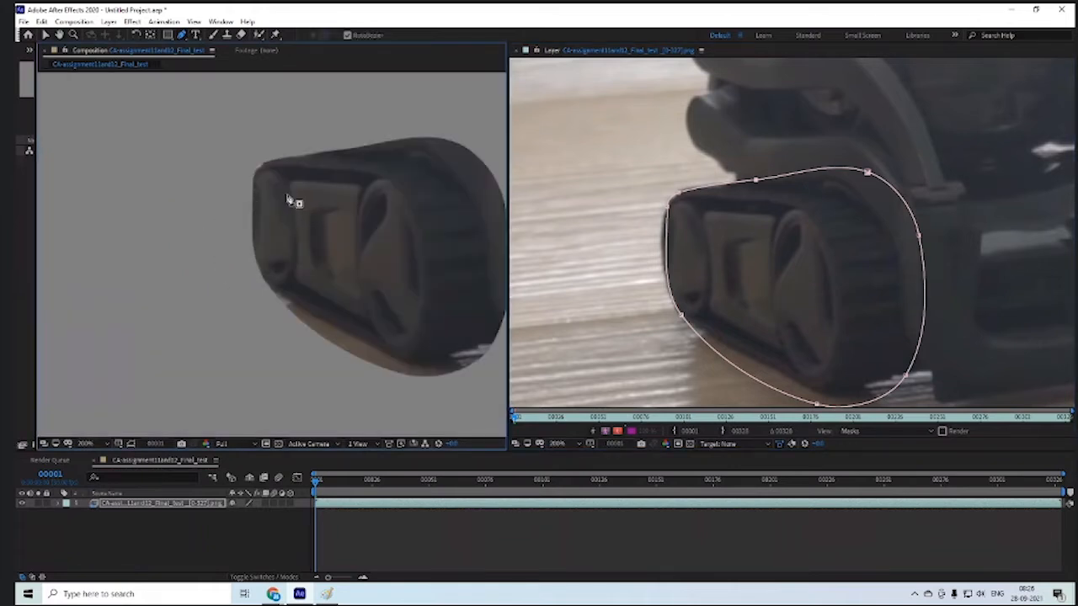
Reshape the side track mask to follow the track's outline at frame 1, adding two points along its lower edge
scroll(296, 189, up, 2)
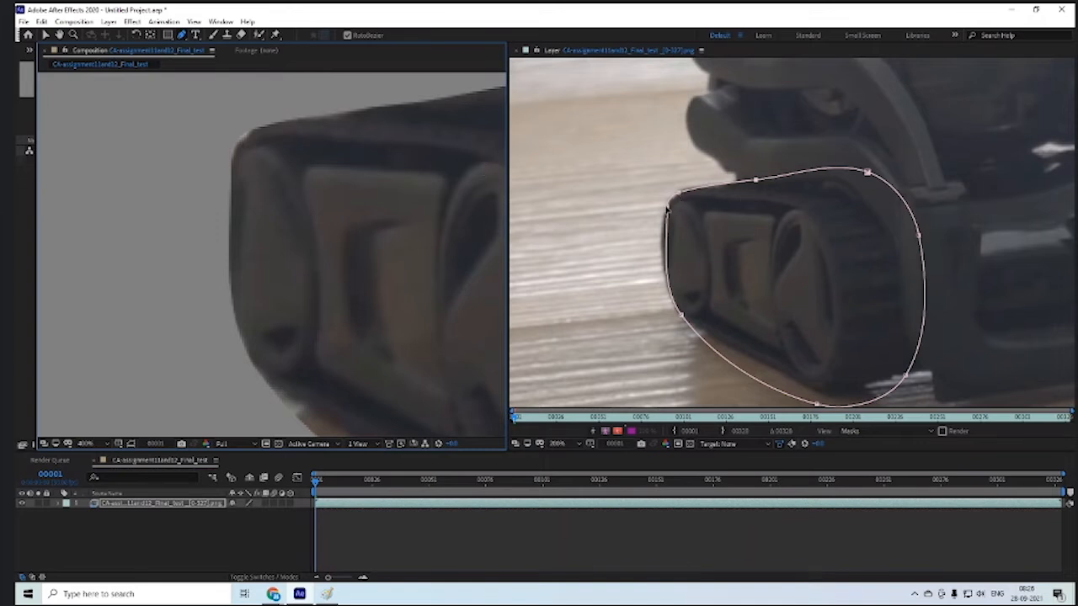
drag(668, 208, 663, 236)
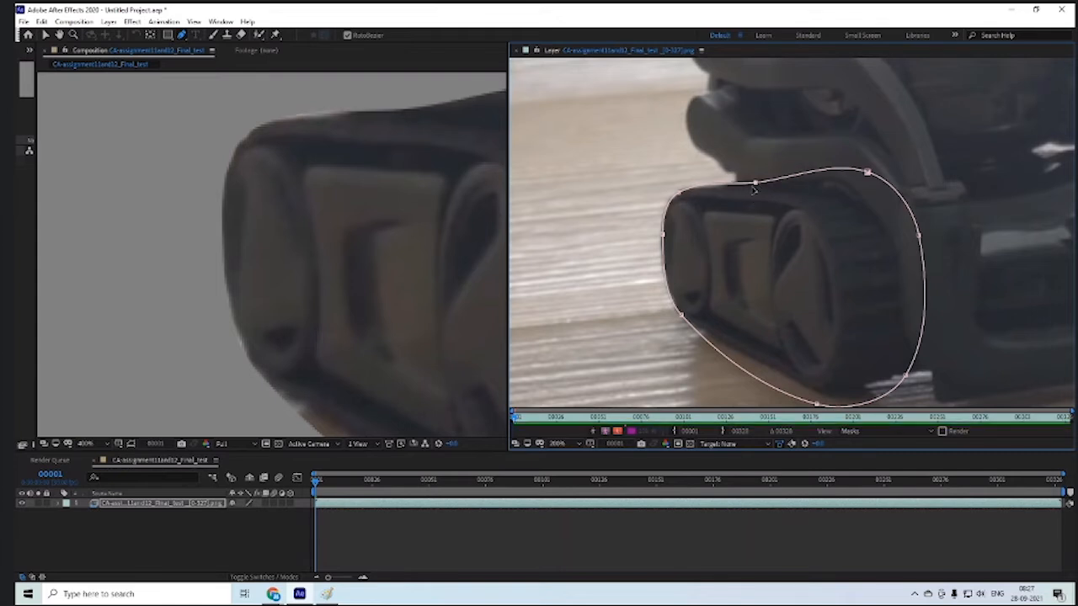
drag(755, 183, 756, 186)
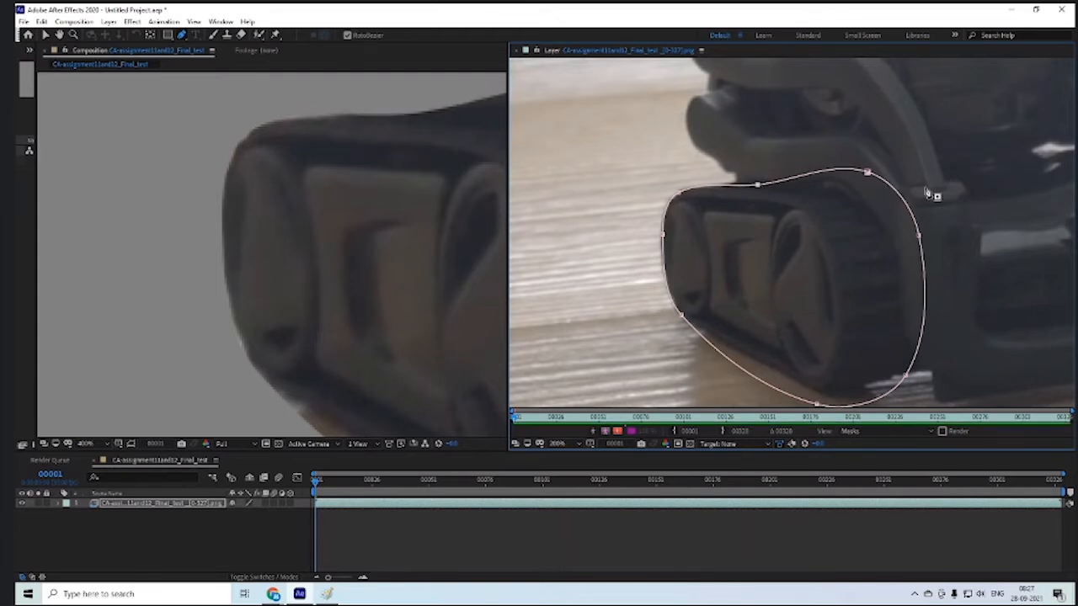
drag(819, 406, 849, 396)
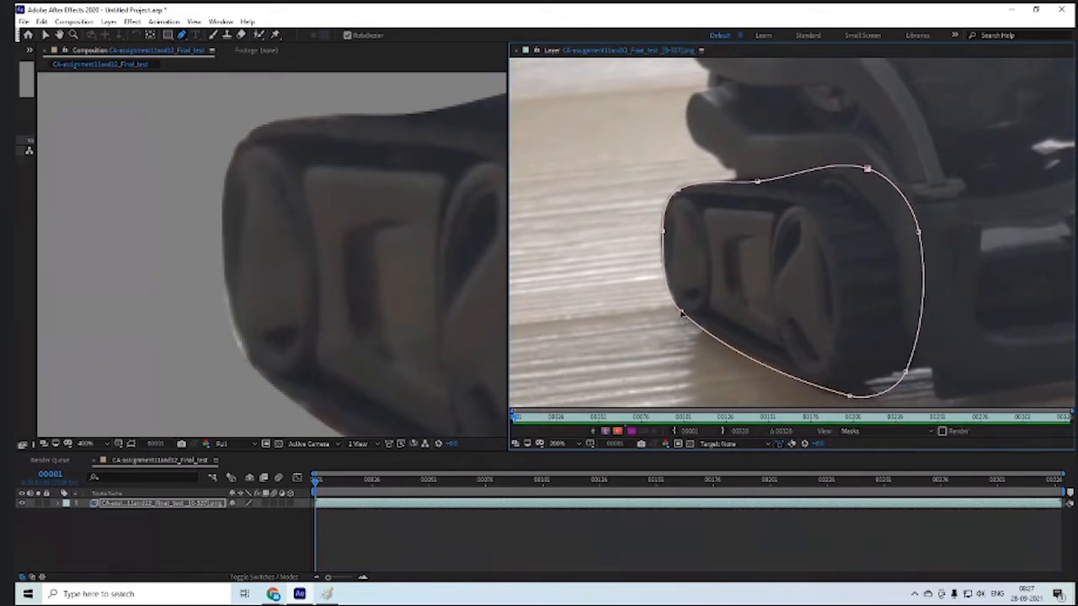
drag(682, 313, 685, 318)
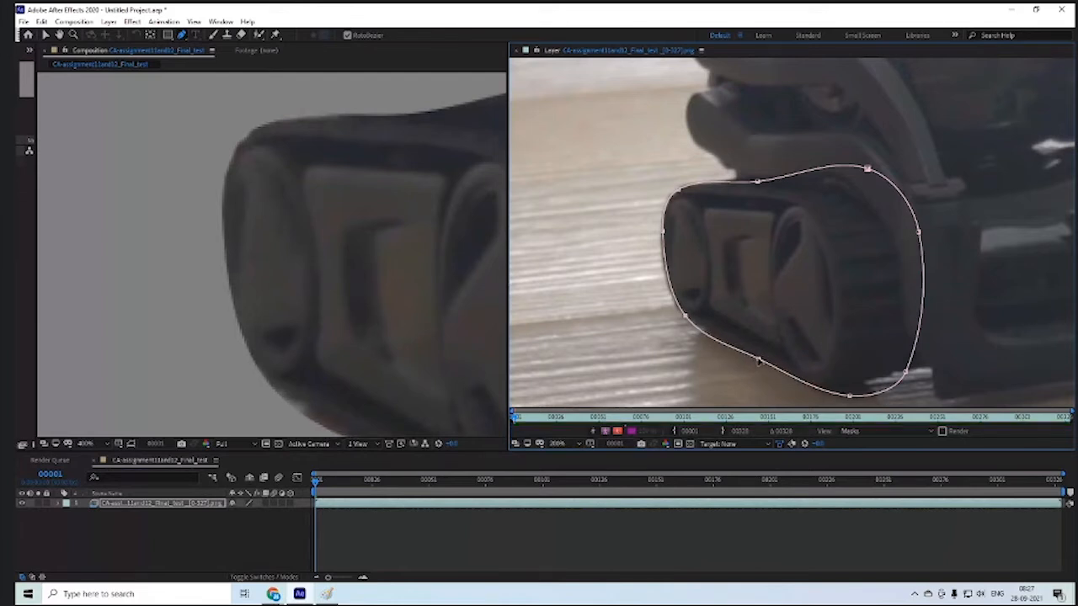
click(701, 333)
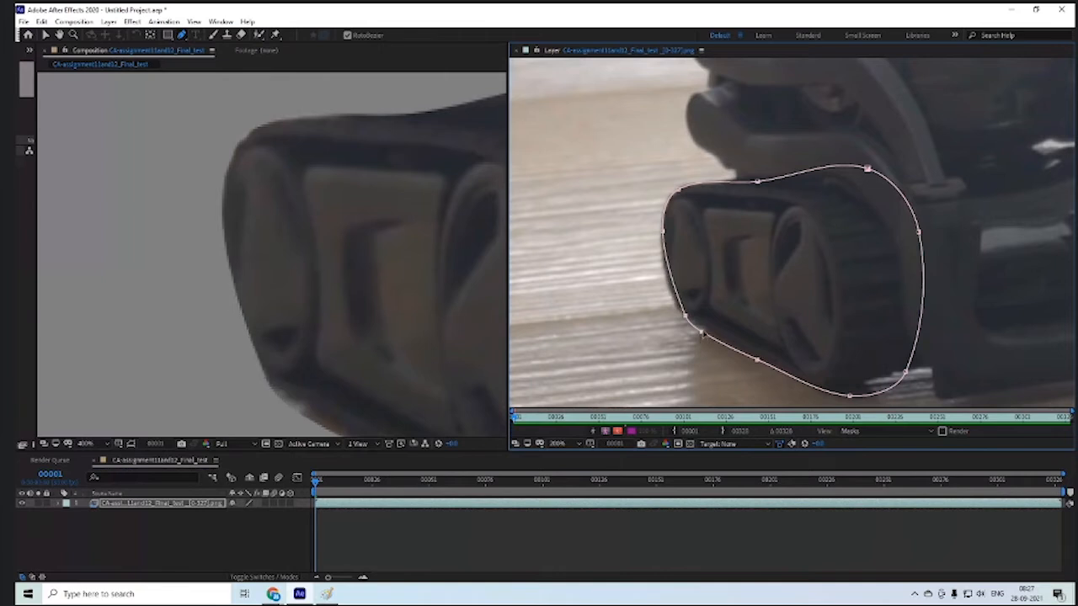
drag(702, 334, 703, 329)
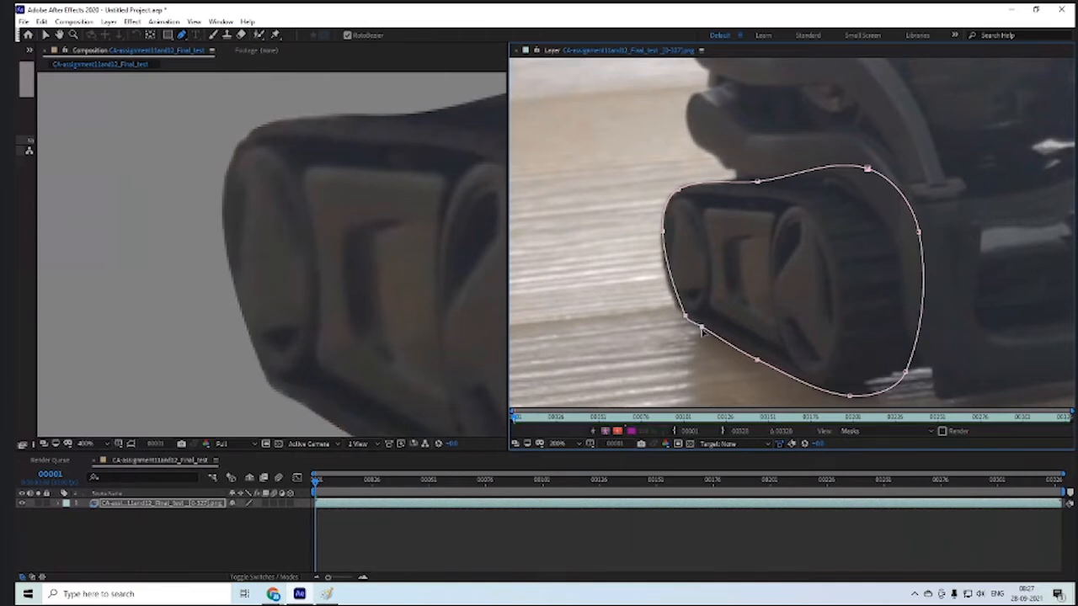
Delete all masks from the PNG sequence layer
key(comma)
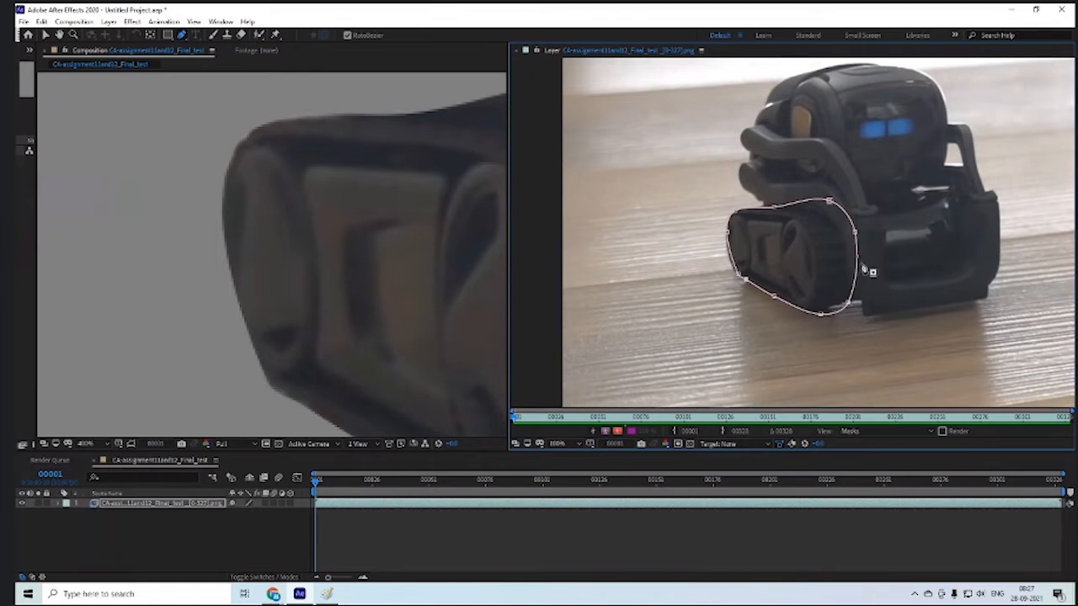
drag(916, 256, 868, 271)
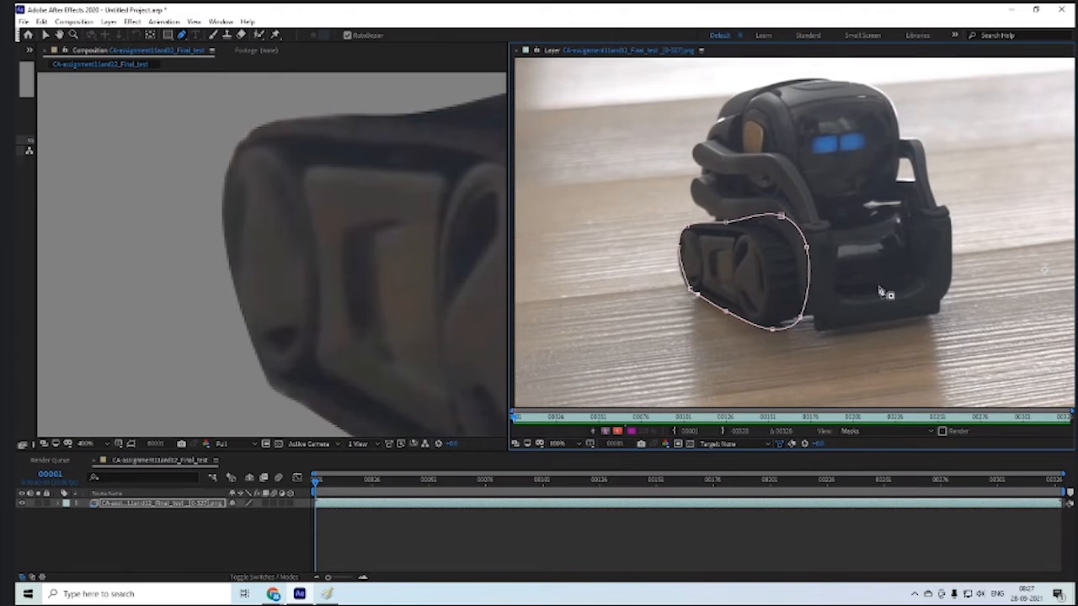
scroll(817, 312, up, 2)
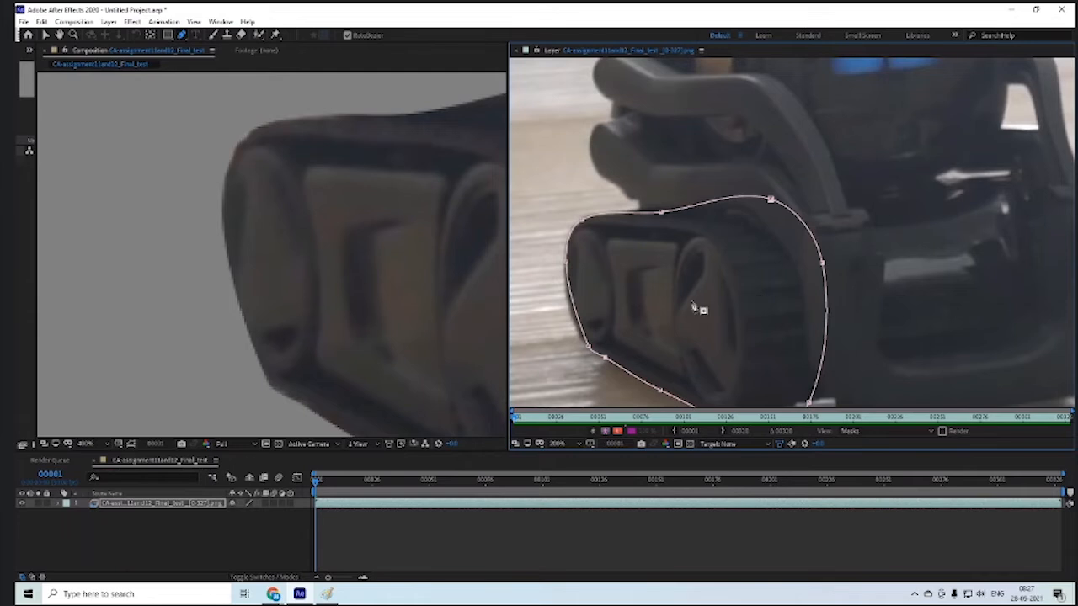
drag(693, 308, 761, 224)
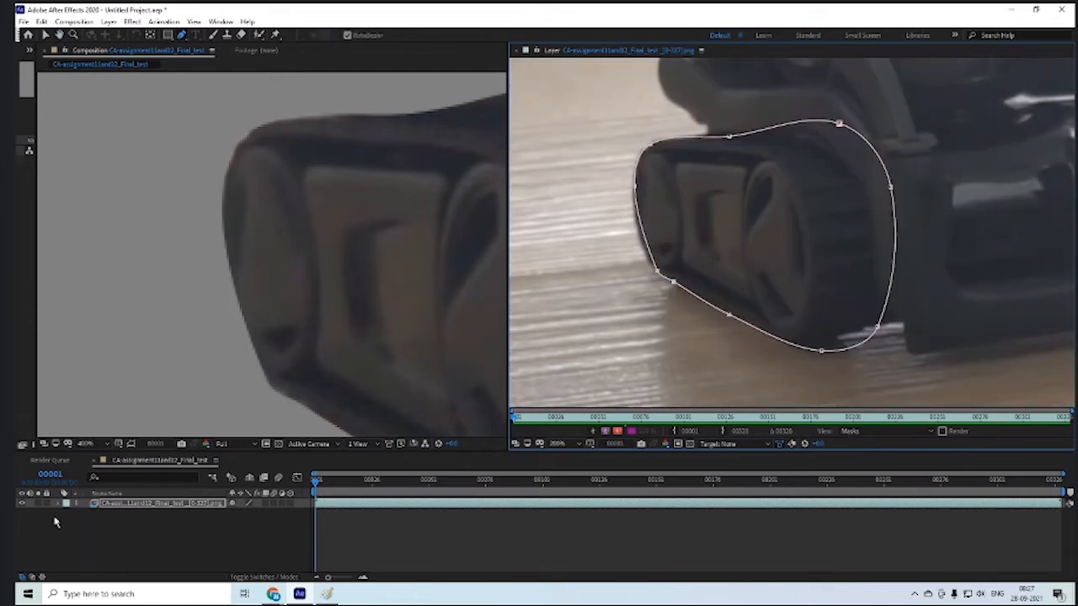
click(62, 503)
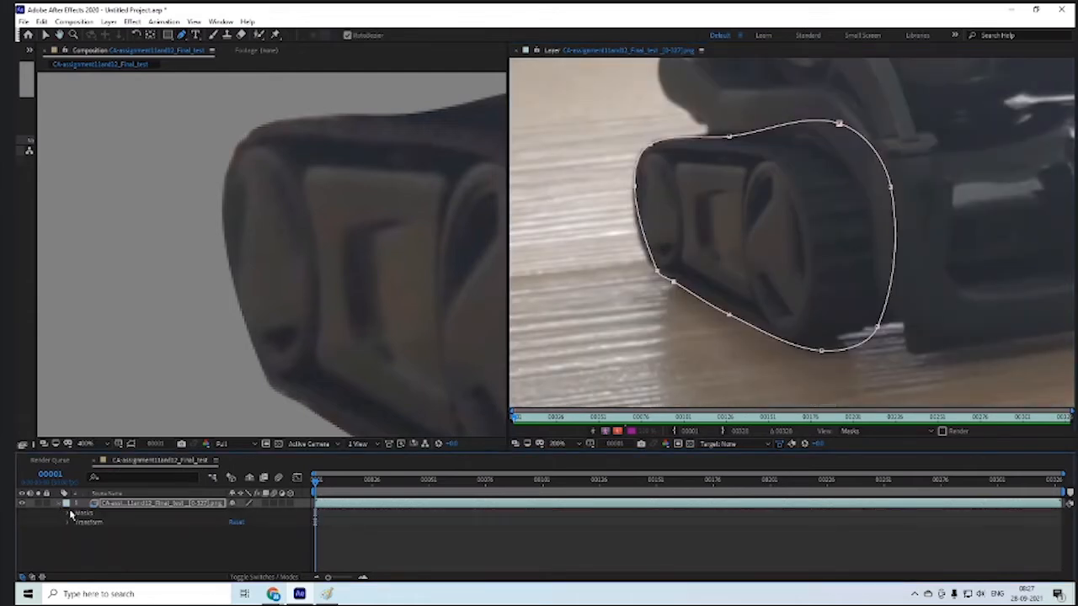
click(77, 513)
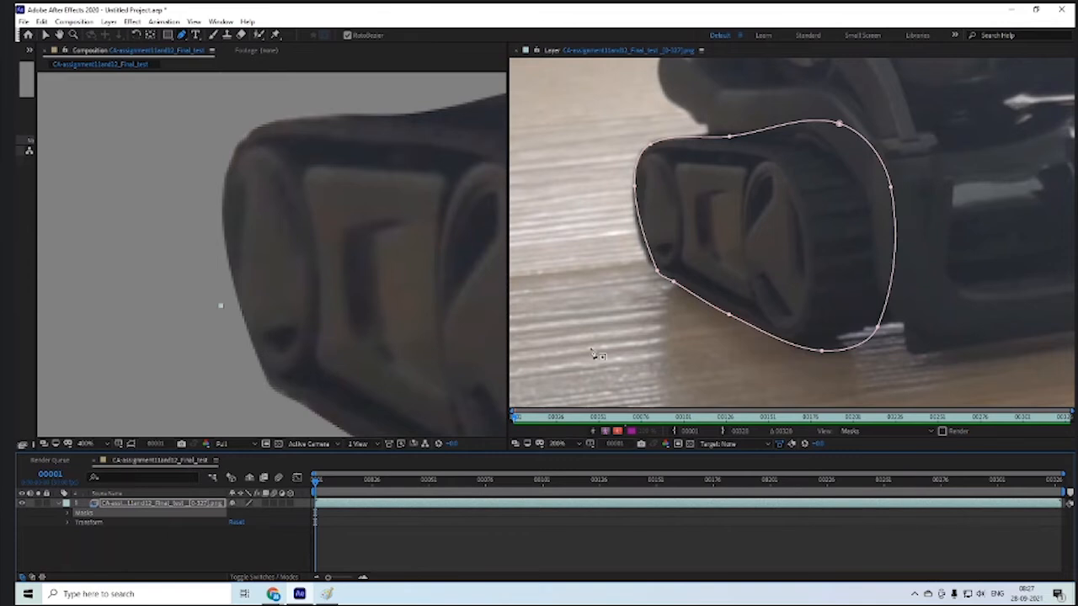
key(Delete)
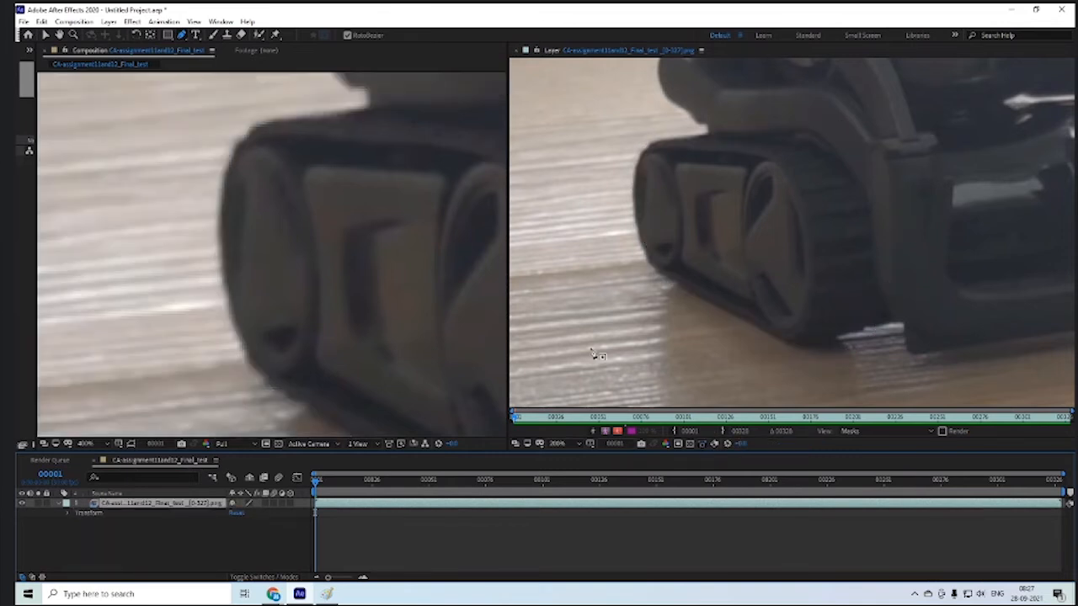
Examine the unmasked side track and arms at frame 1 at 200% in both the Composition and Layer viewers
scroll(308, 313, down, 1)
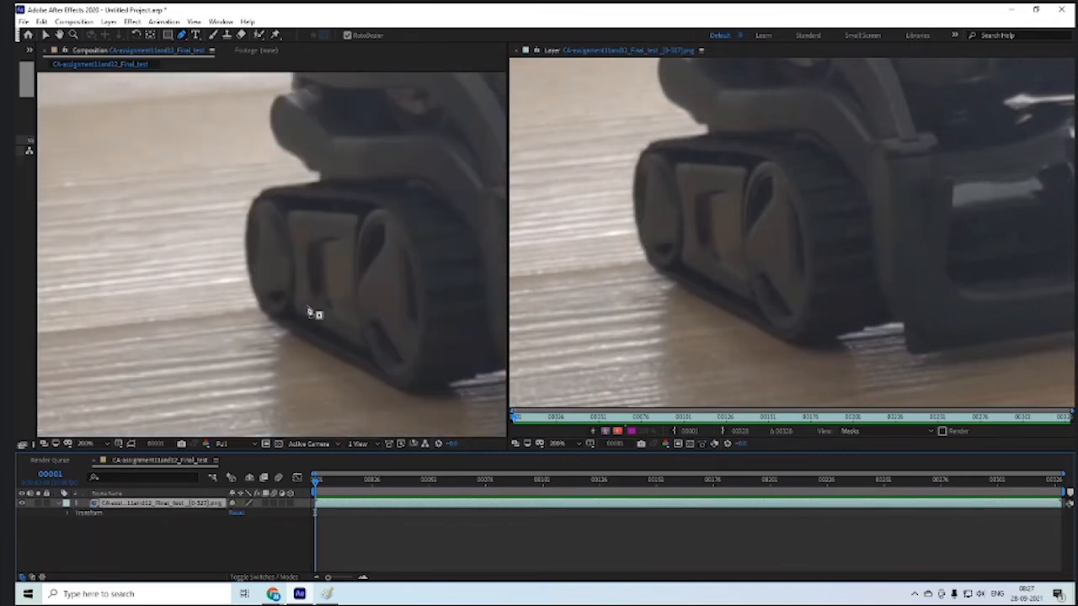
key(v)
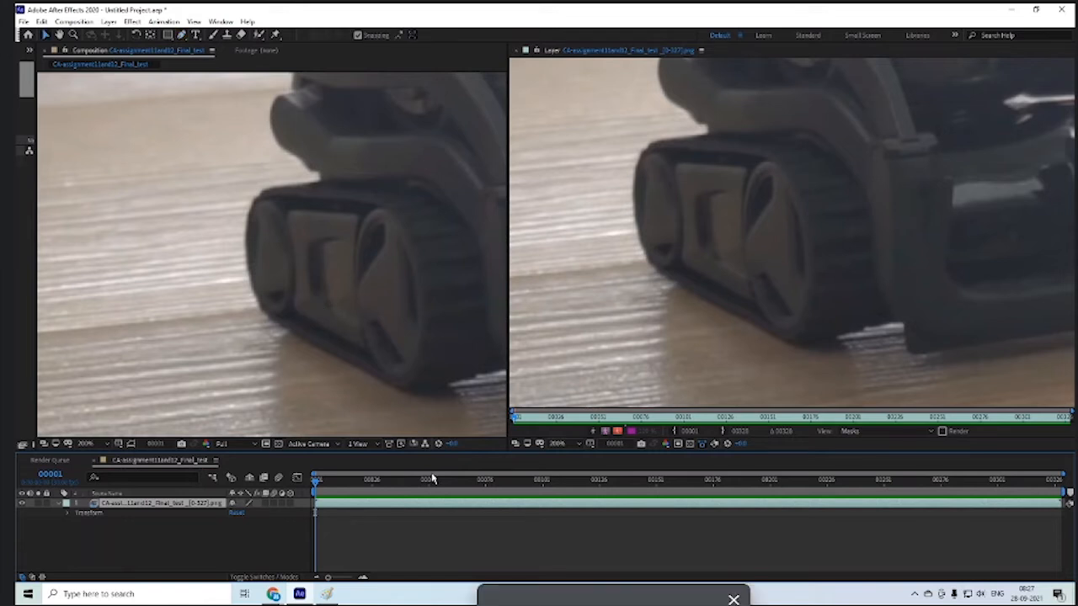
click(421, 539)
key(space)
drag(397, 184, 270, 200)
drag(717, 163, 683, 226)
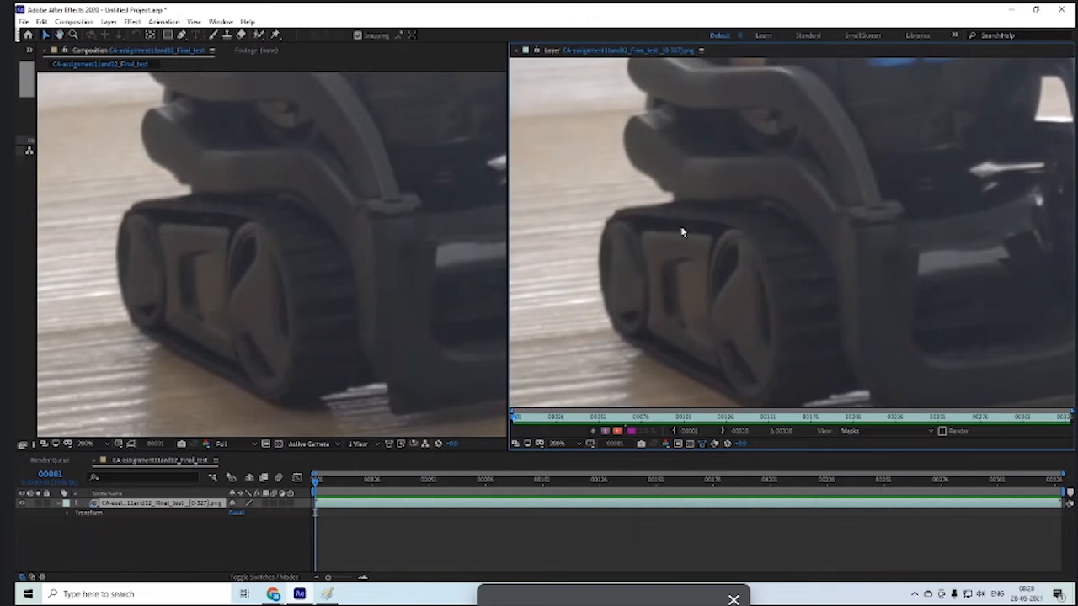
key(space)
drag(681, 224, 666, 208)
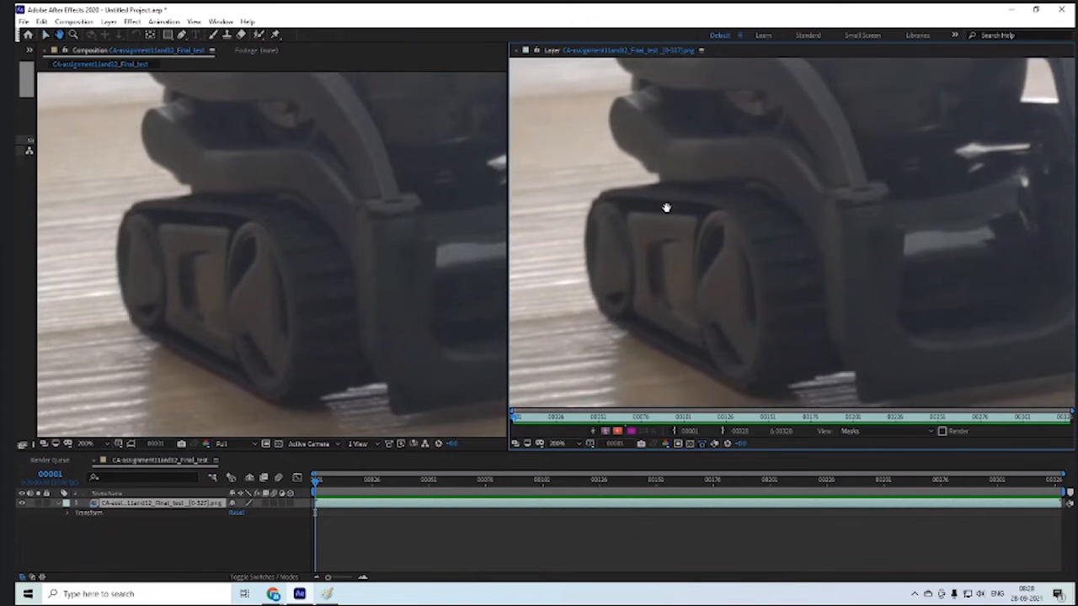
Examine how the robot's arms, head and track move up to frame 239, including frame 170, in the Layer viewer at 100%
drag(553, 486, 699, 486)
key(space)
drag(624, 369, 694, 156)
scroll(664, 228, down, 1)
key(space)
drag(725, 289, 713, 261)
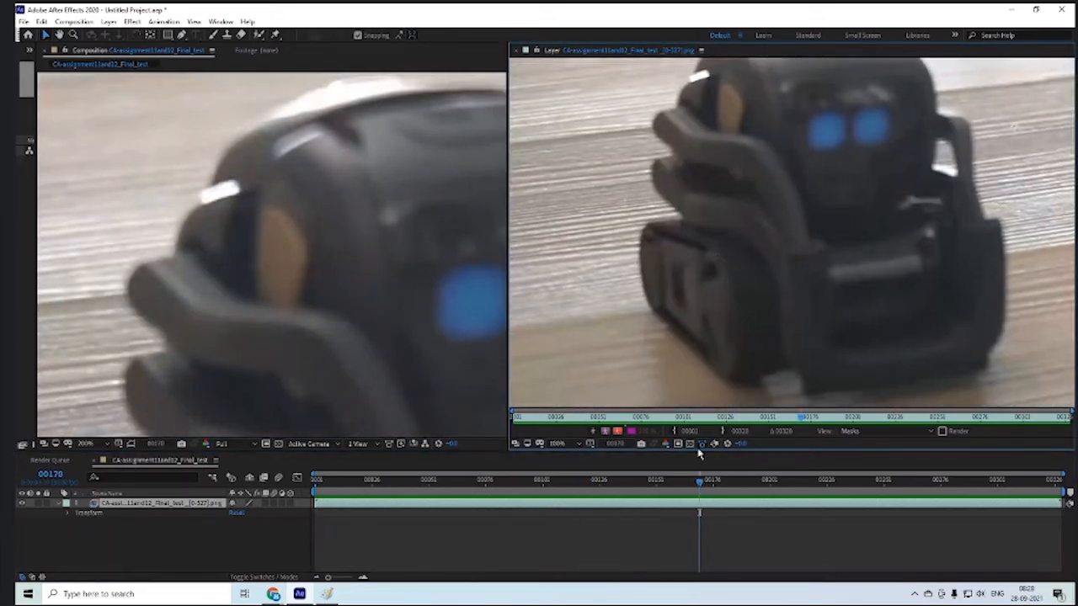
drag(699, 486, 855, 485)
key(space)
drag(858, 368, 757, 221)
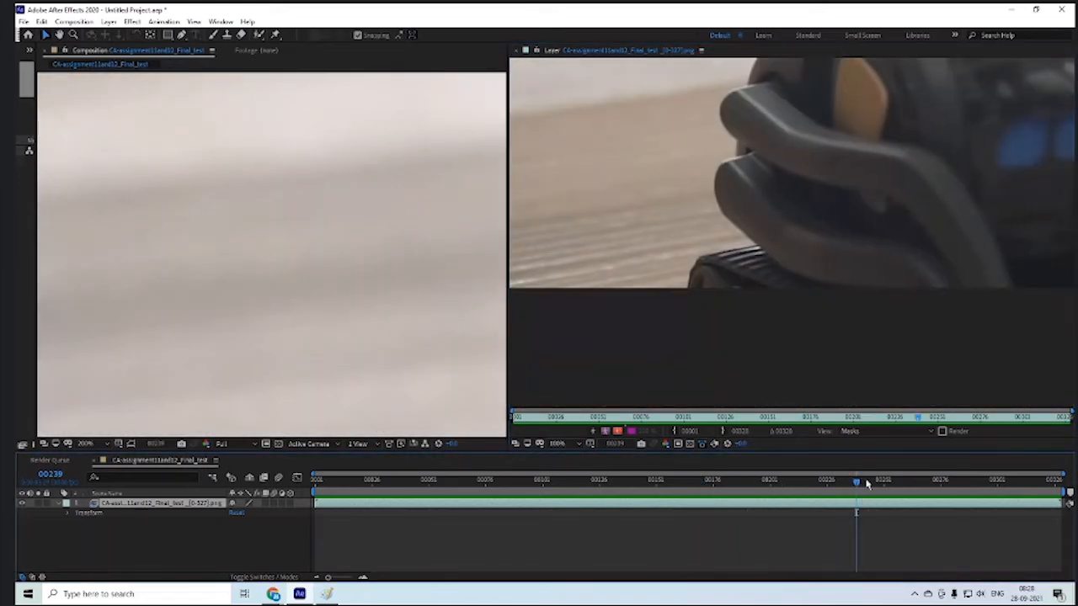
Compare where the robot's arms overlap the track between frames 206 and 247 in both viewers
drag(857, 485, 792, 502)
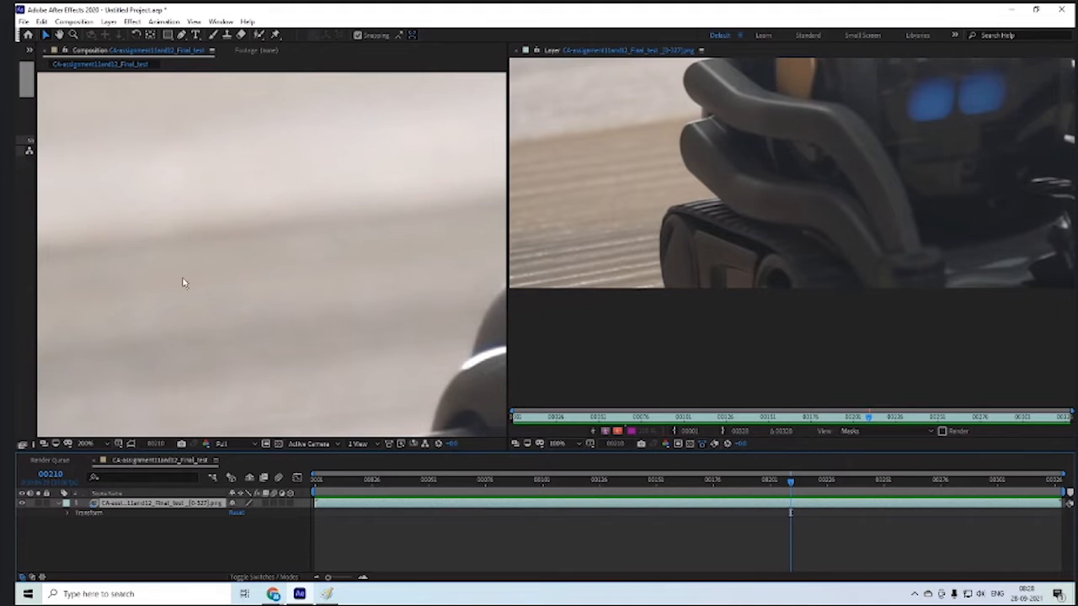
scroll(184, 283, down, 1)
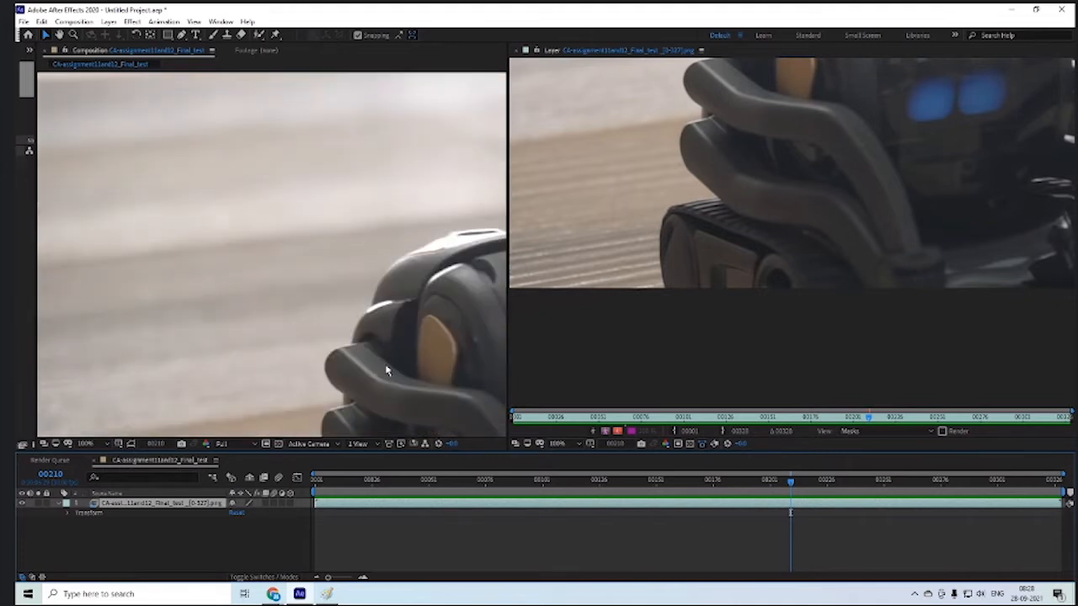
drag(387, 370, 348, 211)
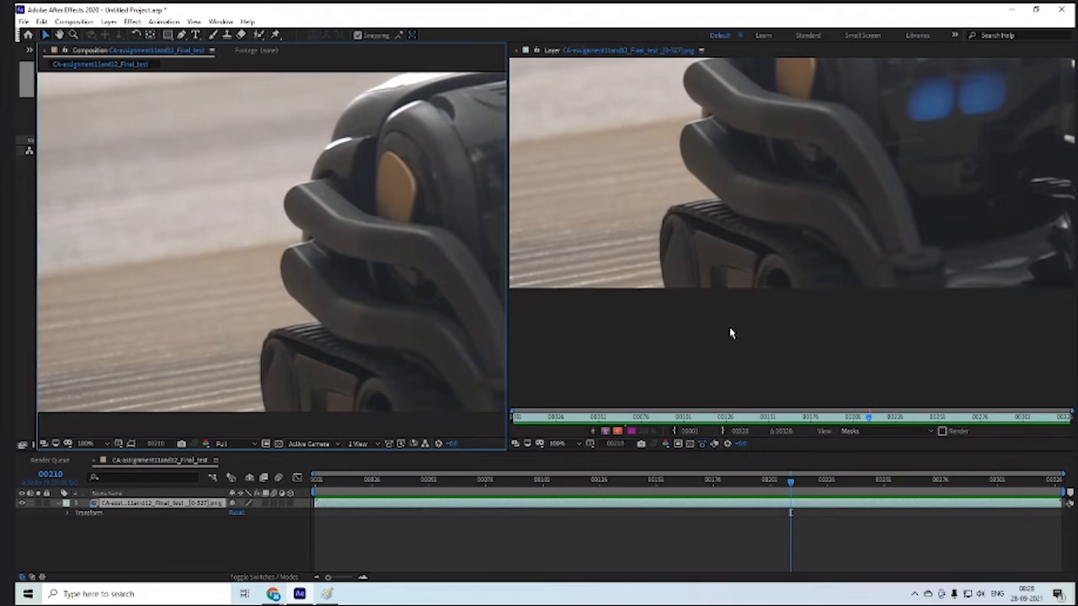
drag(705, 210, 671, 268)
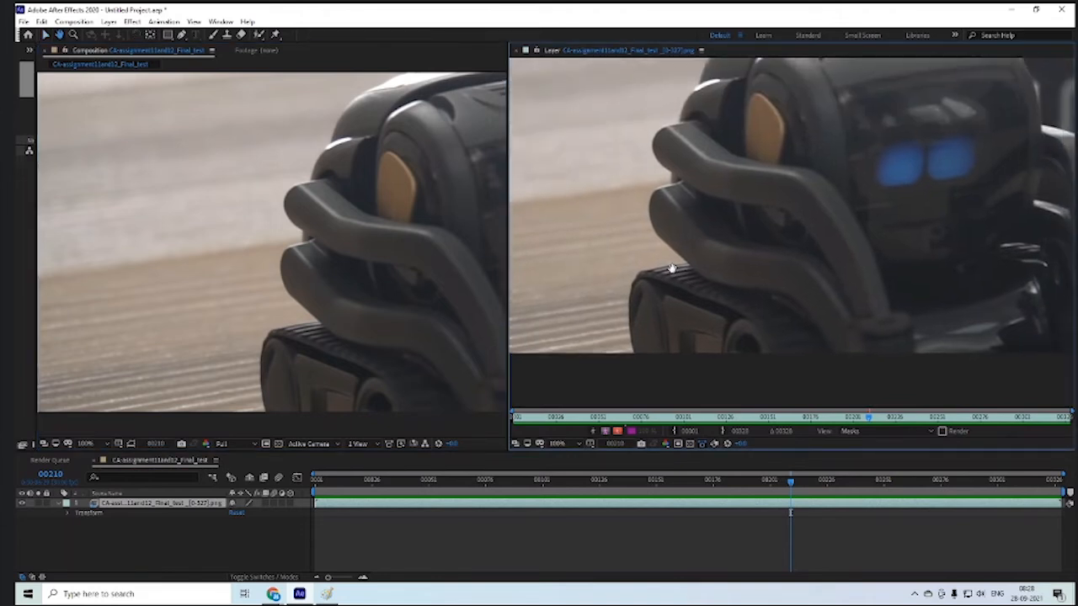
key(v)
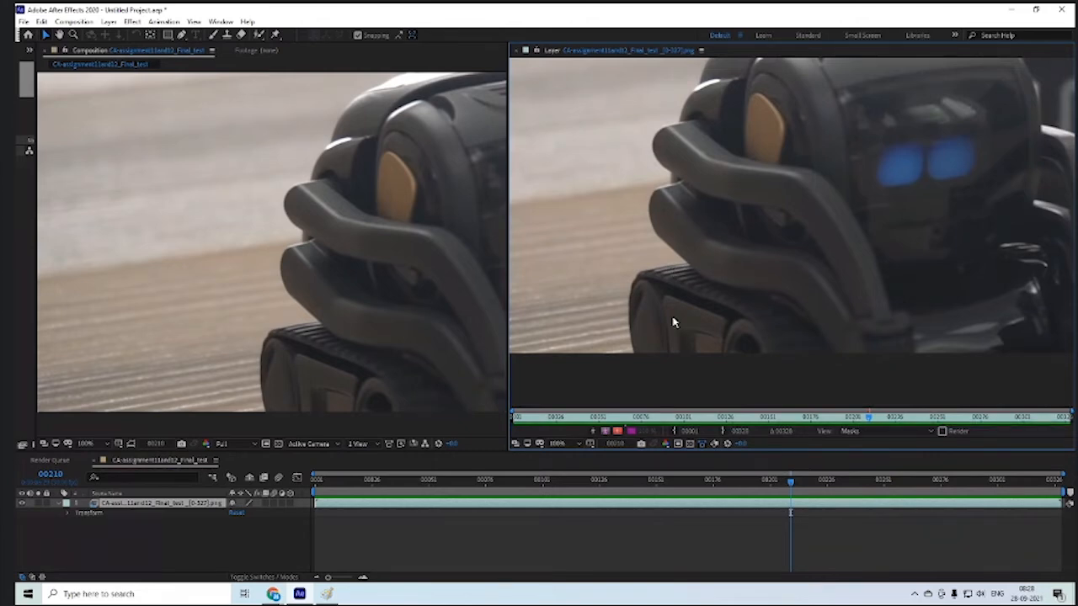
click(724, 482)
drag(724, 487, 875, 515)
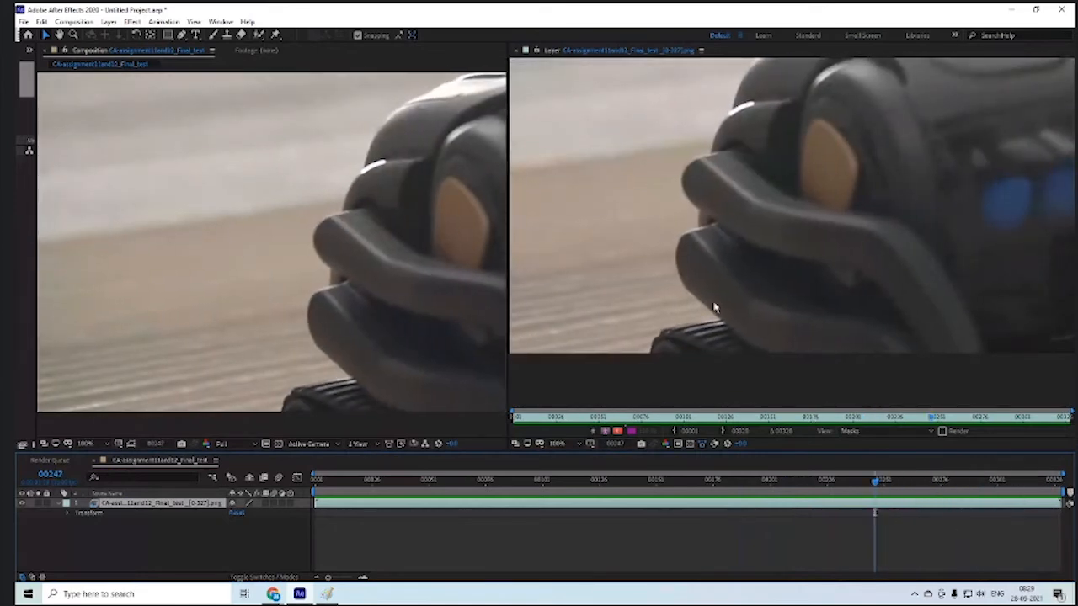
scroll(714, 306, up, 2)
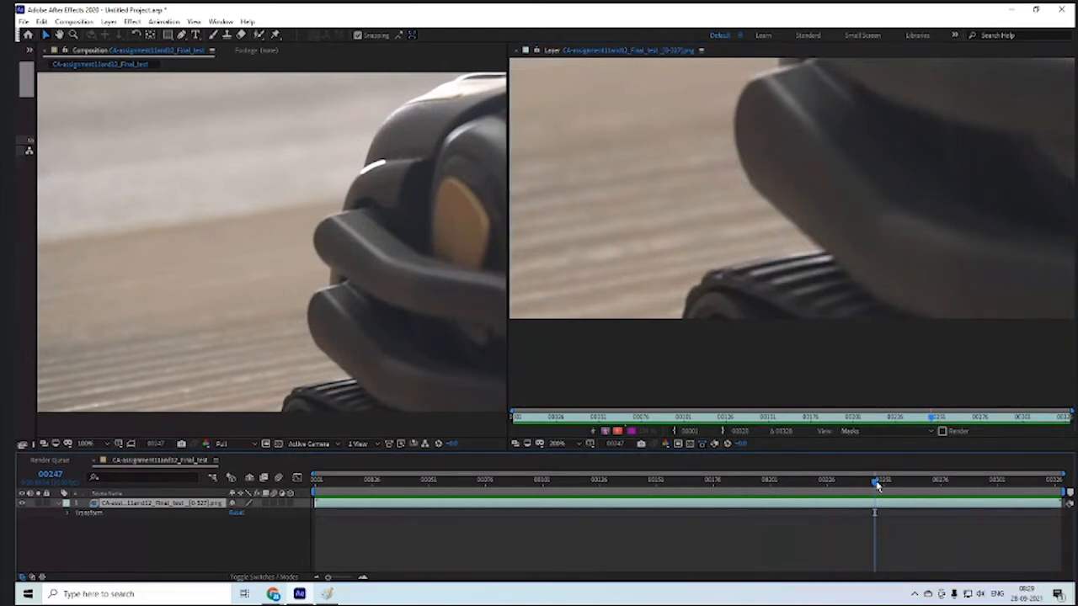
drag(877, 486, 781, 512)
scroll(678, 286, down, 4)
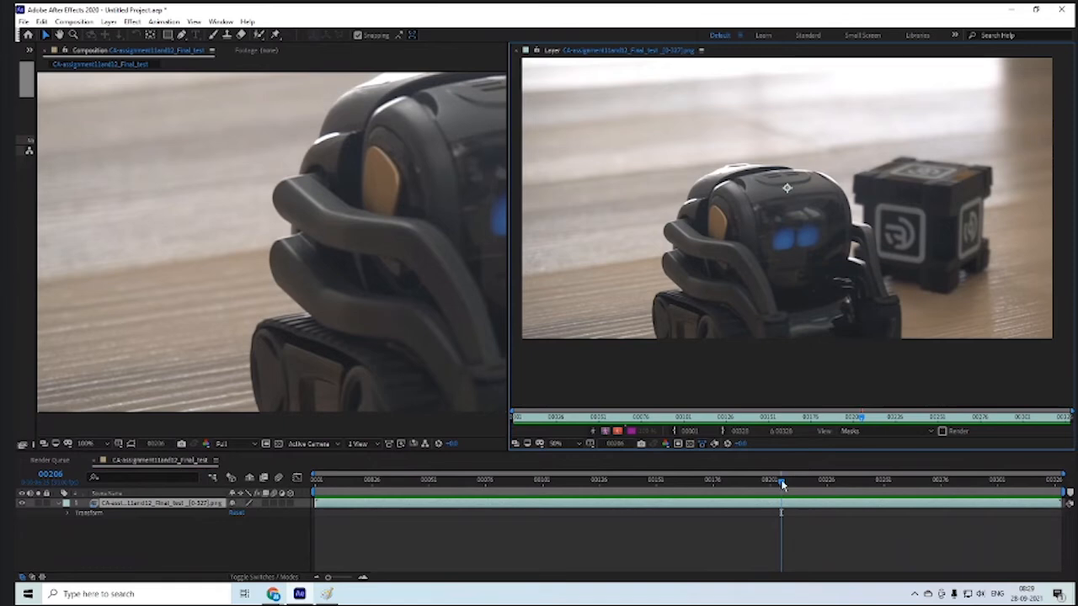
Go to frame 1, frame the robot's upper arm at 400% in the Layer viewer, and activate the Pen tool with RotoBezier off
drag(781, 484, 282, 469)
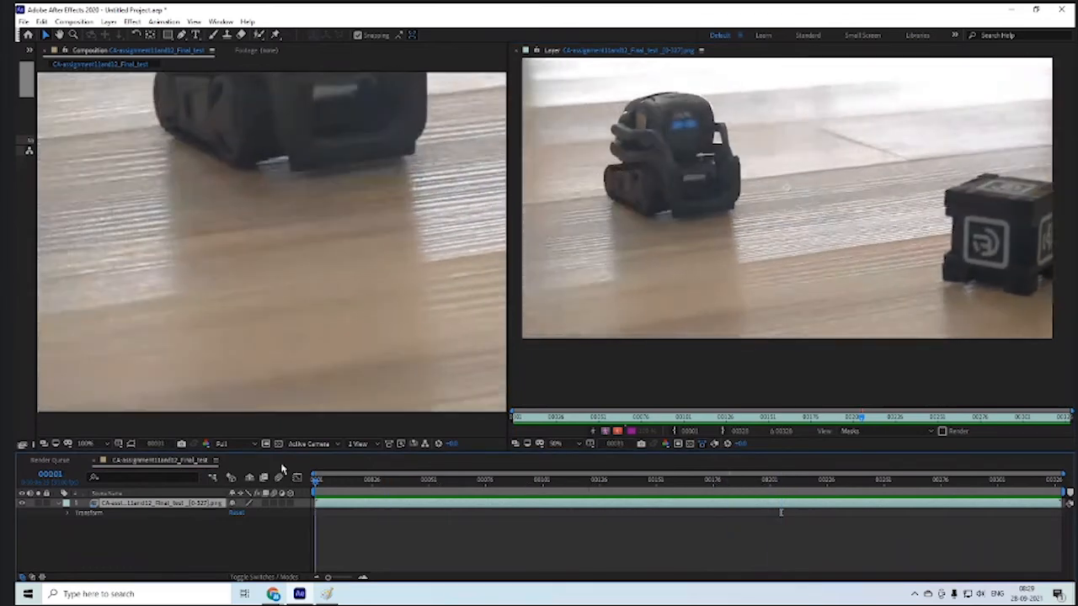
scroll(578, 139, up, 1)
drag(623, 165, 967, 326)
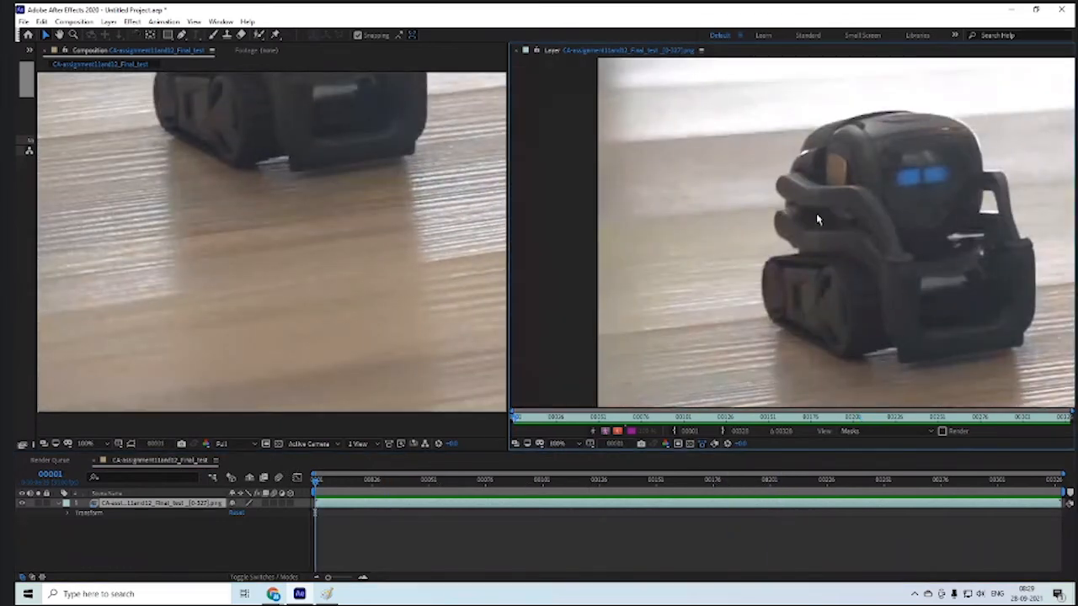
scroll(813, 210, up, 1)
drag(793, 183, 825, 197)
scroll(607, 196, up, 1)
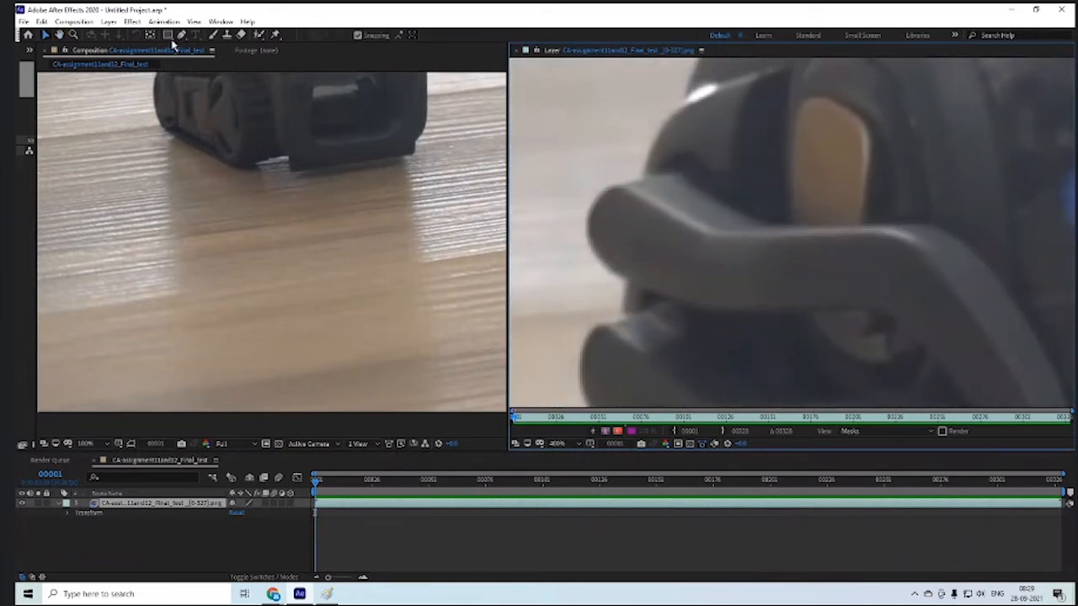
drag(181, 34, 202, 44)
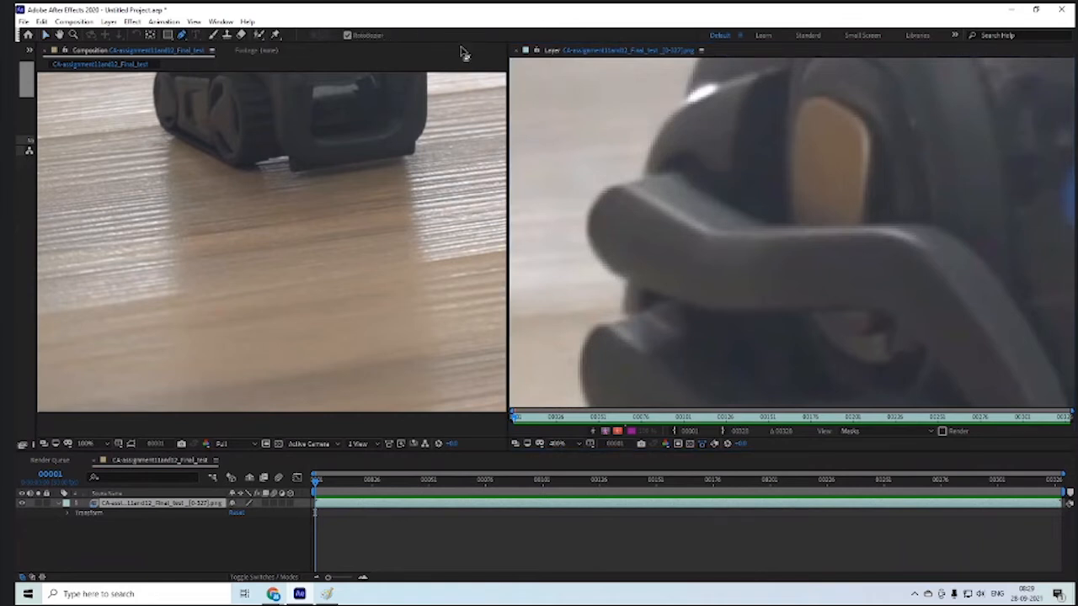
click(363, 39)
Draw a closed six-point Pen mask around the rounded end of the upper arm at frame 1
click(690, 163)
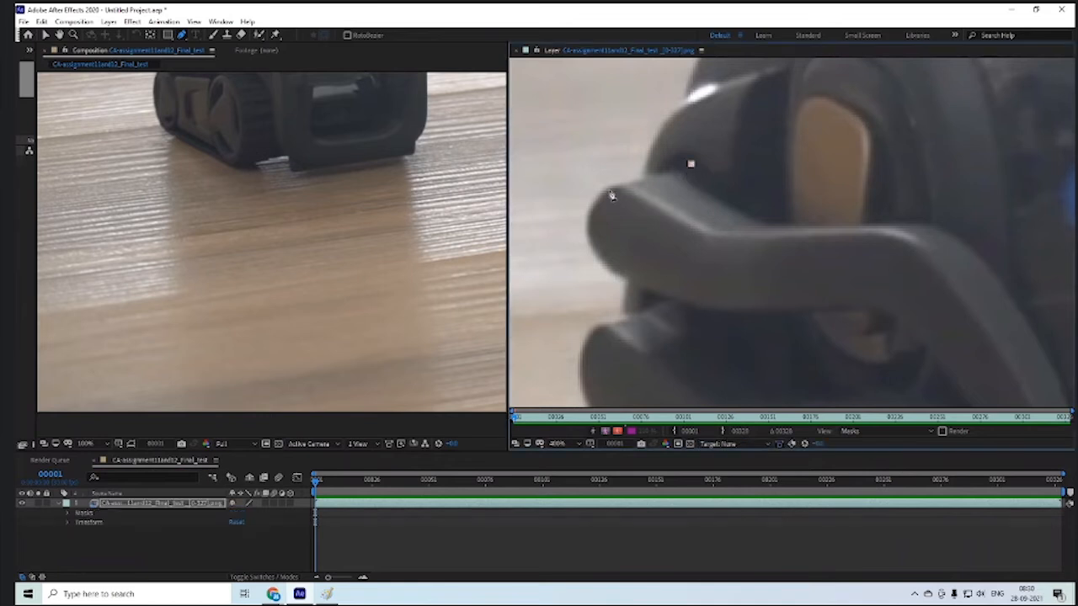
click(619, 190)
click(590, 212)
click(607, 268)
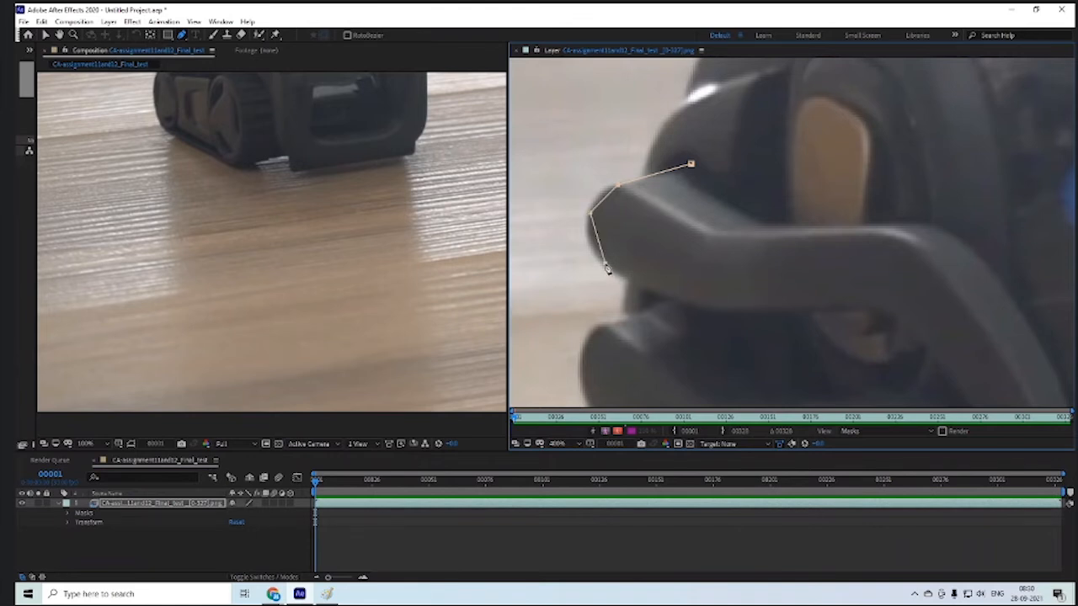
click(647, 290)
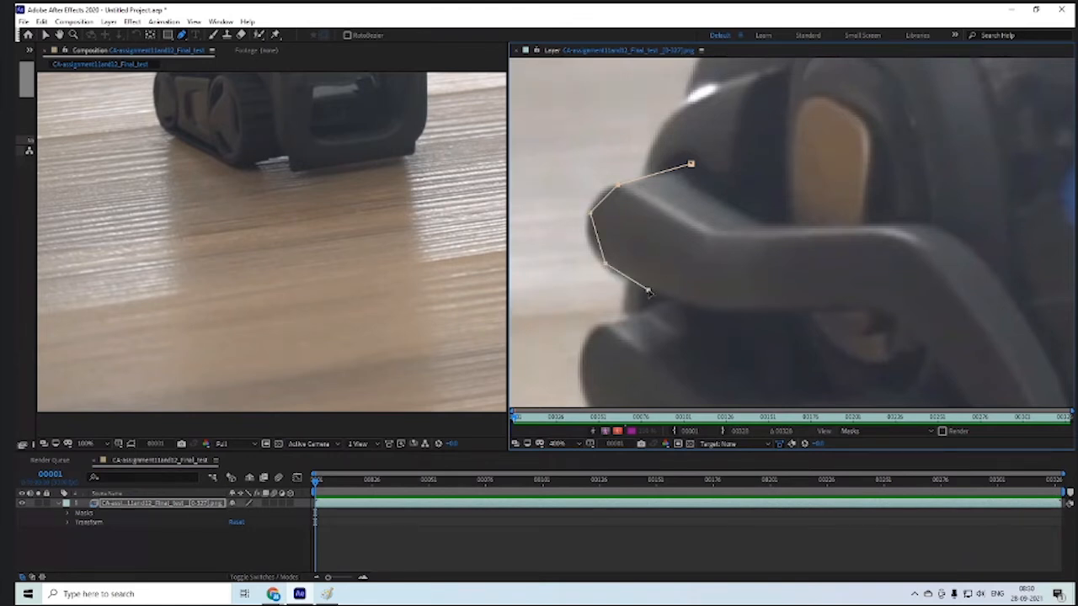
click(693, 306)
click(691, 164)
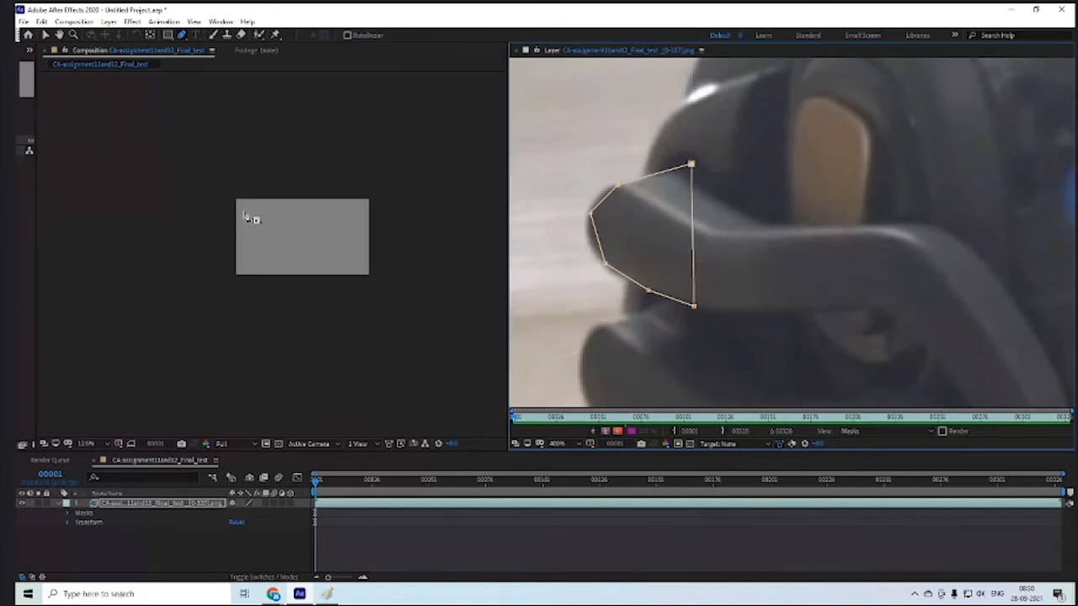
Set the arm mask's colour to black
drag(203, 131, 336, 333)
scroll(322, 211, up, 2)
drag(356, 156, 200, 340)
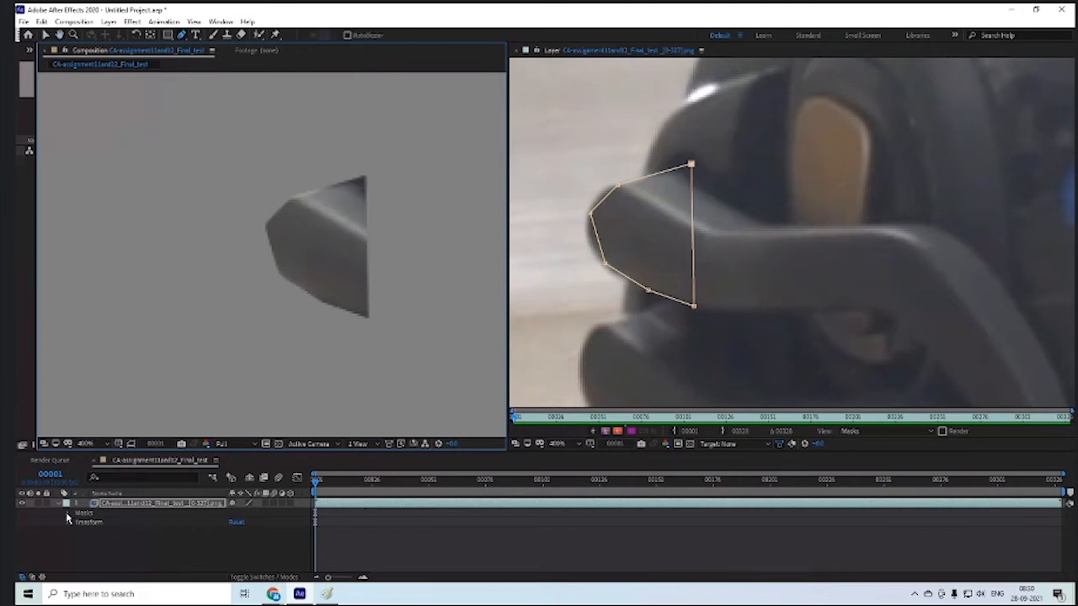
click(69, 512)
click(85, 523)
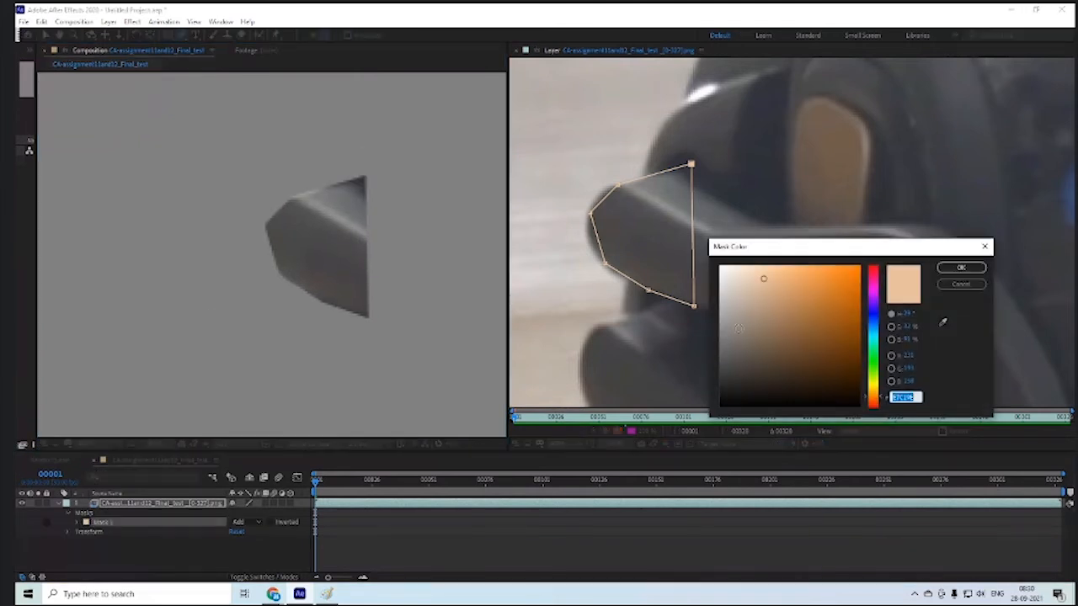
click(958, 268)
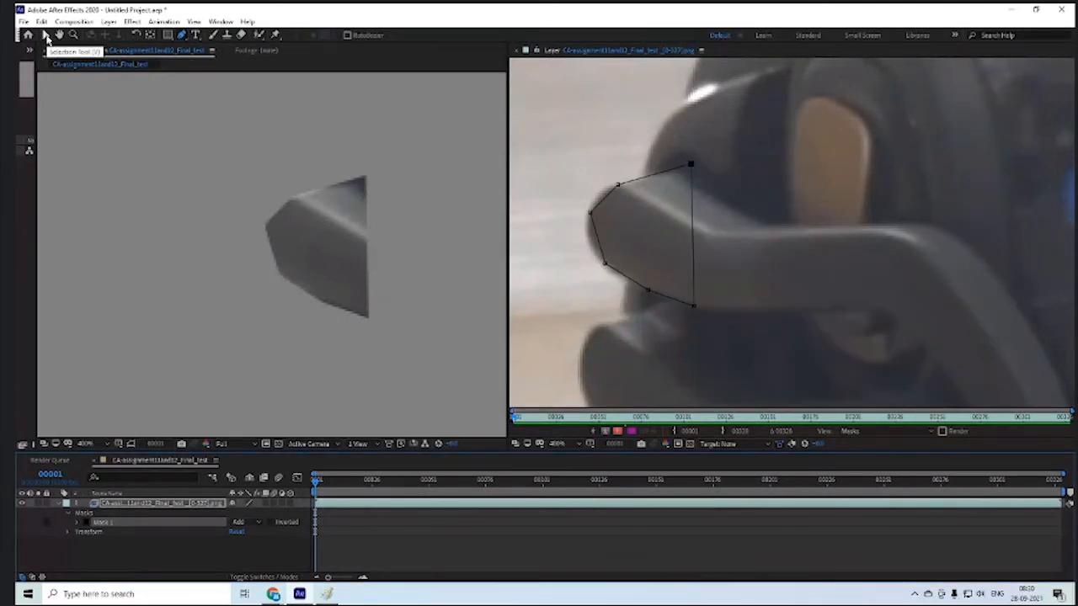
Try converting the mask's four outer vertices around the arm's end to smooth Bezier points, then undo the conversion
click(46, 36)
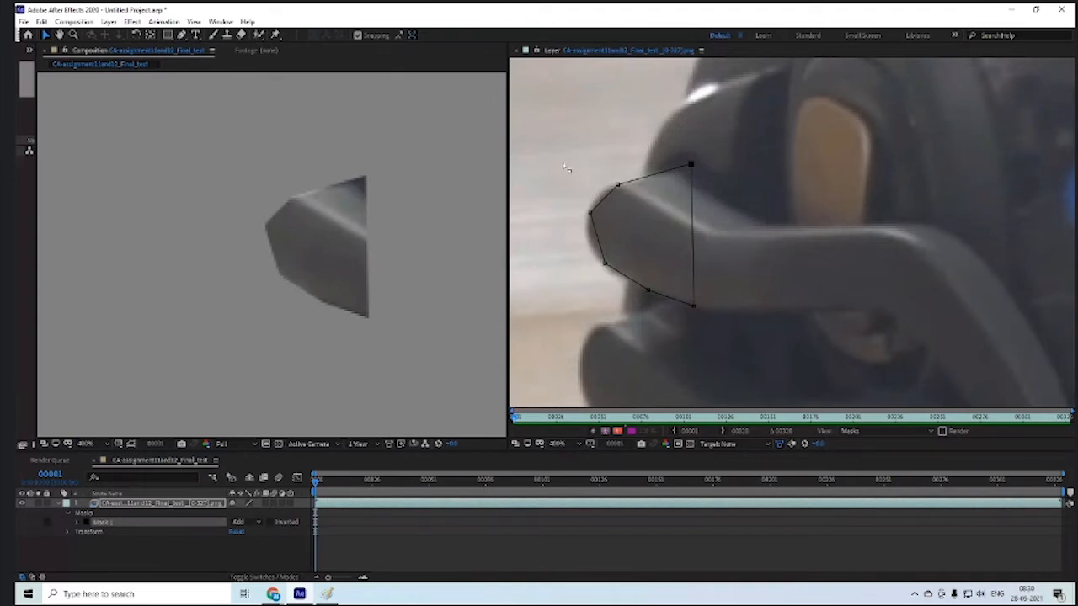
drag(562, 169, 665, 328)
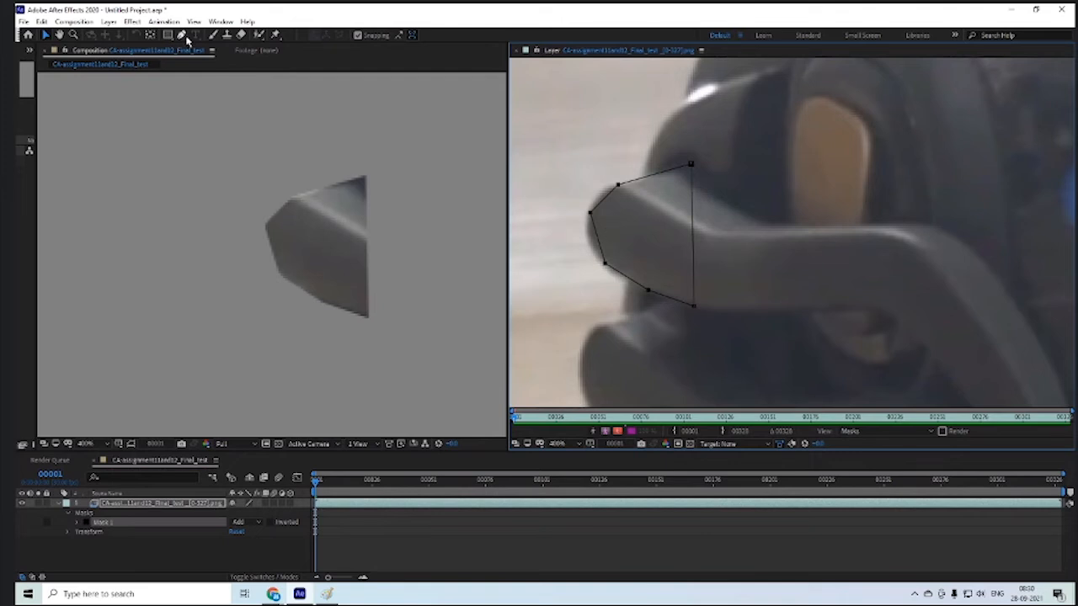
drag(187, 39, 240, 81)
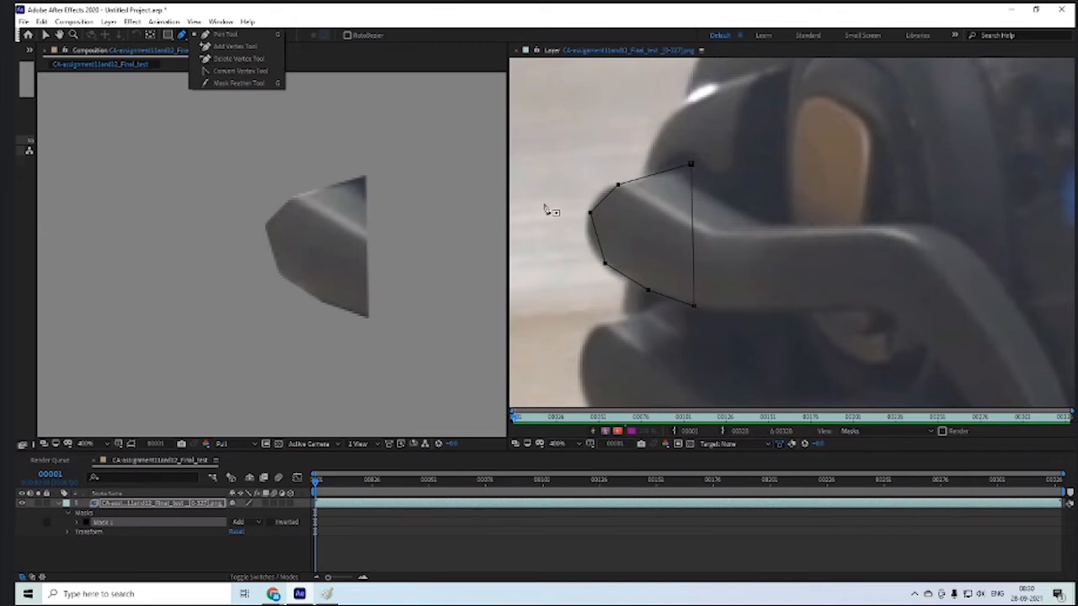
key(super+space)
click(46, 35)
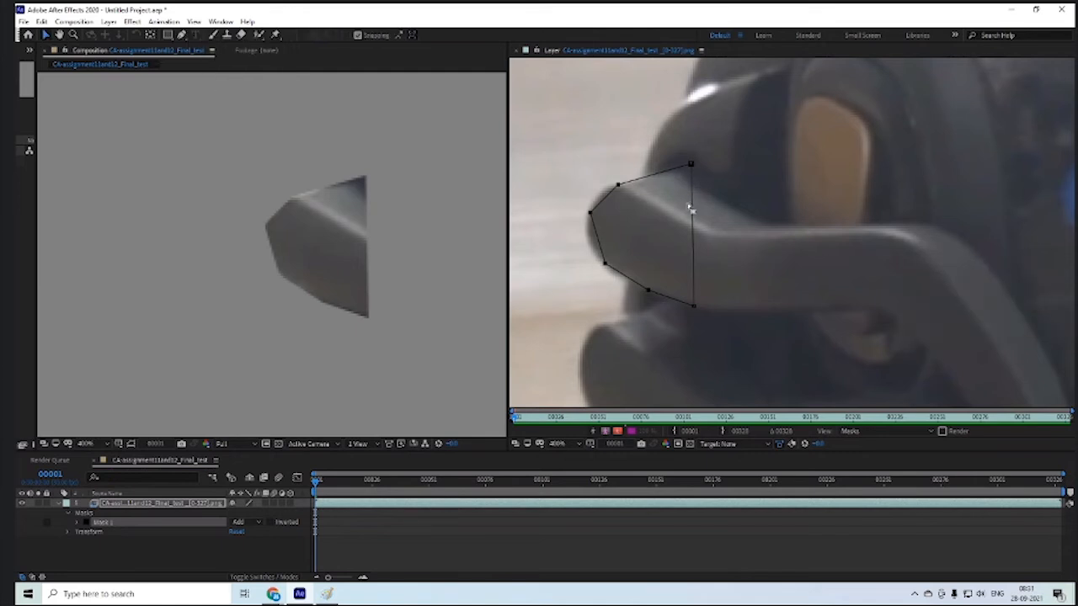
drag(568, 178, 662, 324)
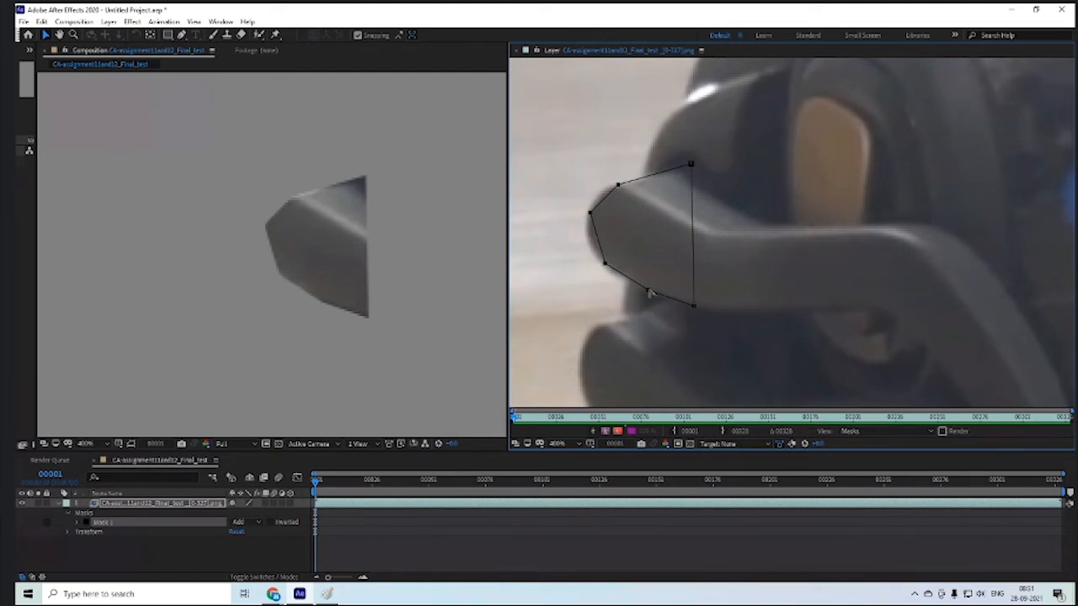
ctrl+alt+click(648, 292)
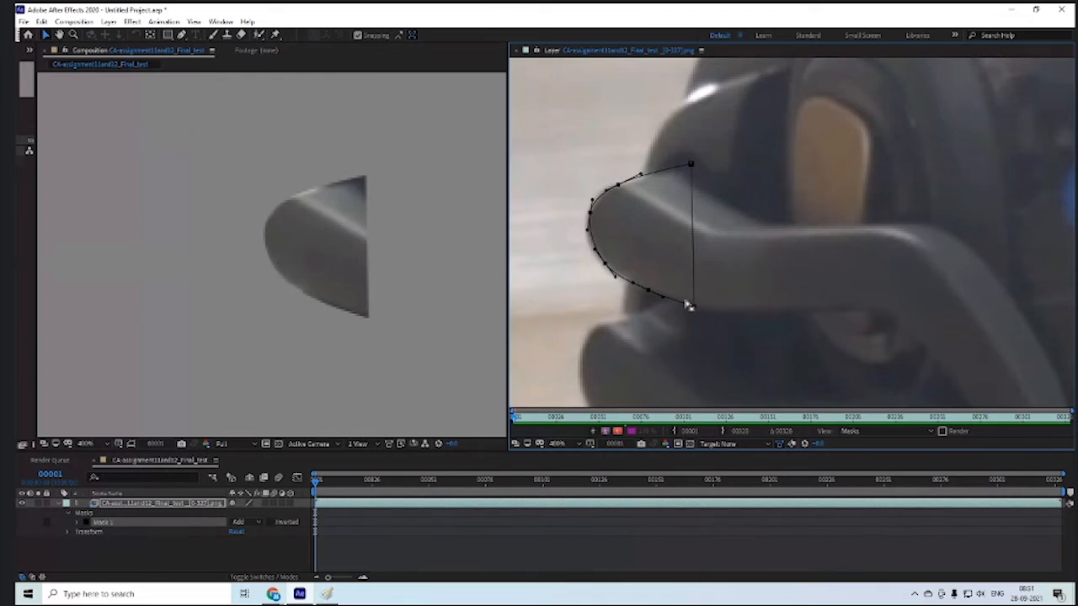
key(ctrl+z)
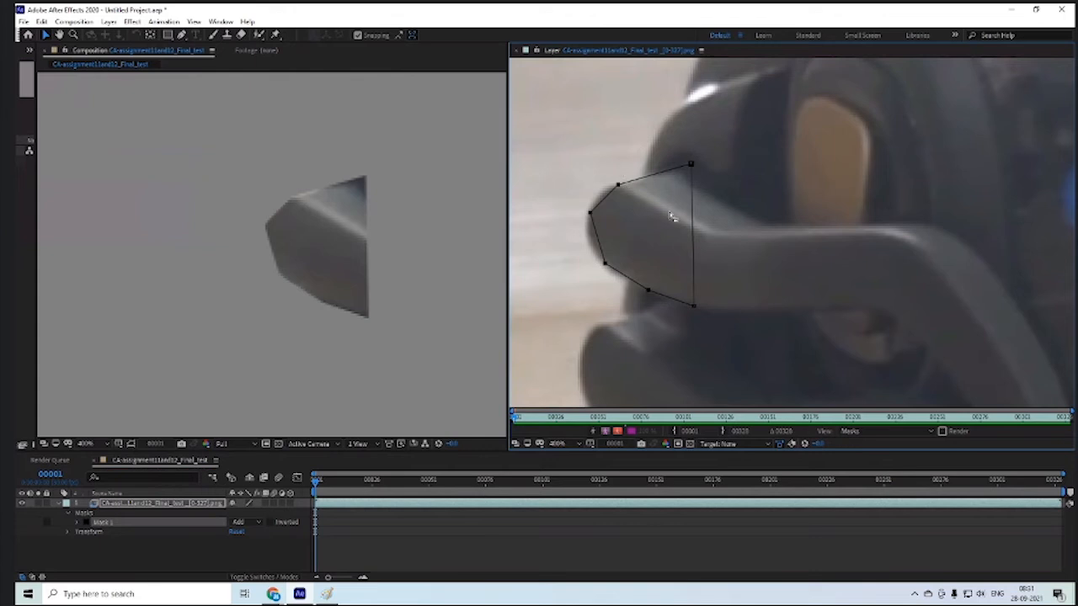
Try smoothing the upper outer vertex alone, then toggle the four outer vertices to smooth points and back to corners
drag(601, 183, 642, 212)
alt+click(618, 185)
key(ctrl+z)
drag(568, 177, 665, 304)
ctrl+alt+click(647, 291)
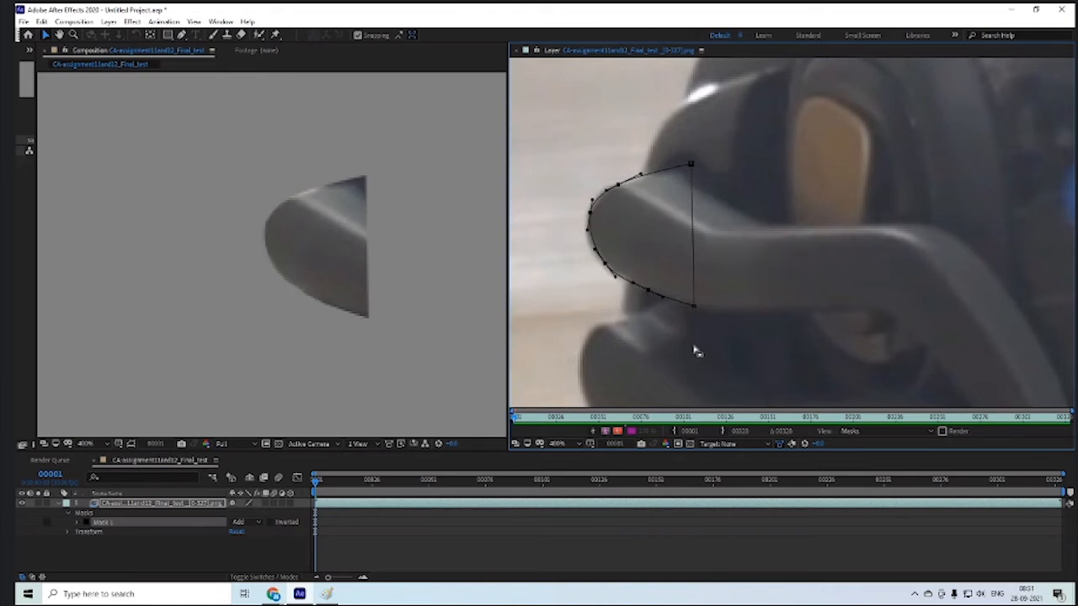
ctrl+alt+click(649, 290)
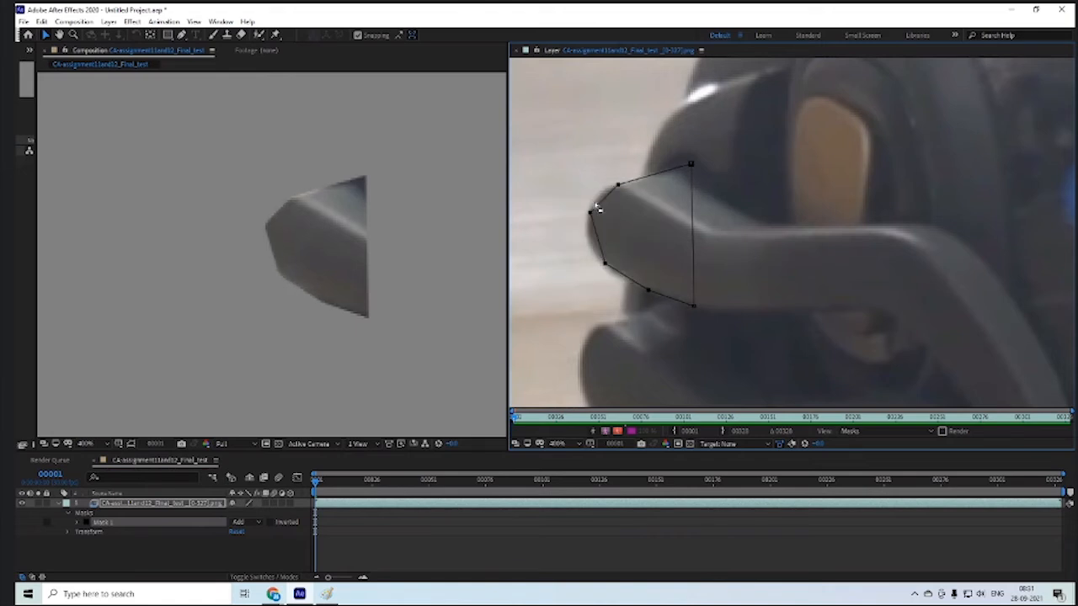
Convert the three outermost mask vertices at the arm's tip to smooth points and check the cutout edge at 800% in the Composition viewer
drag(564, 157, 626, 295)
ctrl+alt+click(591, 214)
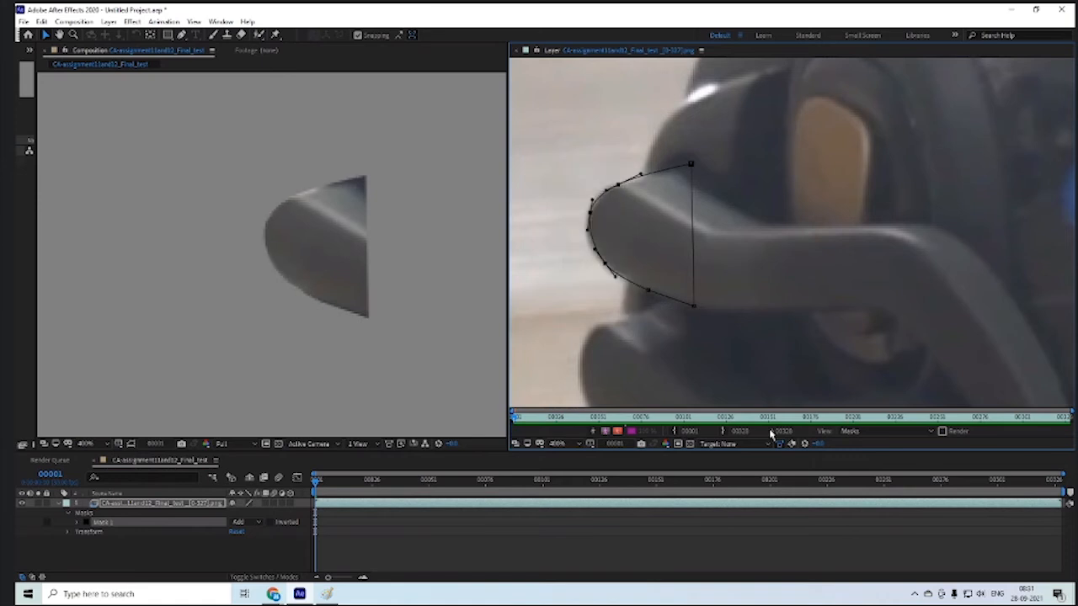
scroll(286, 231, up, 1)
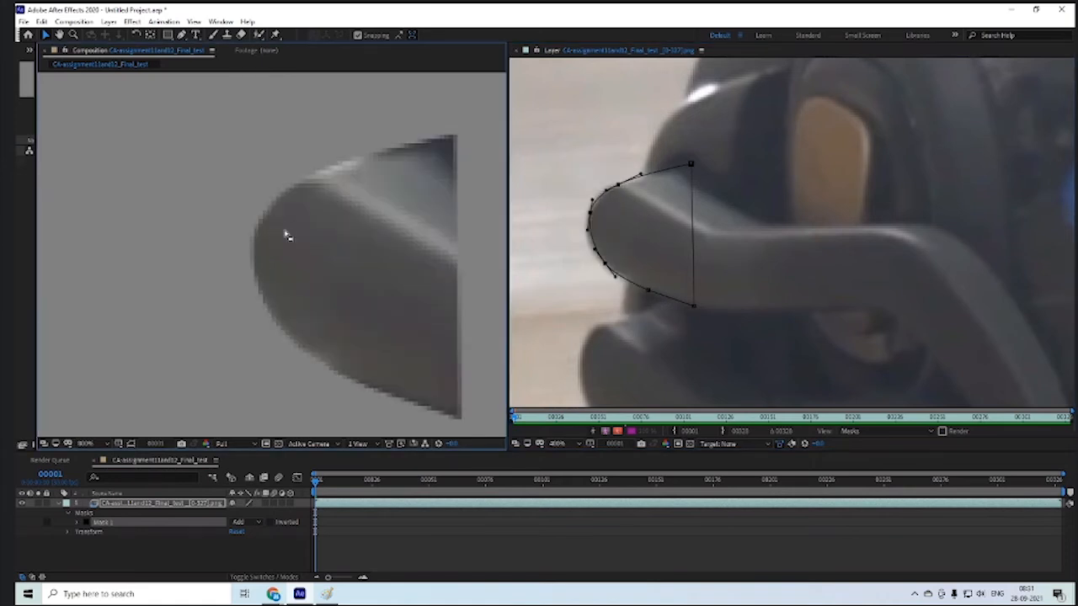
drag(320, 215, 289, 212)
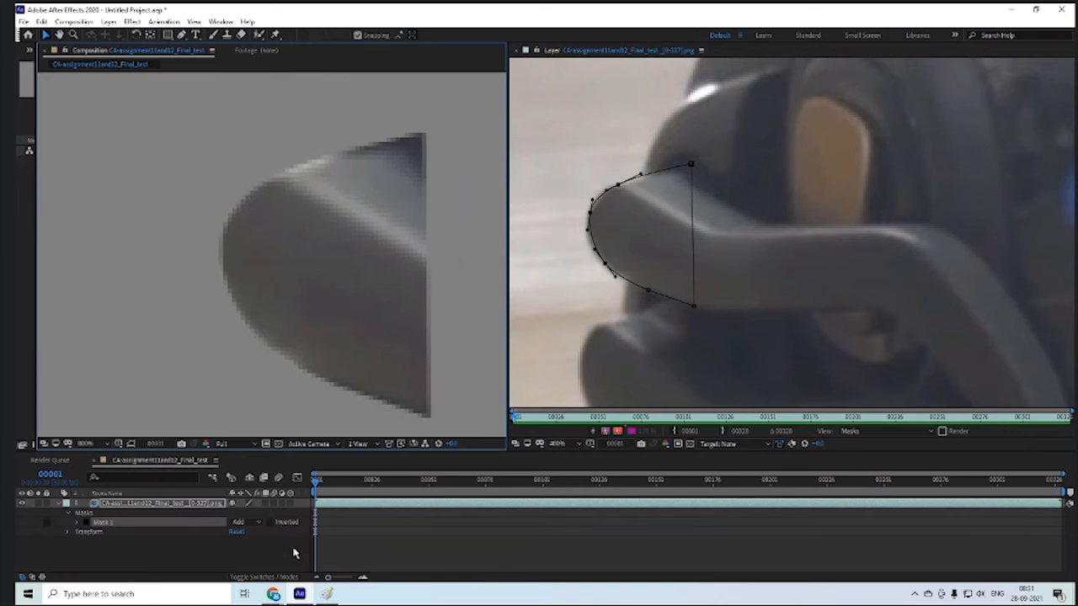
click(292, 552)
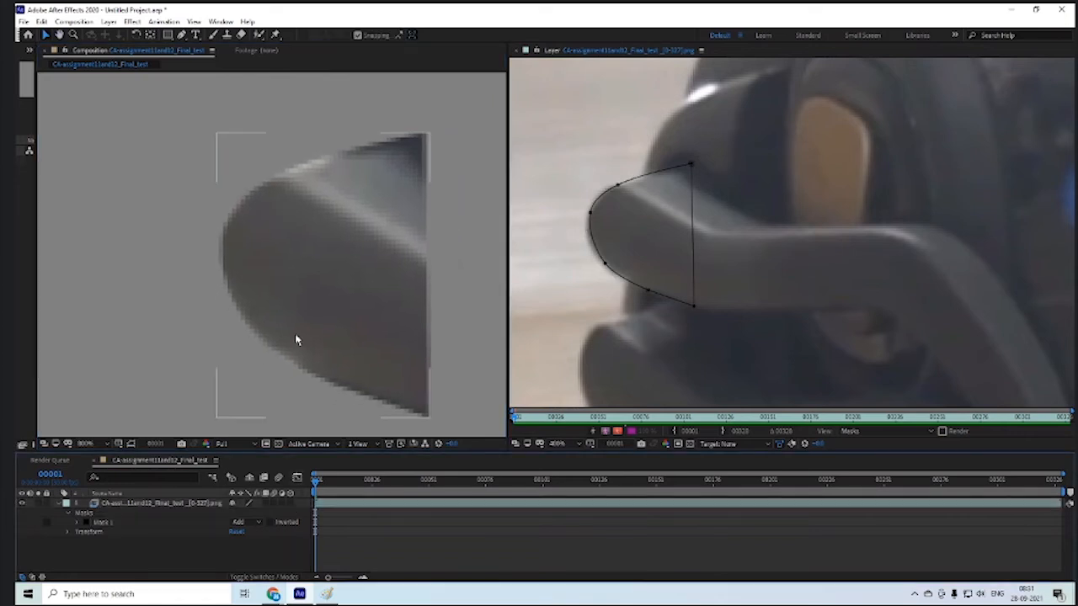
Nudge the three smoothed mask vertices slightly outward to fit the arm tip's edge at 800% in the Layer viewer
click(632, 247)
scroll(680, 241, up, 1)
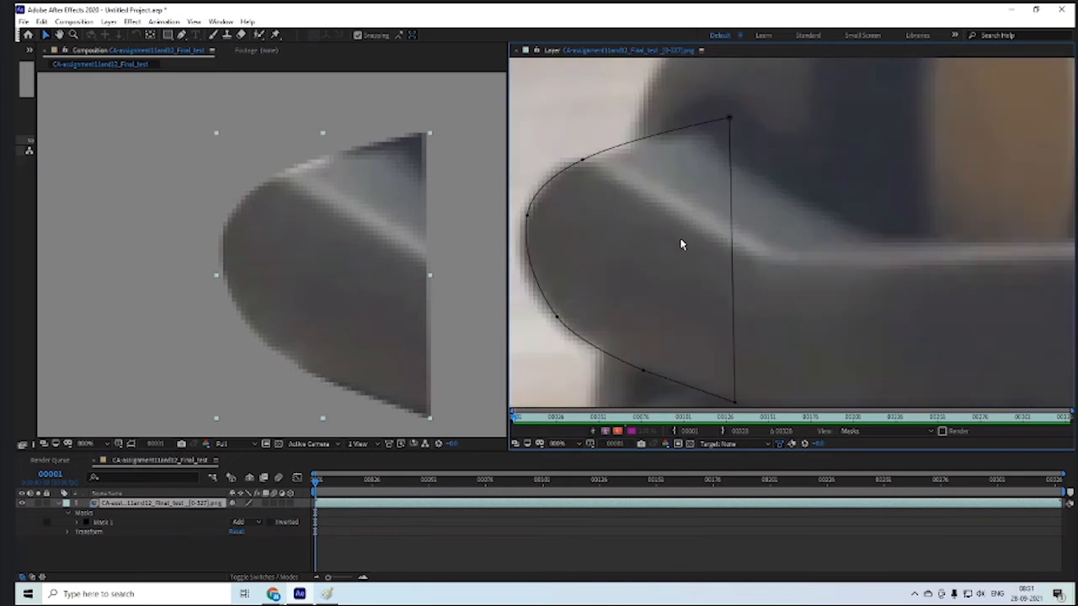
drag(640, 241, 715, 224)
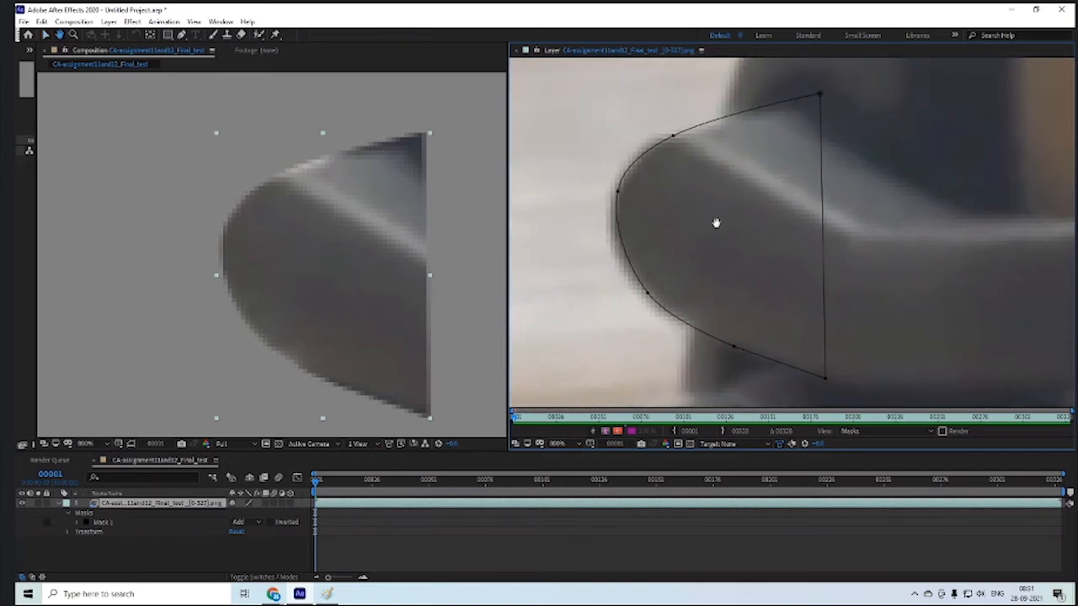
click(106, 523)
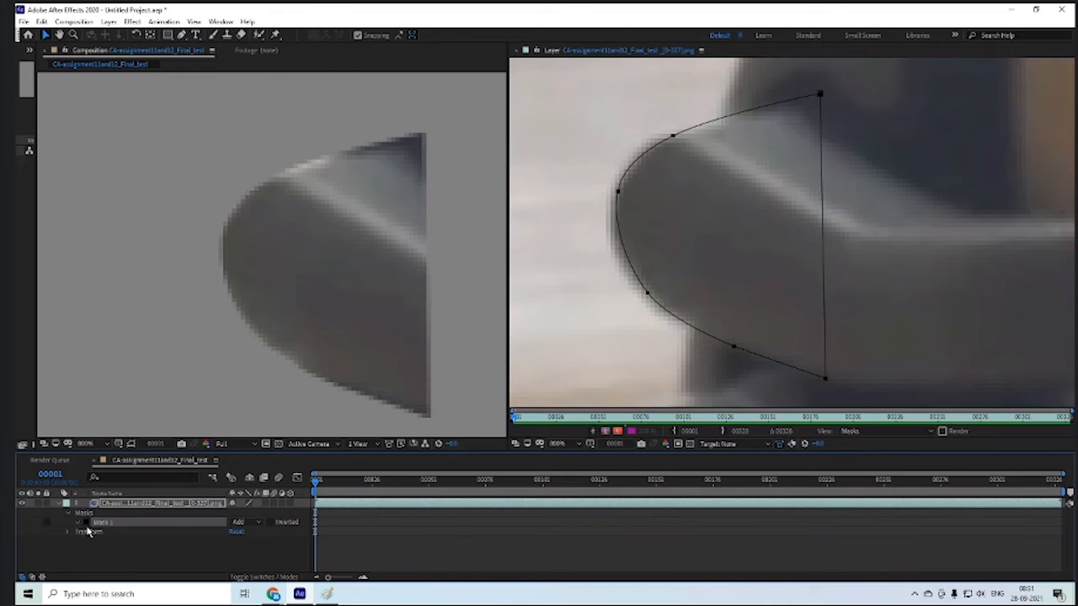
click(77, 523)
click(114, 533)
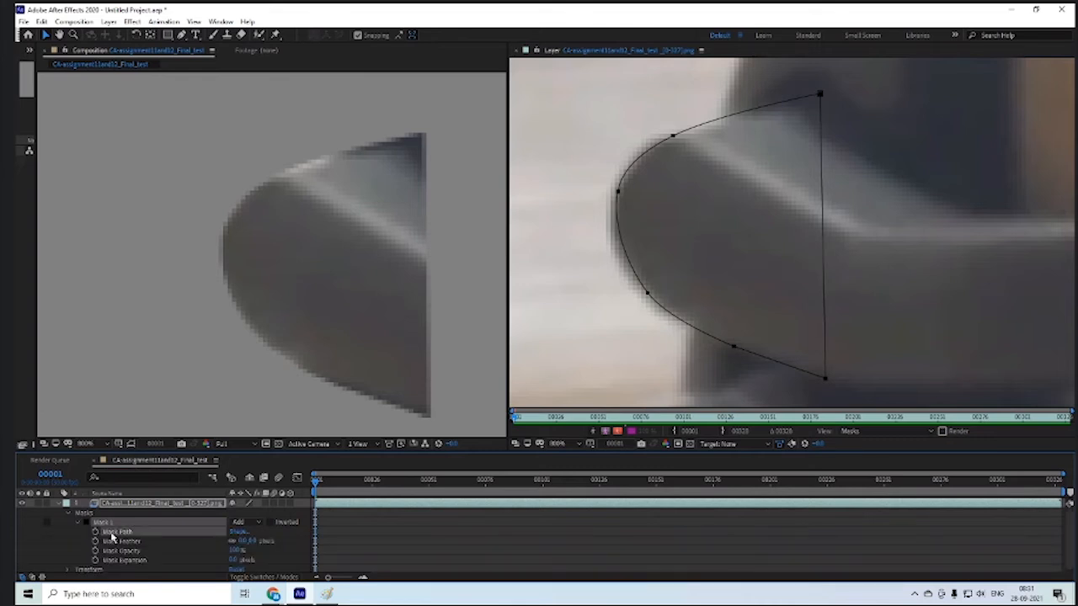
click(618, 192)
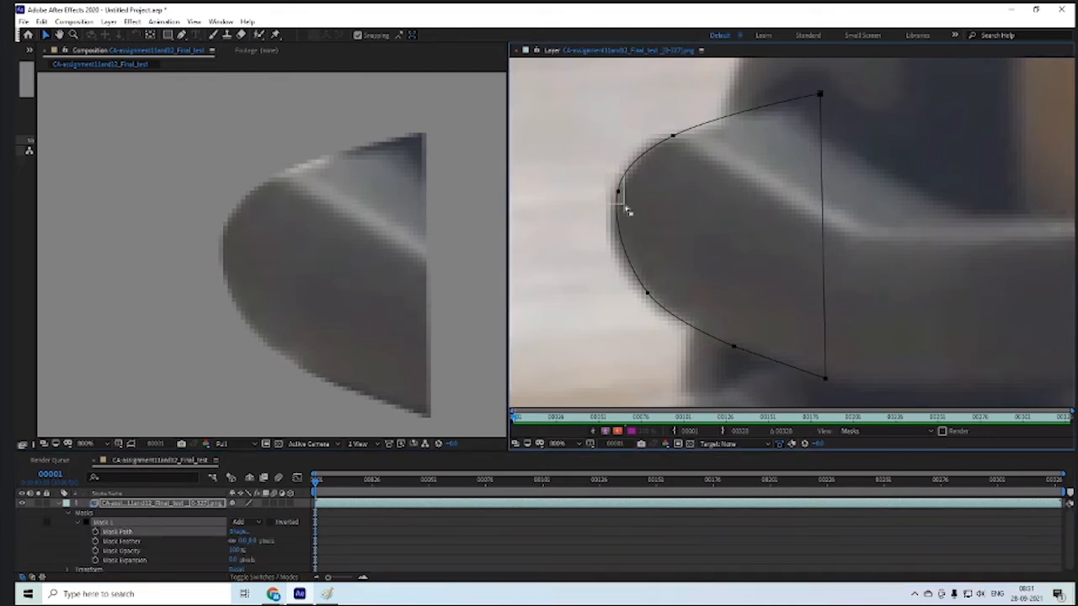
drag(578, 115, 628, 242)
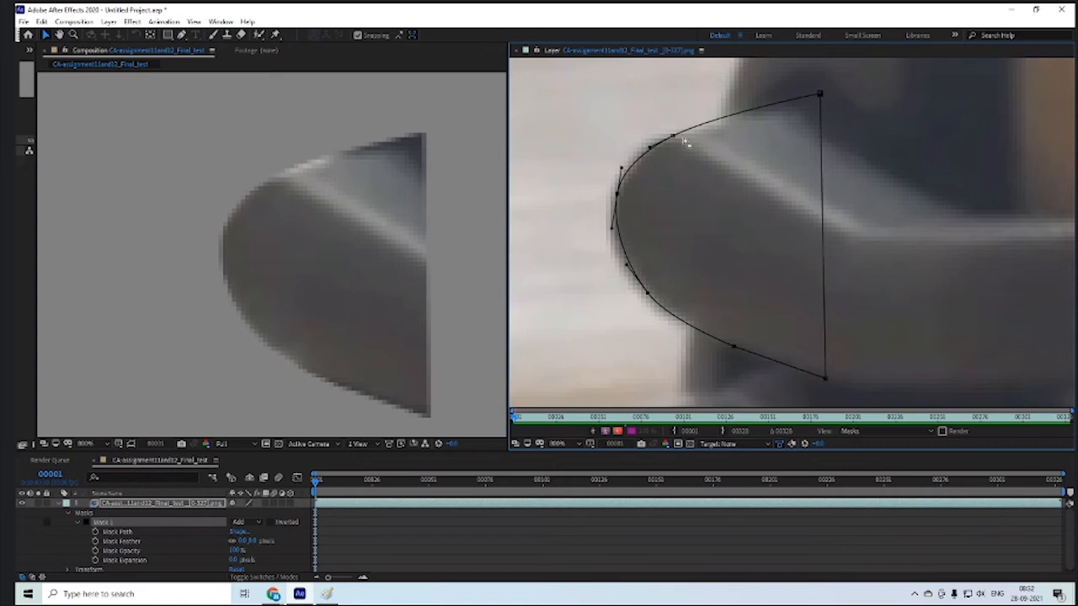
drag(732, 82, 597, 327)
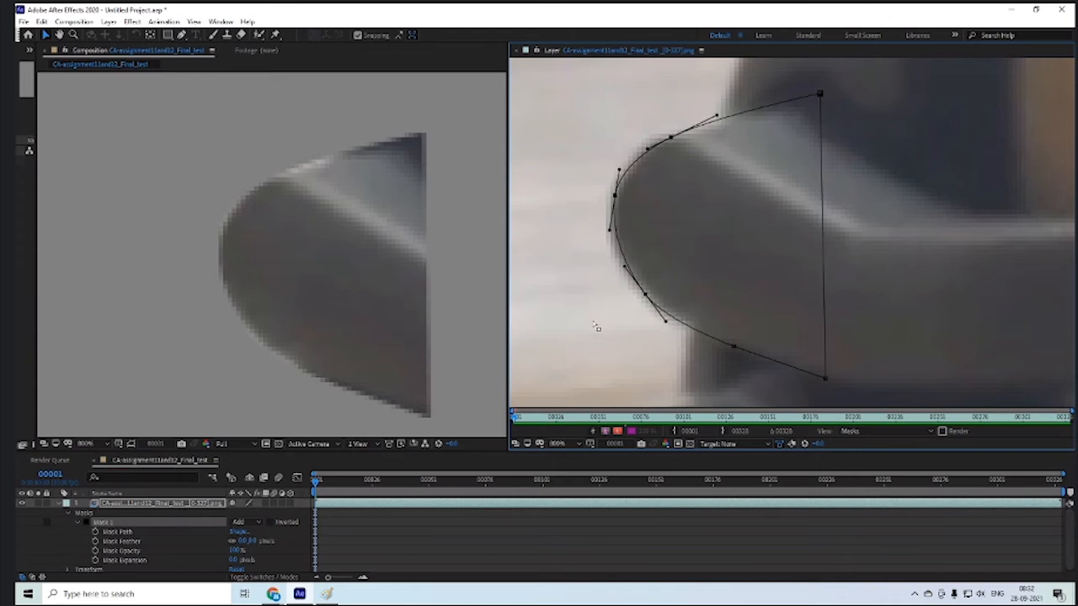
Inspect how the mask path follows the arm tip's edge pixels at 1600% and clear the selection
scroll(630, 306, up, 1)
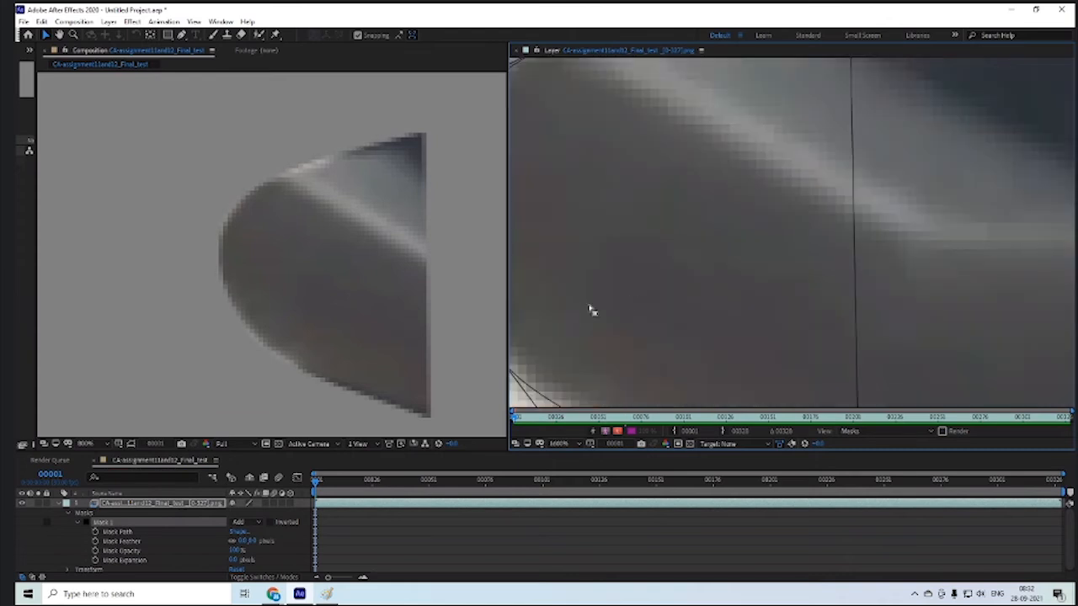
drag(586, 323, 814, 293)
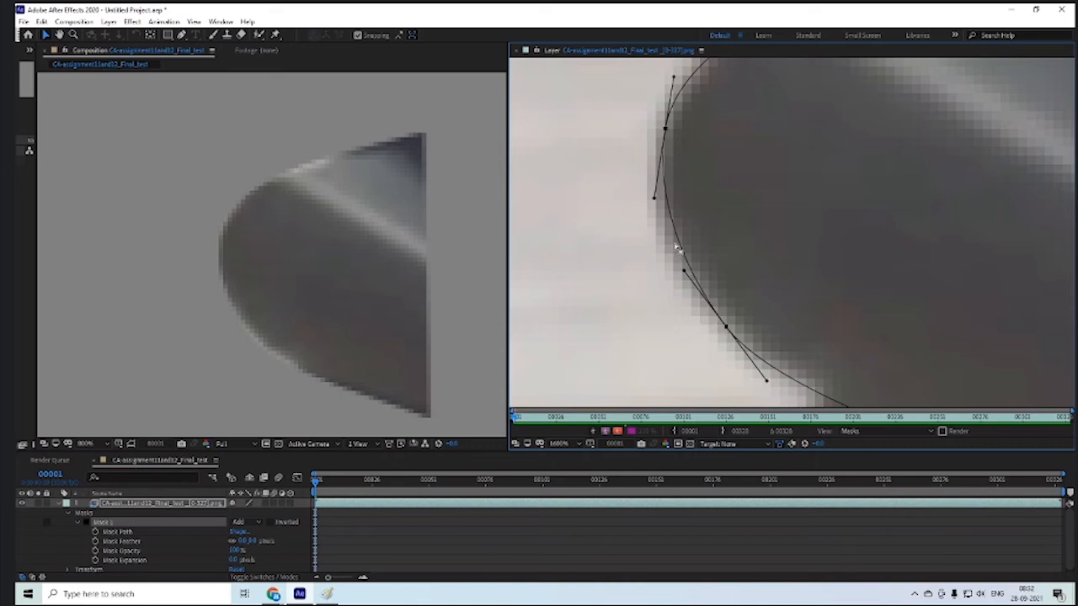
key(comma)
drag(785, 199, 702, 225)
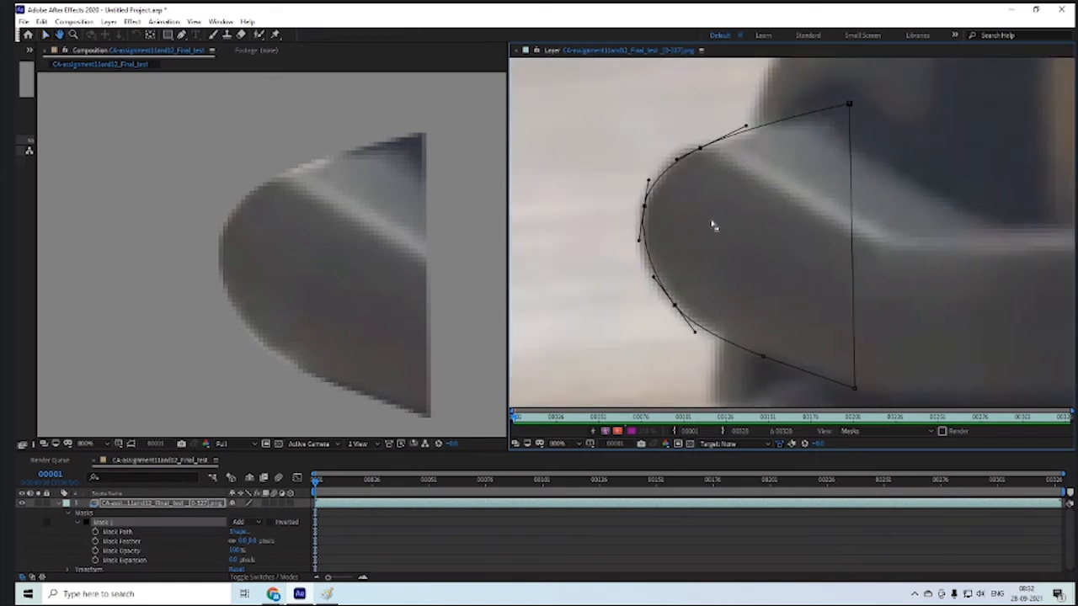
click(427, 536)
click(428, 538)
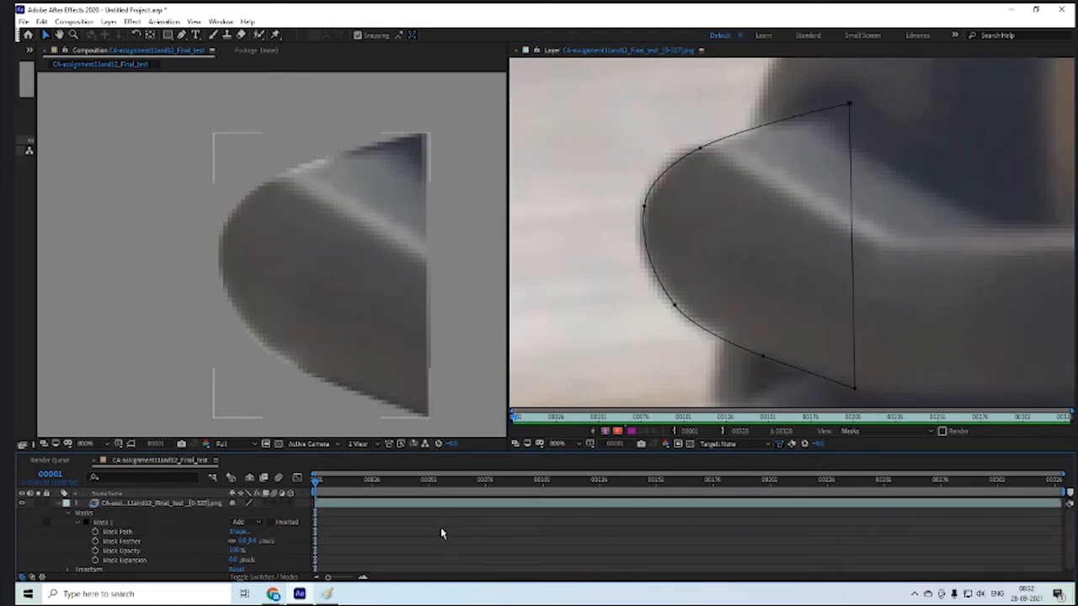
Create a white solid layer at the composition's size above the robot footage
key(ctrl+y)
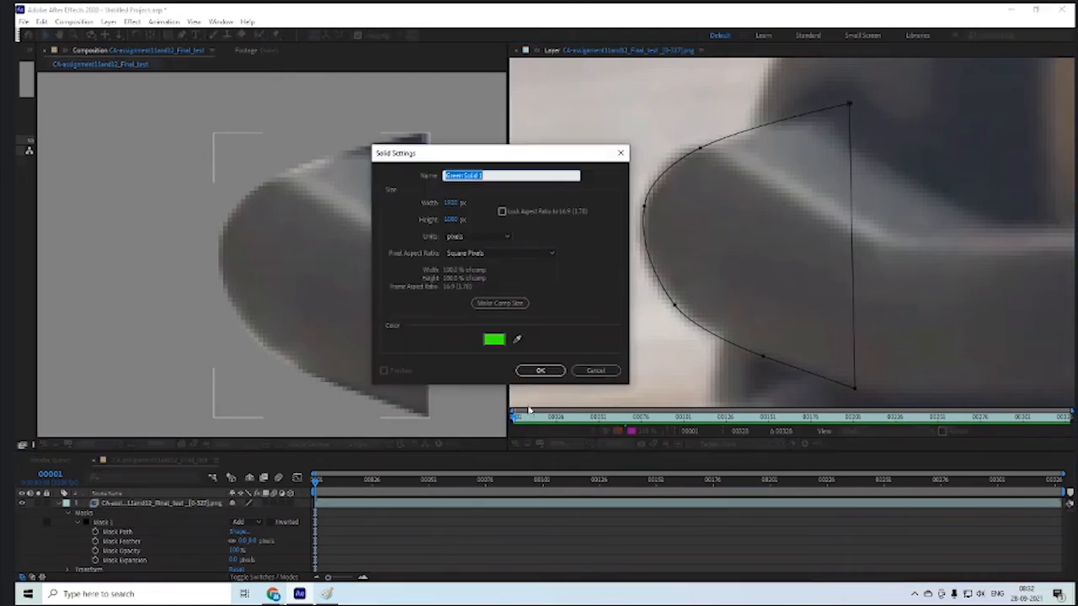
click(494, 339)
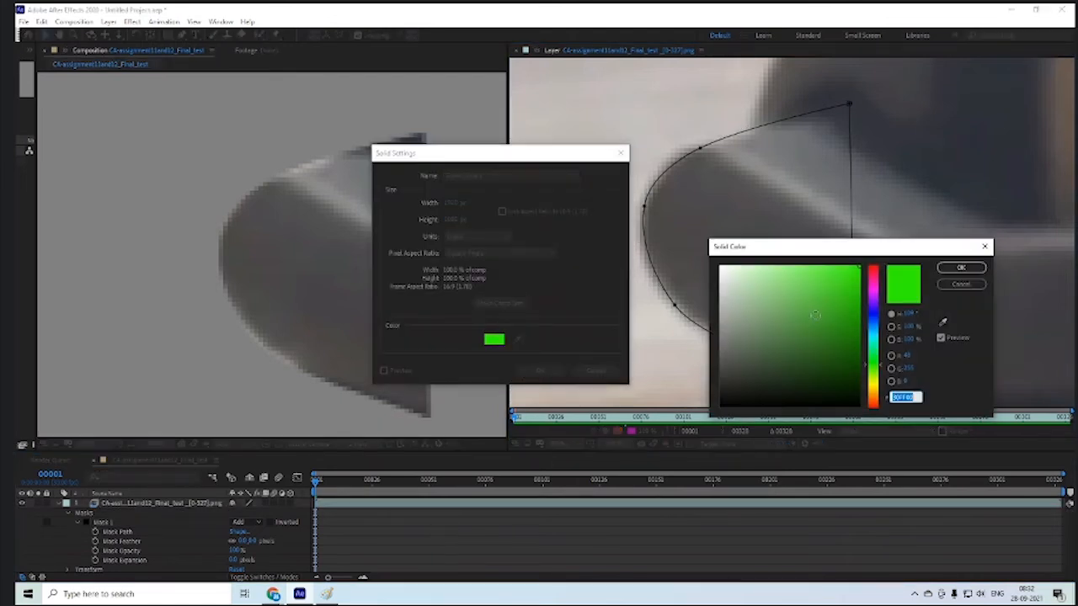
click(958, 267)
click(537, 370)
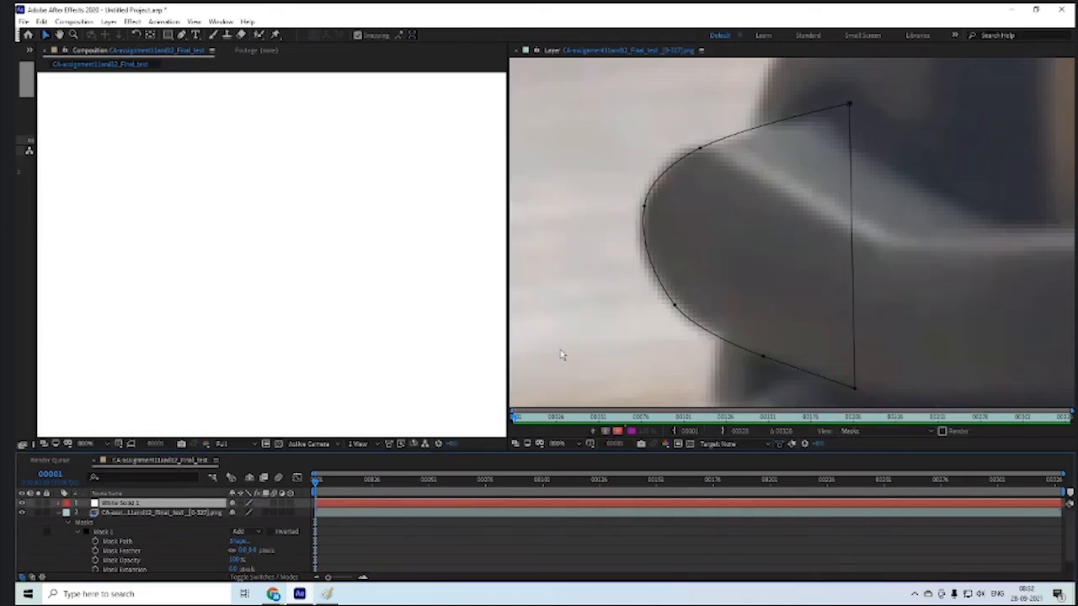
Draw a small elliptical mask on the white solid over the arm tip cutout
click(169, 35)
click(210, 58)
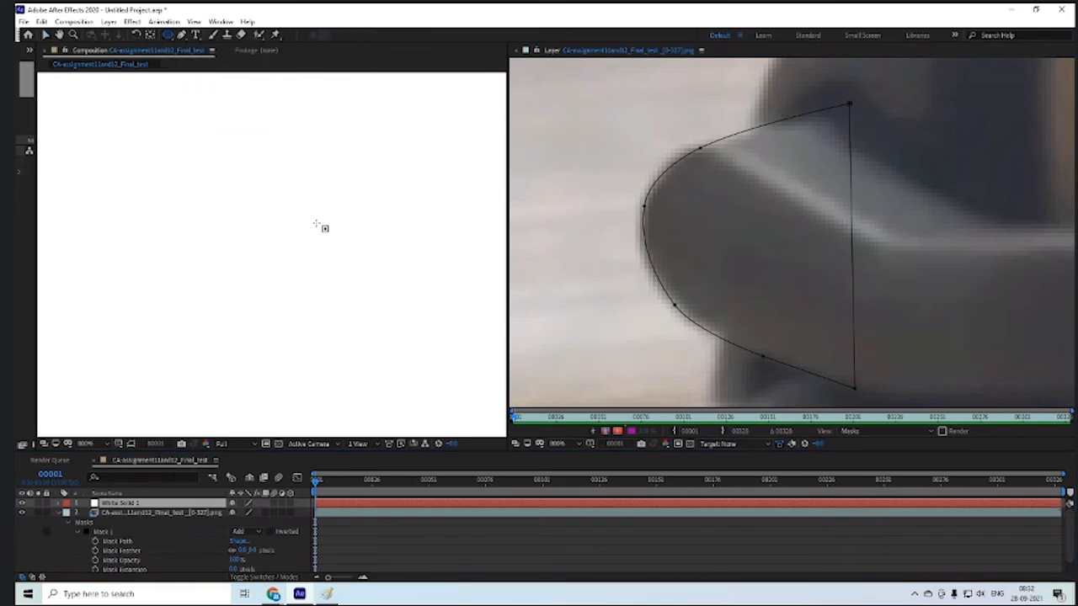
drag(303, 187, 374, 266)
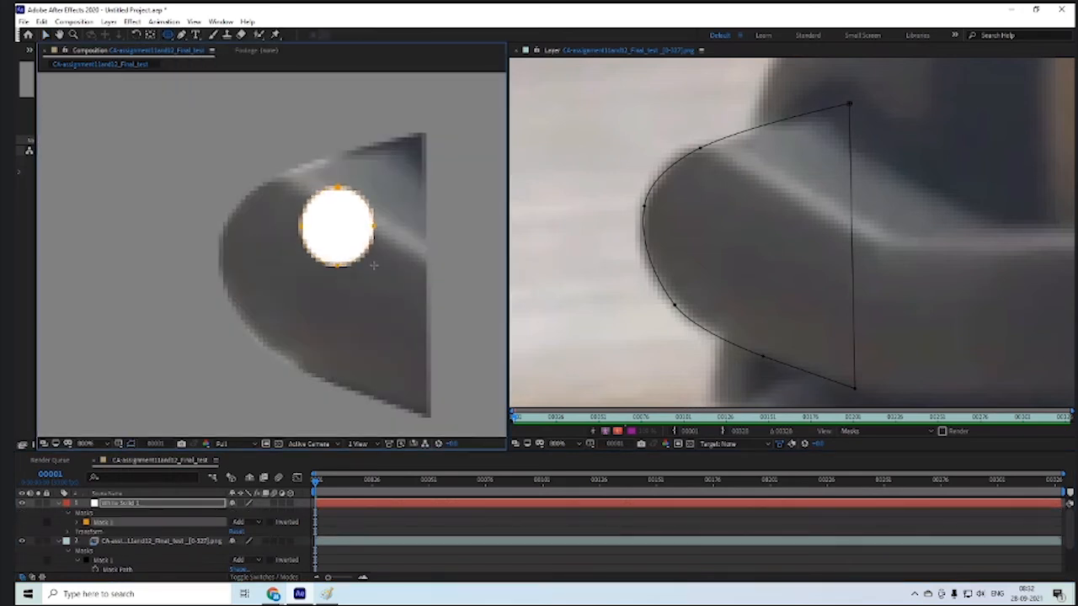
Move the white solid's ellipse mask clear of the arm cutout and enlarge it well beyond the cutout's size
click(46, 35)
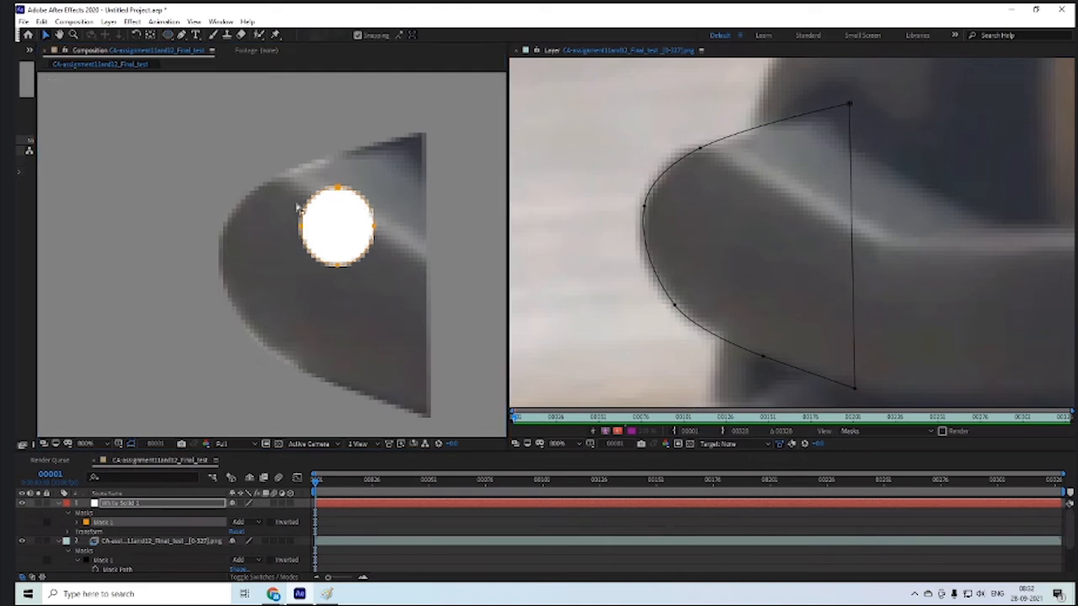
drag(377, 232, 159, 248)
key(comma)
key(comma)
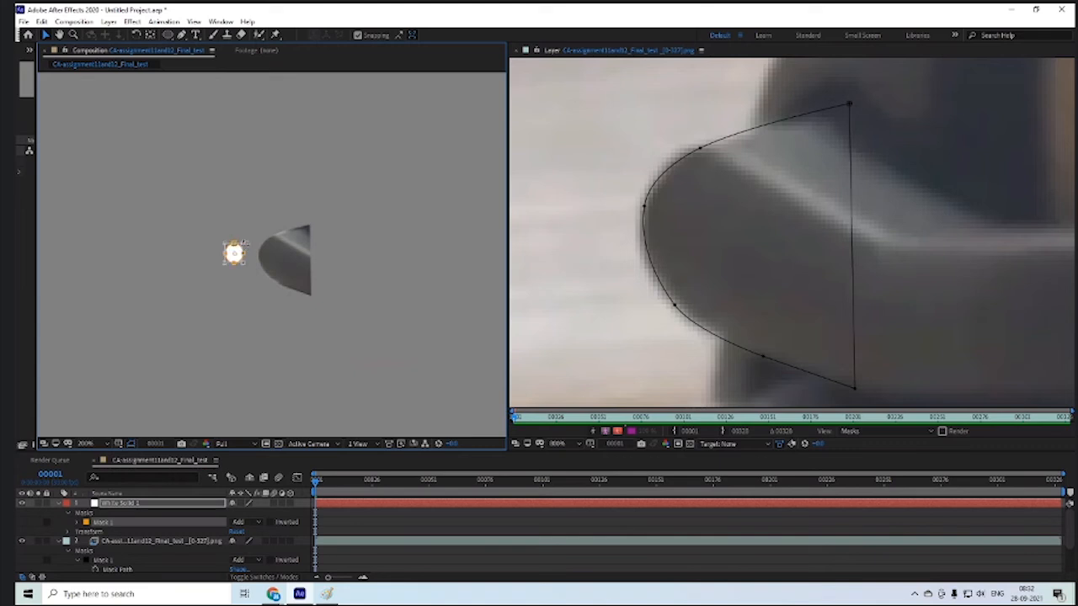
drag(245, 242, 462, 106)
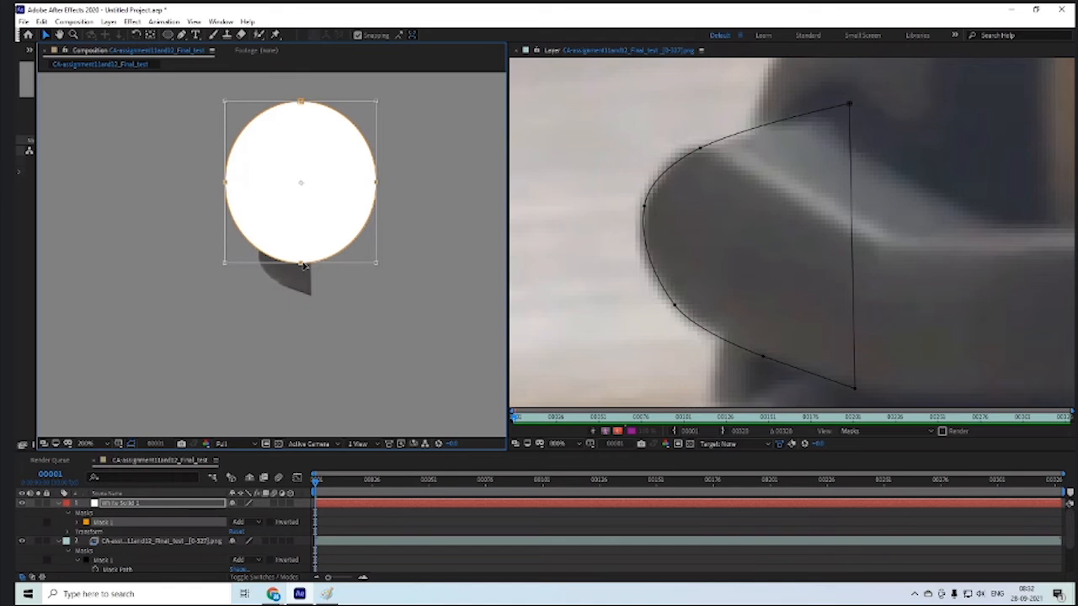
drag(303, 265, 147, 386)
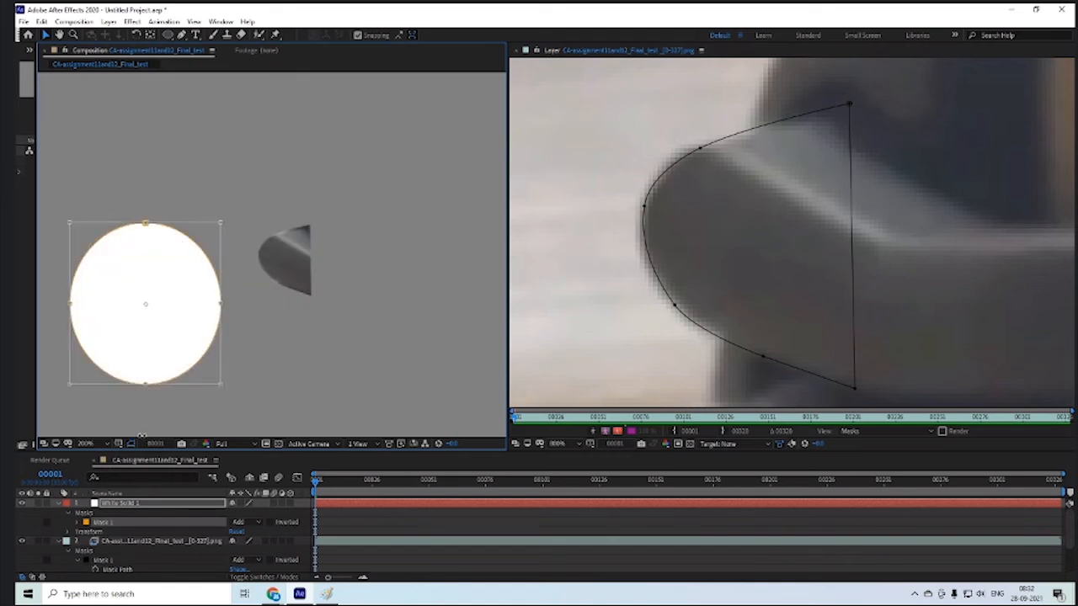
Demonstrate Mask Feather by softening the white ellipse's edge and returning the feather to 0 pixels
click(243, 292)
key(period)
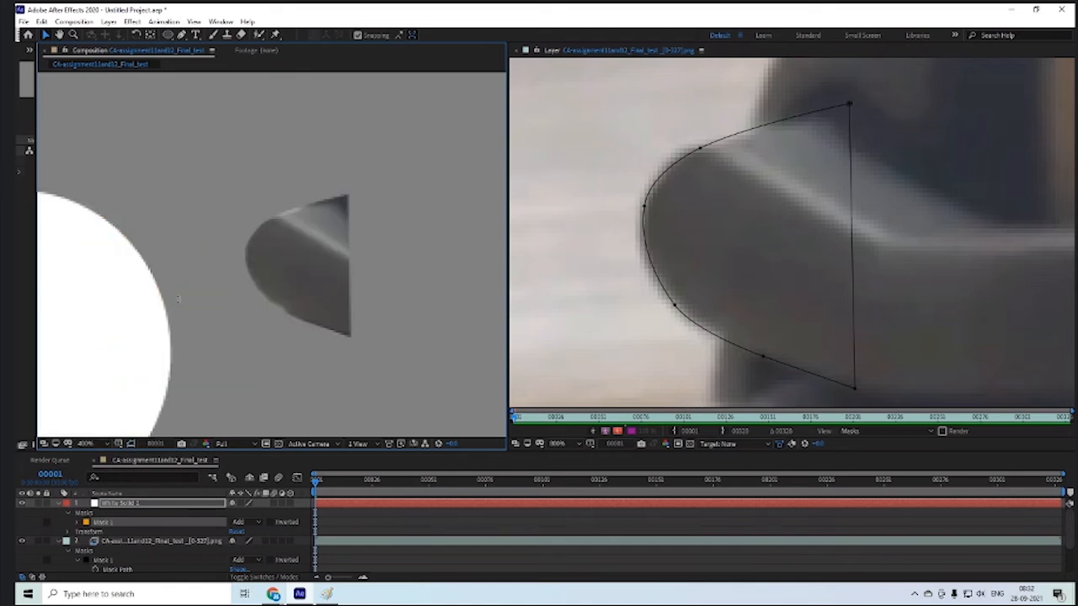
drag(175, 310, 349, 234)
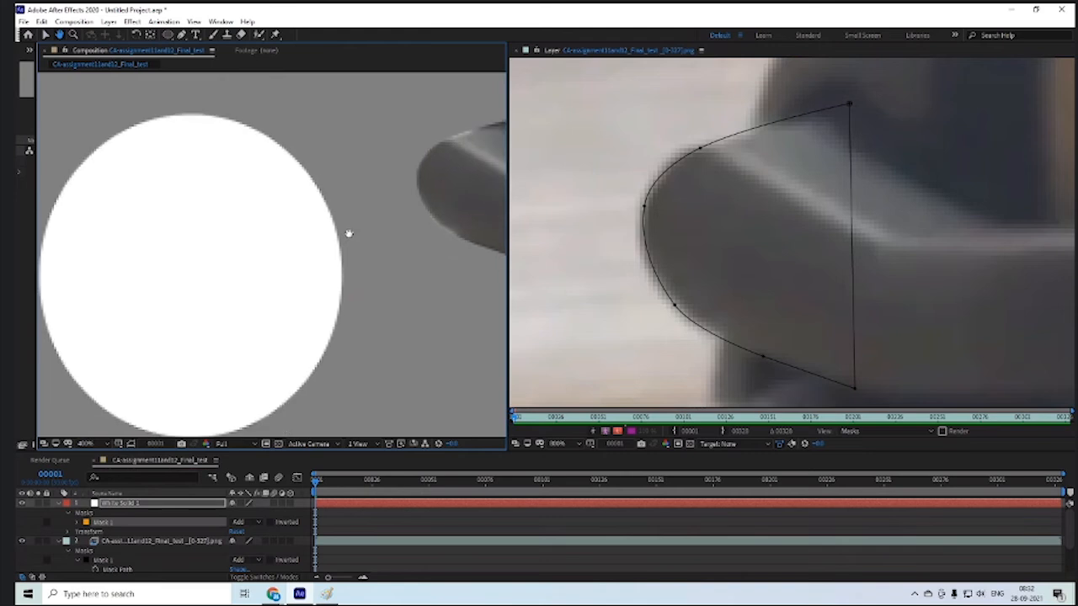
click(78, 522)
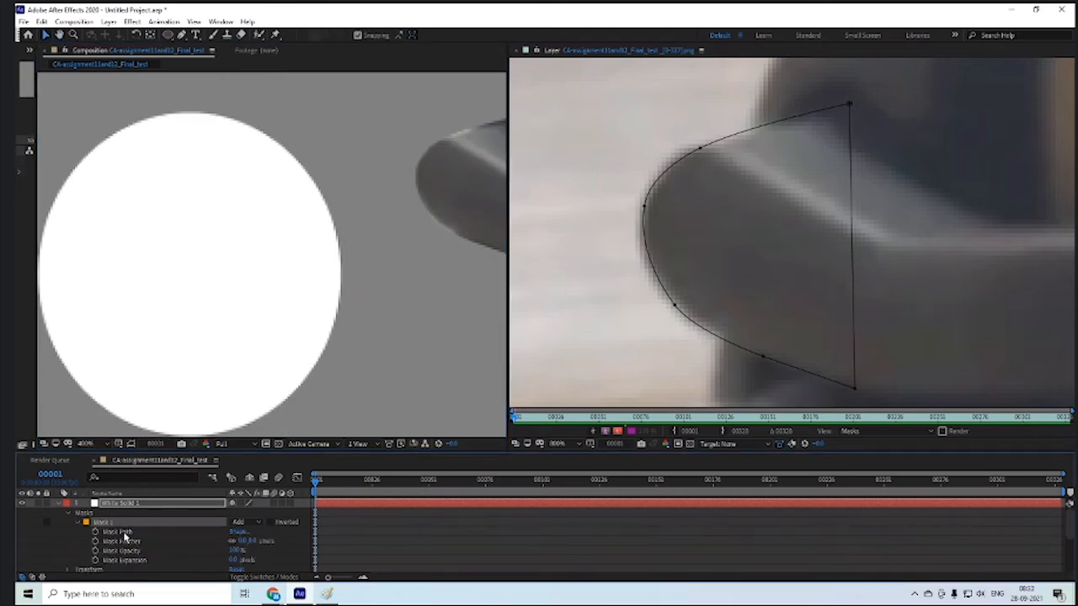
click(123, 541)
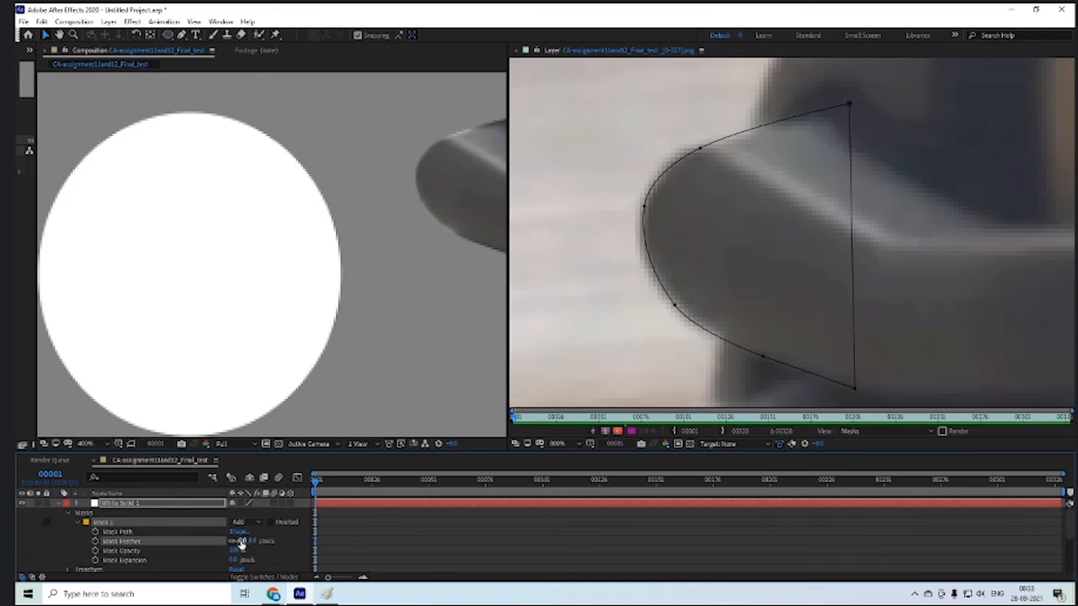
drag(242, 542, 243, 540)
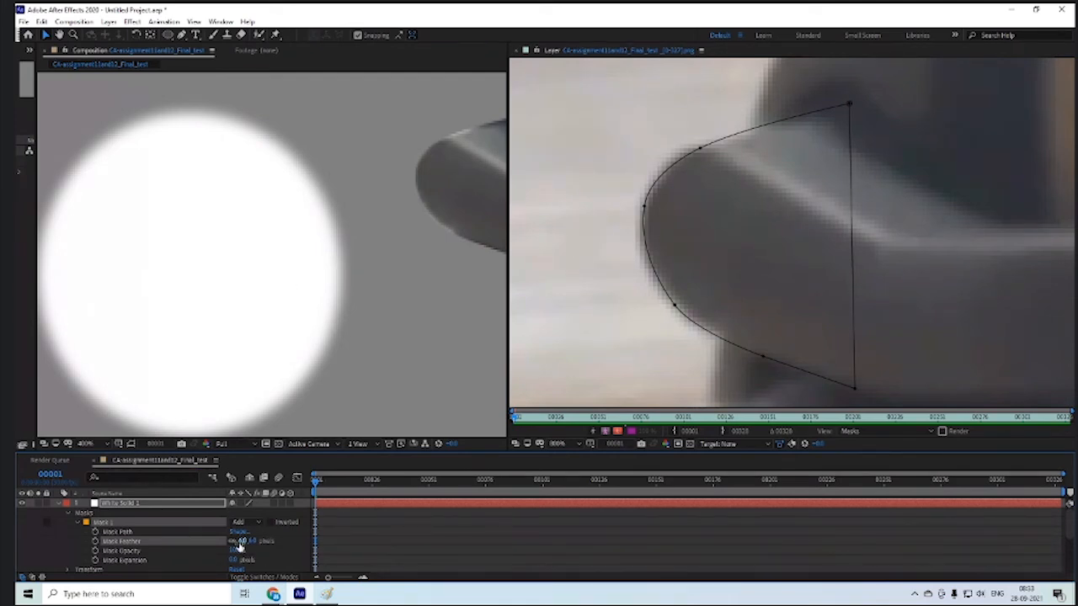
drag(241, 541, 203, 543)
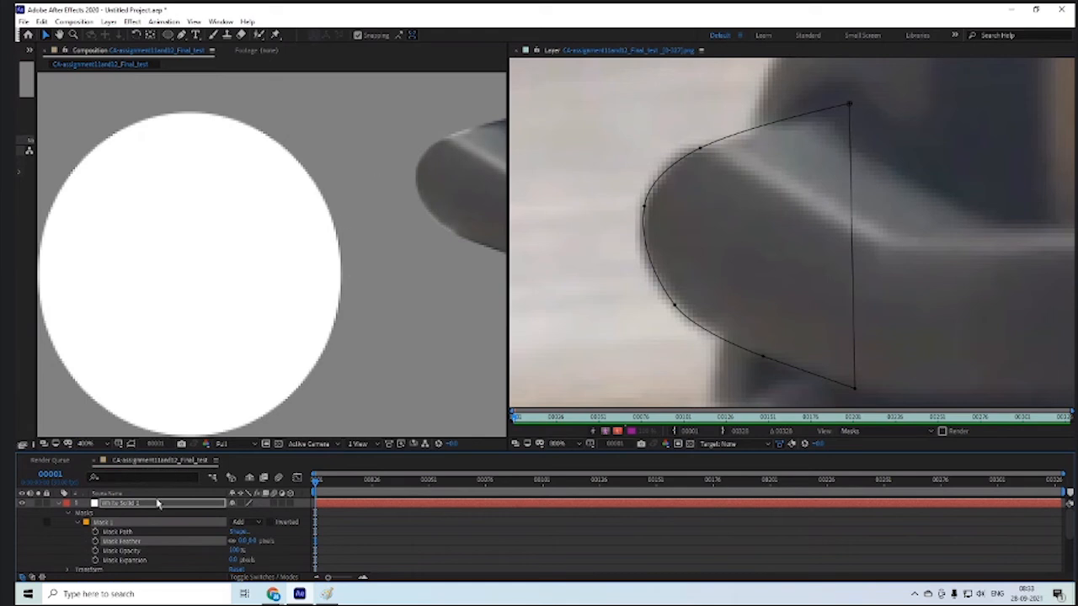
Delete the white solid layer
click(157, 503)
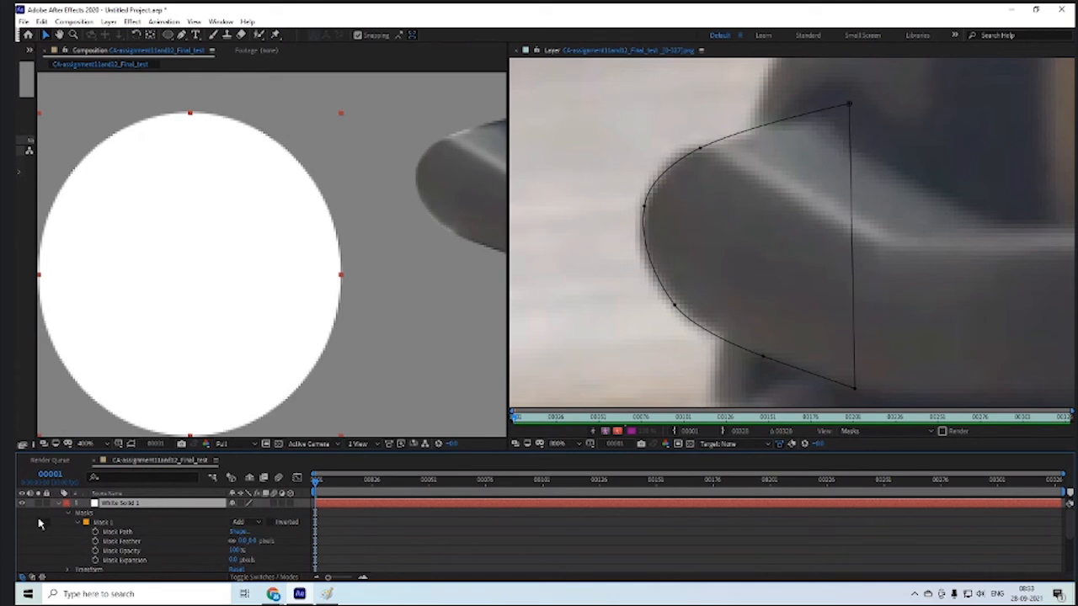
key(Delete)
scroll(367, 308, down, 1)
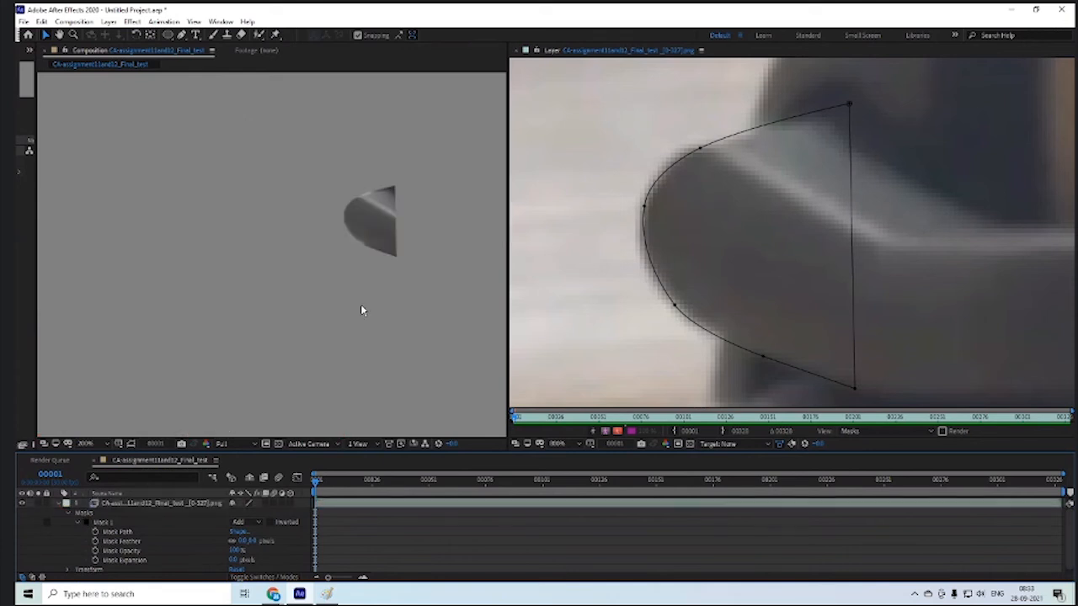
Nudge the arm mask's upper end vertex down and the upper curve vertex left to fit the arm tip's top edge
drag(475, 242, 438, 276)
mouse_move(661, 304)
mouse_down()
mouse_move(633, 287)
mouse_move(648, 306)
mouse_up()
scroll(257, 257, up, 1)
drag(389, 267, 325, 272)
key(v)
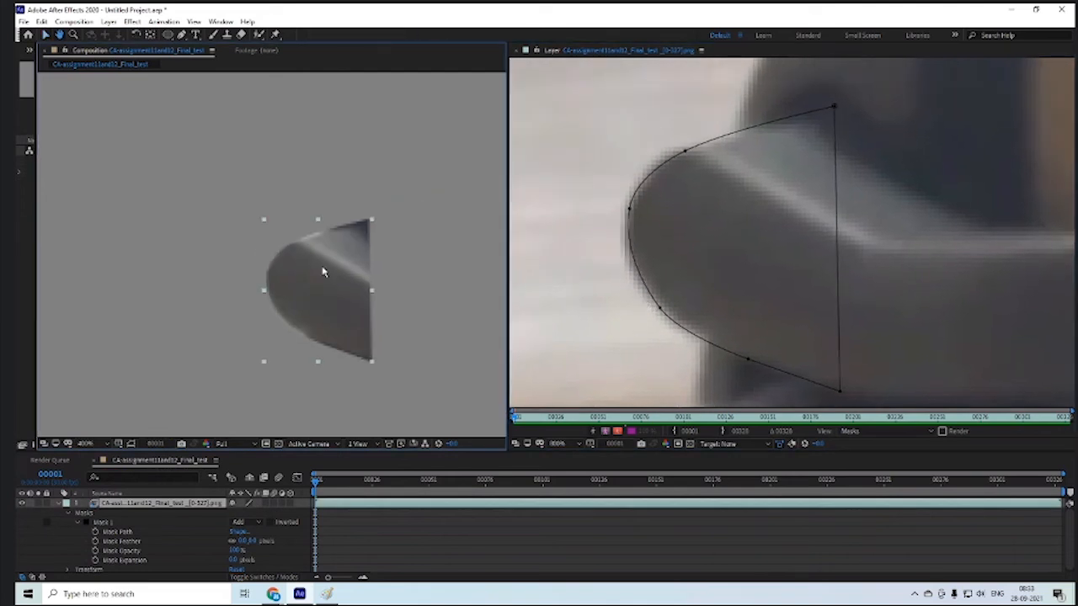
scroll(326, 270, up, 1)
drag(862, 74, 812, 164)
key(Down)
key(Down)
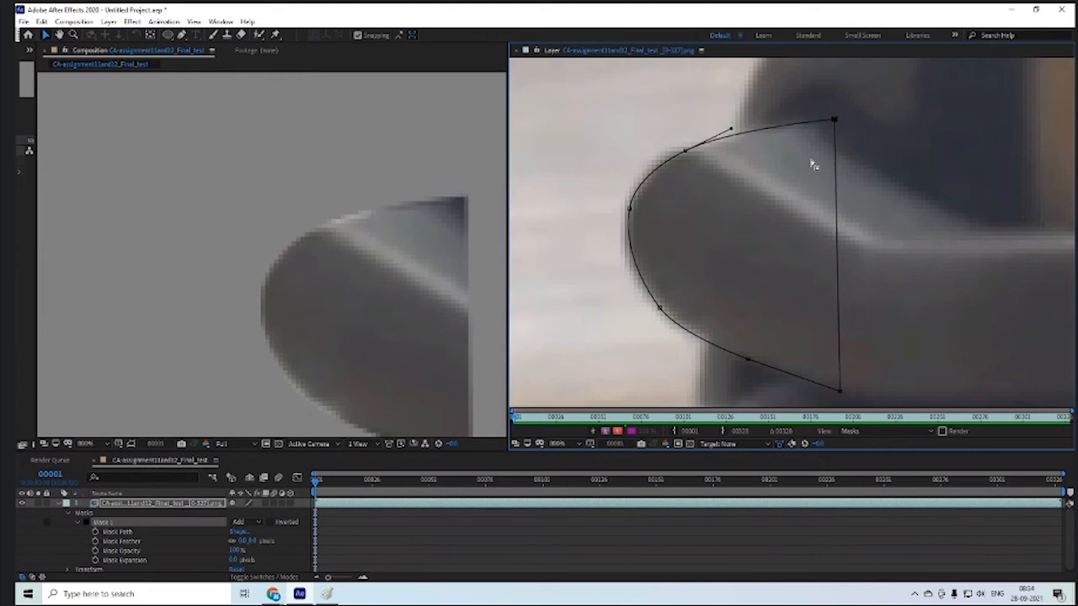
drag(638, 116, 702, 176)
key(Left)
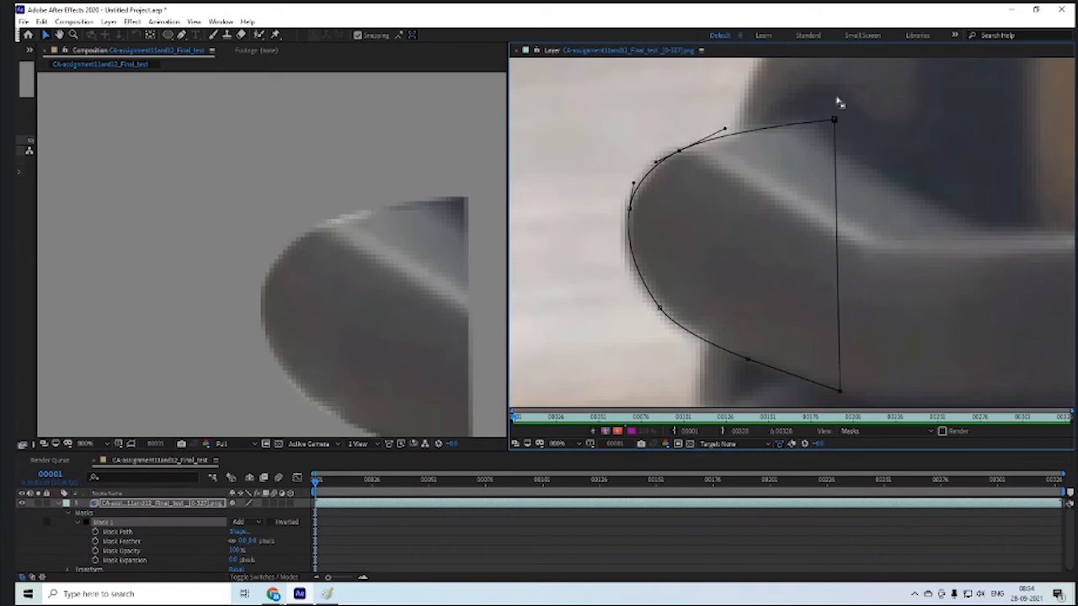
drag(867, 78, 776, 234)
key(Down)
key(Up)
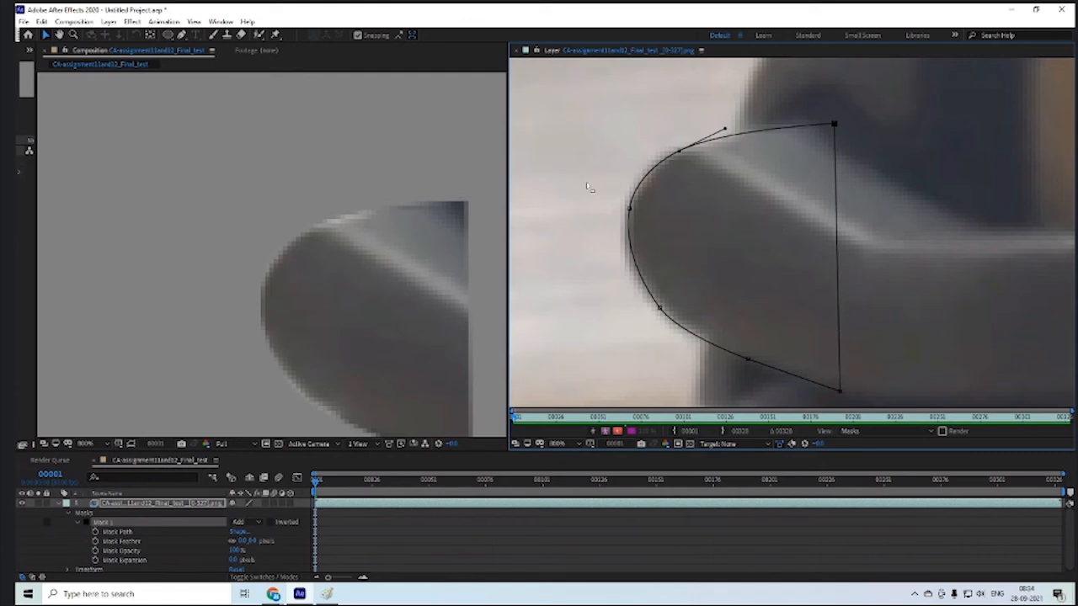
Nudge the lower curve vertex left and raise the arm mask's bottom vertices to fit the tip's lower edge
drag(640, 282, 687, 345)
key(Left)
key(Left)
key(Left)
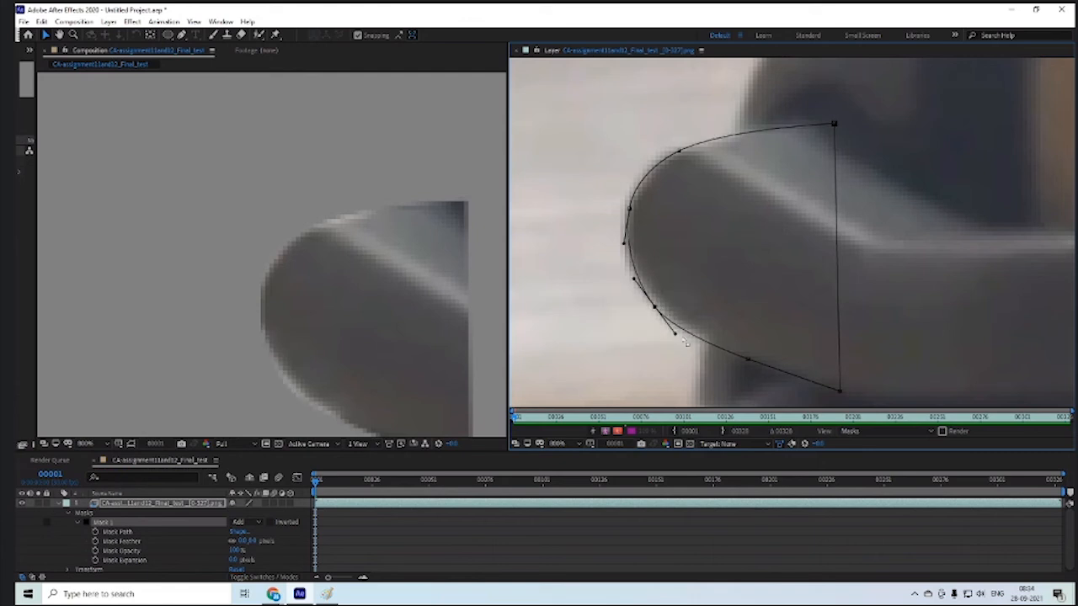
key(Up)
key(Up)
key(Up)
key(Up)
key(Up)
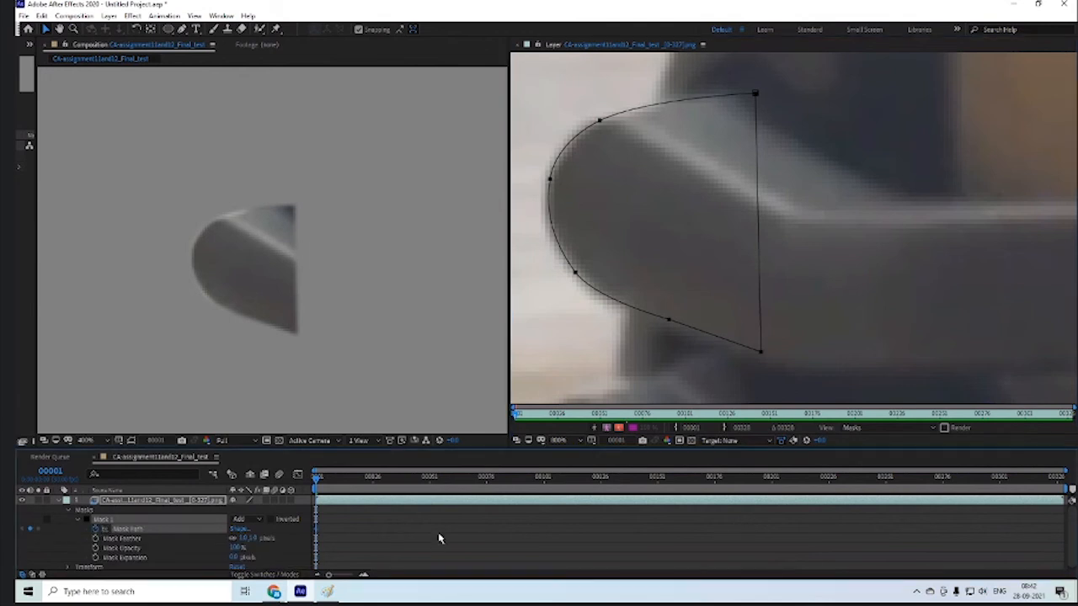
Scrub to frame 80 and back with Mask Path keyframing off, and set a Mask Path keyframe at frame 1
click(96, 529)
drag(328, 576, 331, 577)
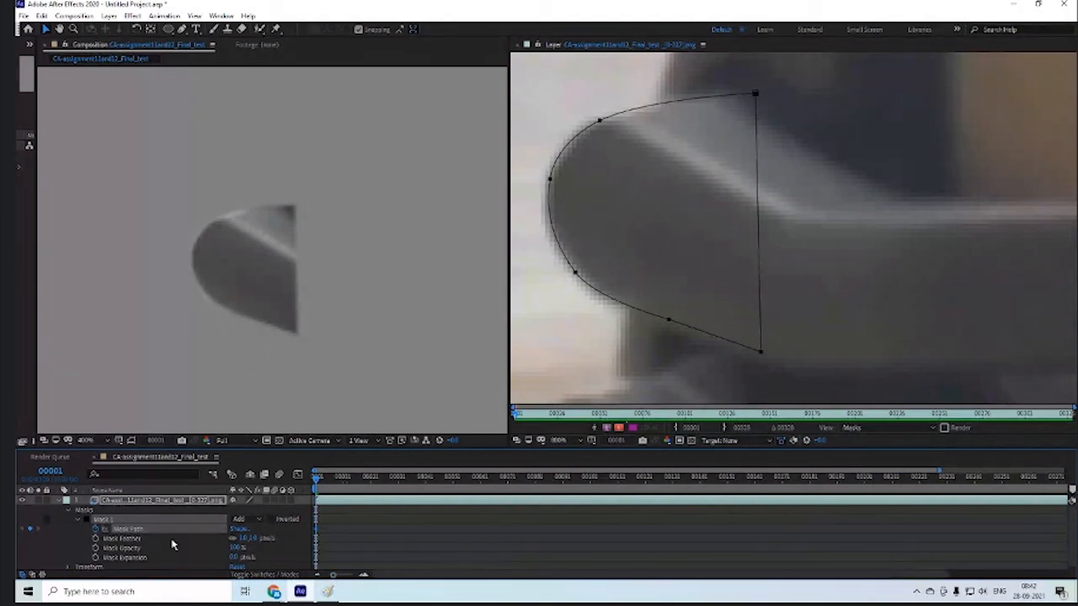
click(96, 530)
click(526, 477)
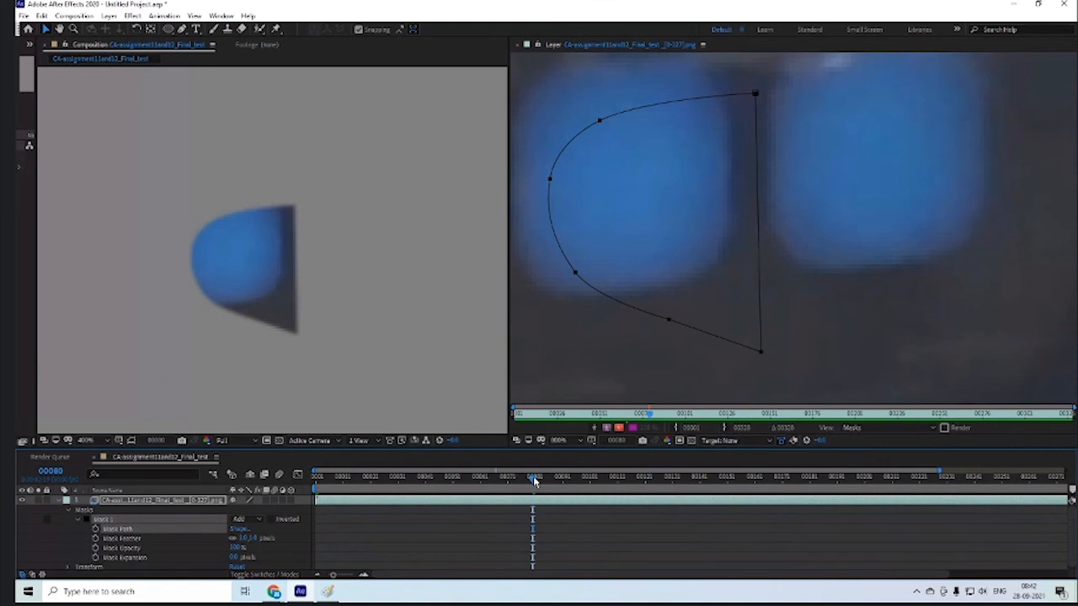
drag(533, 479, 311, 484)
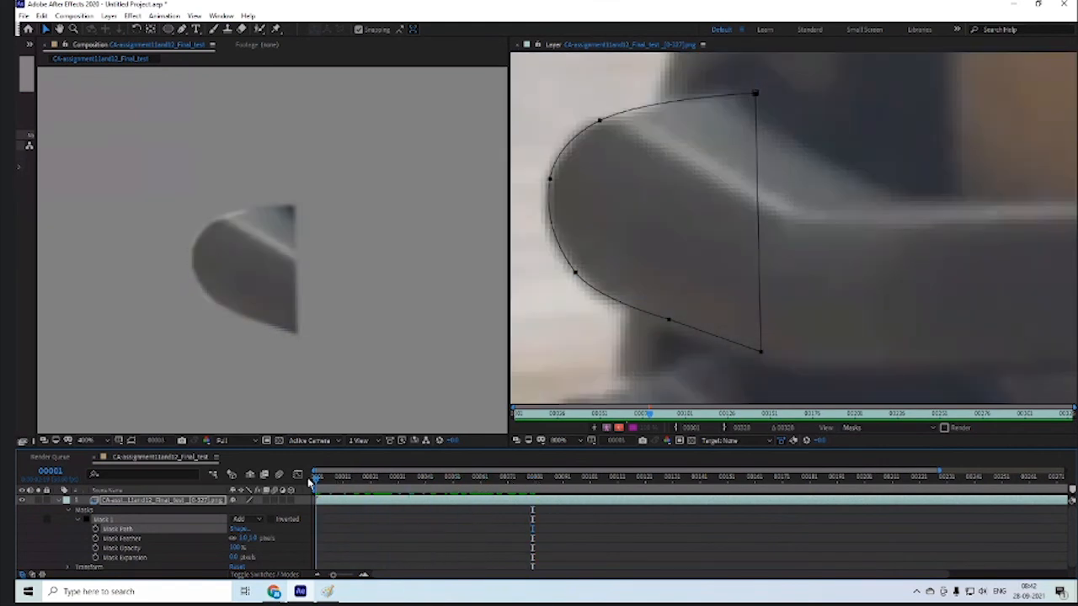
click(95, 528)
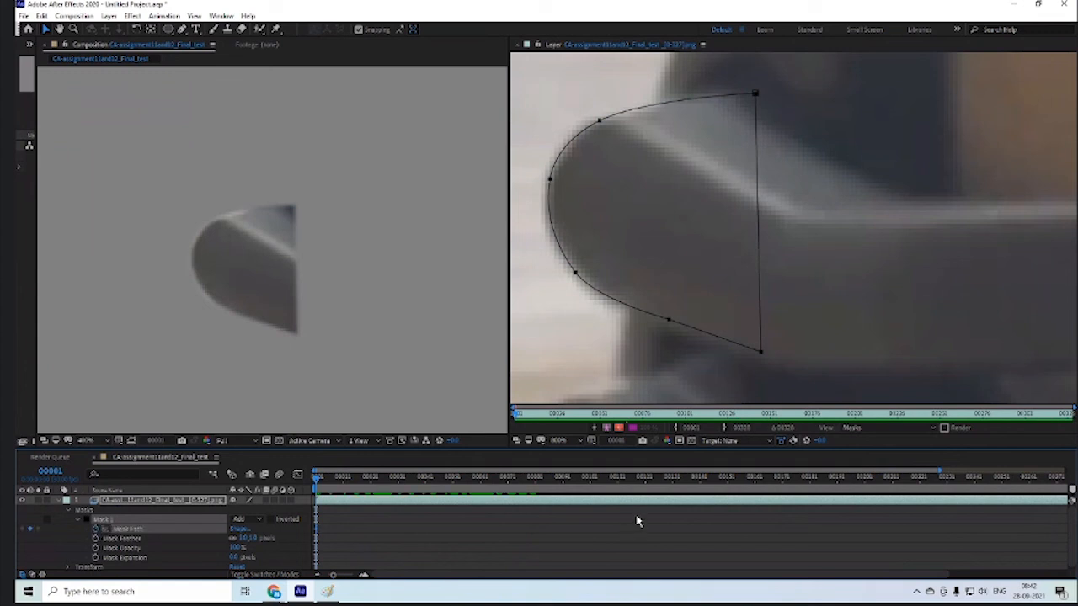
Step through the first few frames to examine how the arm tip shifts against the mask, and view the surrounding arm at frame 1
drag(671, 231, 690, 255)
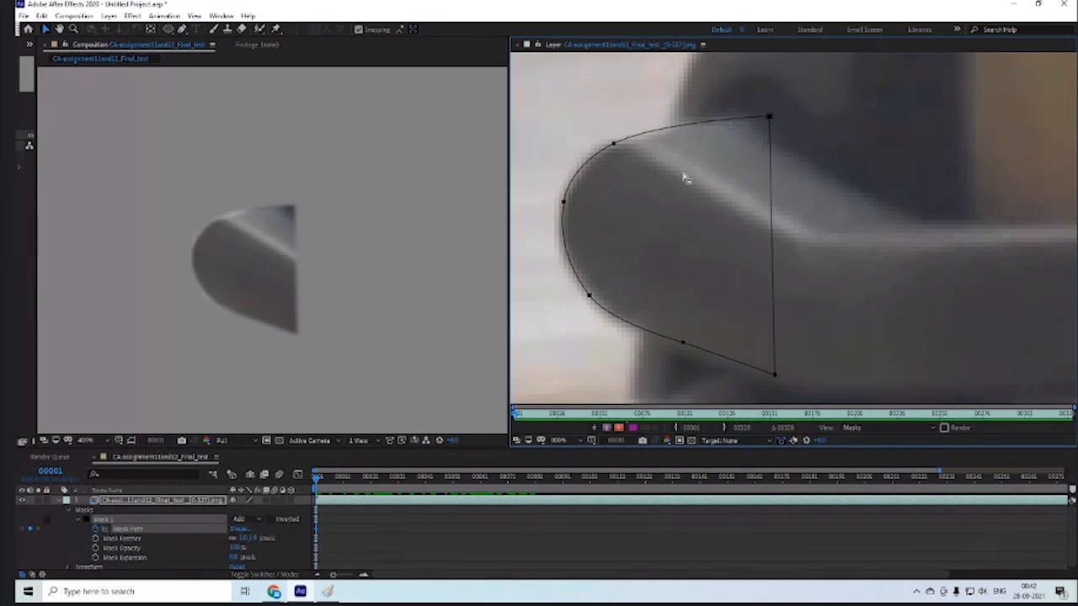
key(Page_Down)
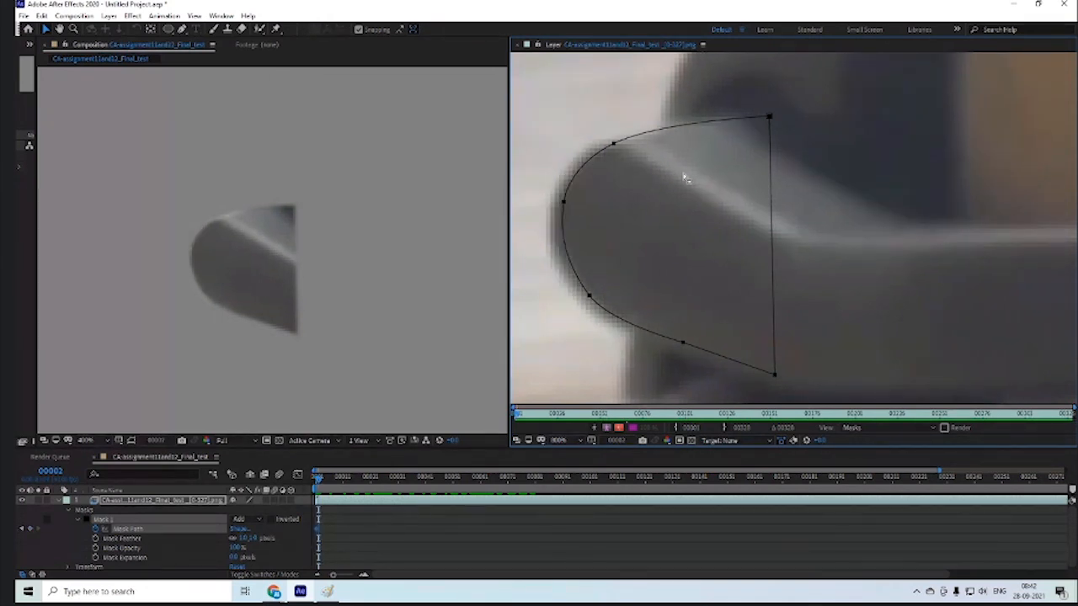
key(Page_Up)
key(Page_Down)
key(Page_Down)
key(Page_Down)
key(Page_Up)
key(Page_Up)
key(Page_Up)
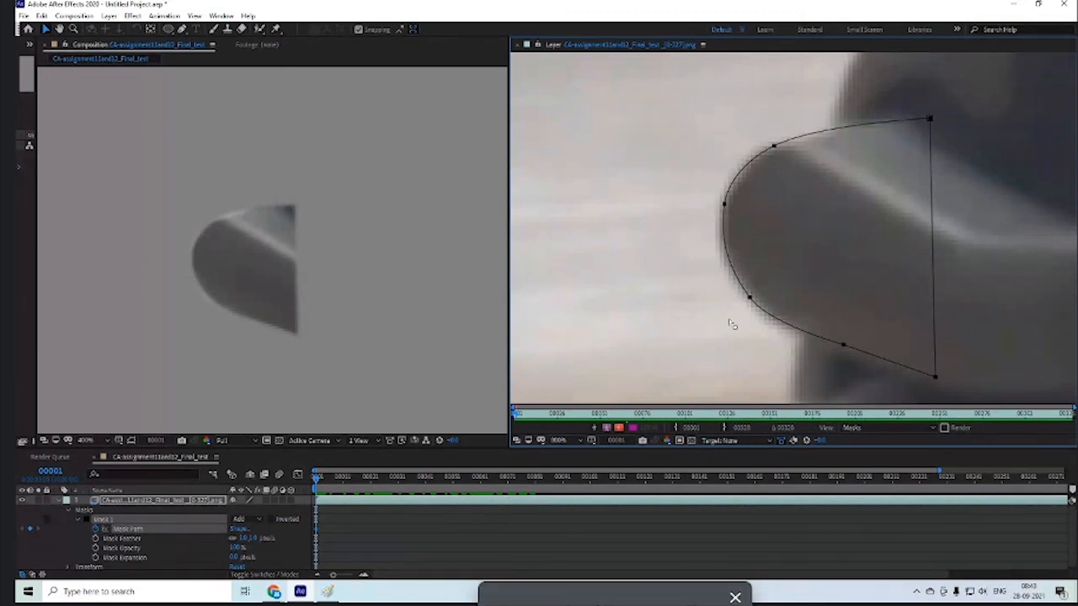
scroll(732, 325, down, 1)
drag(834, 245, 695, 244)
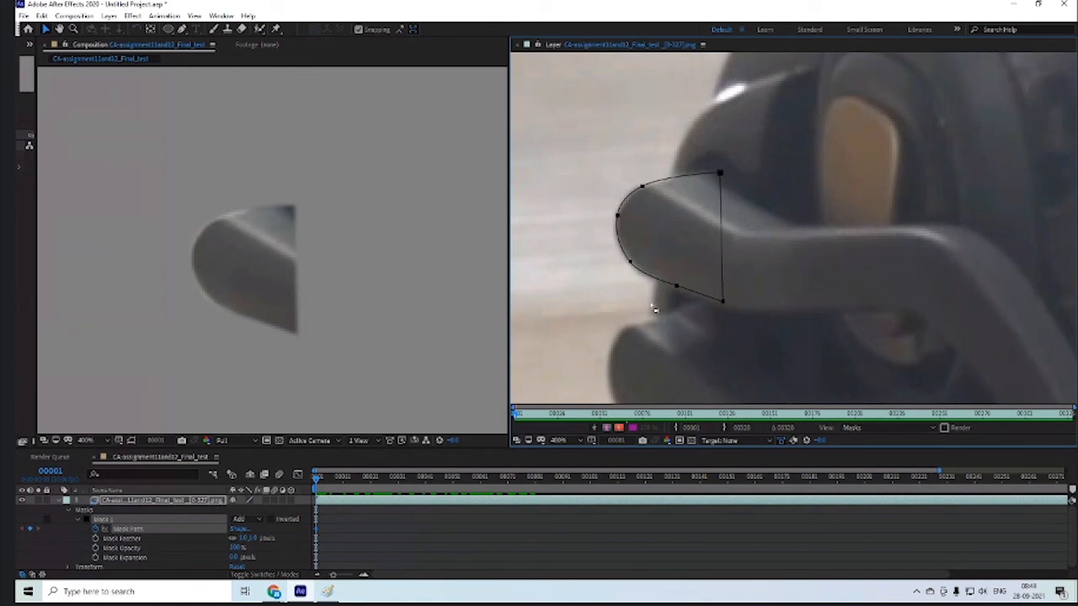
key(h)
key(v)
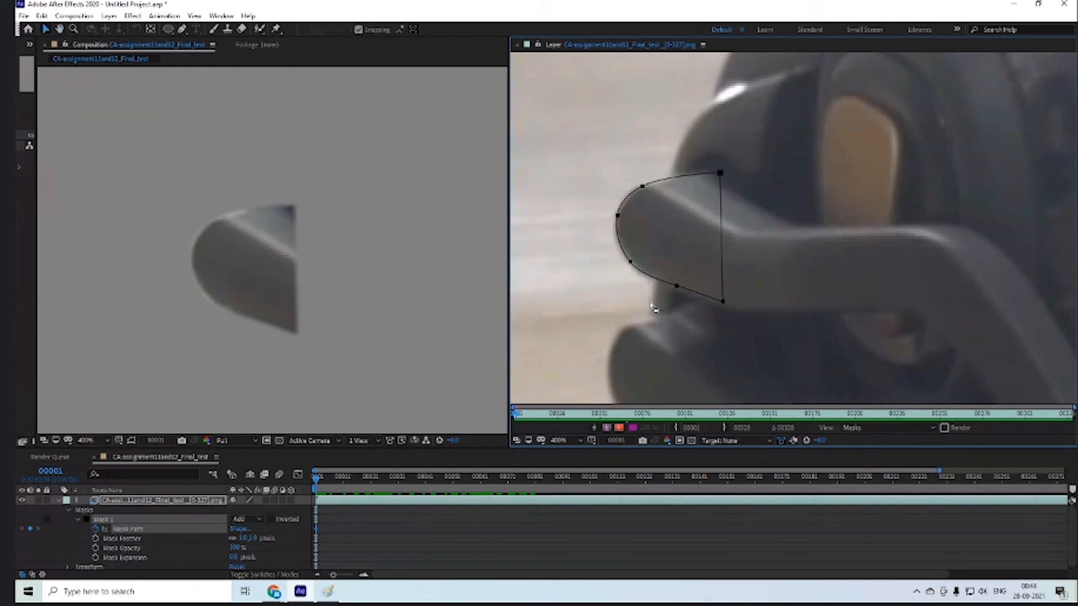